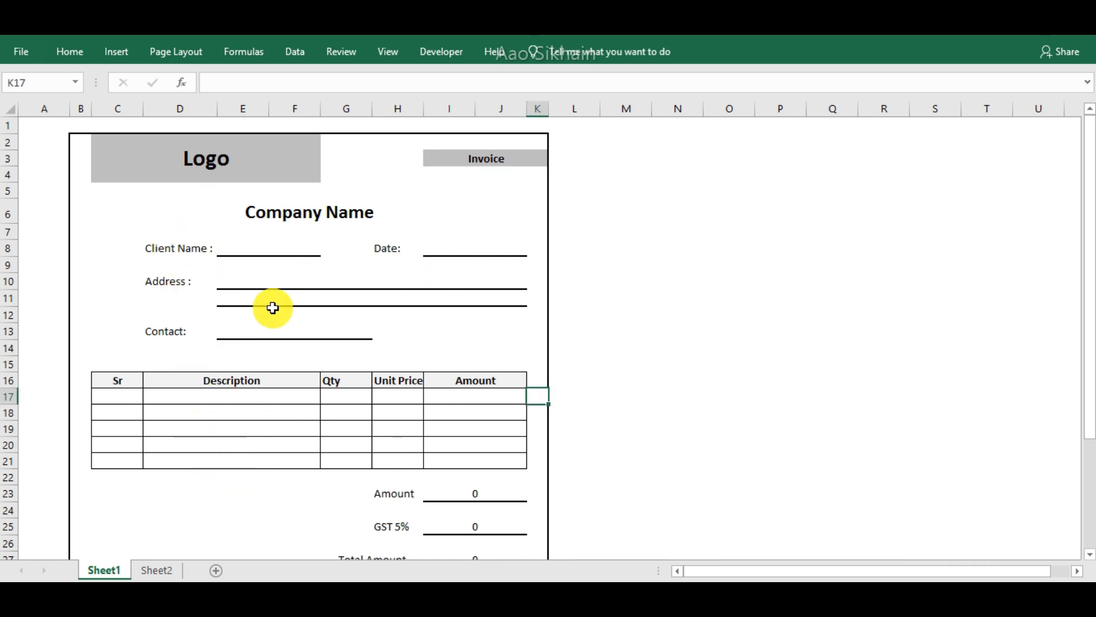
Choose Keyboard from the item list as the description of the first invoice line in row 17.
scroll(444, 342, down, 2)
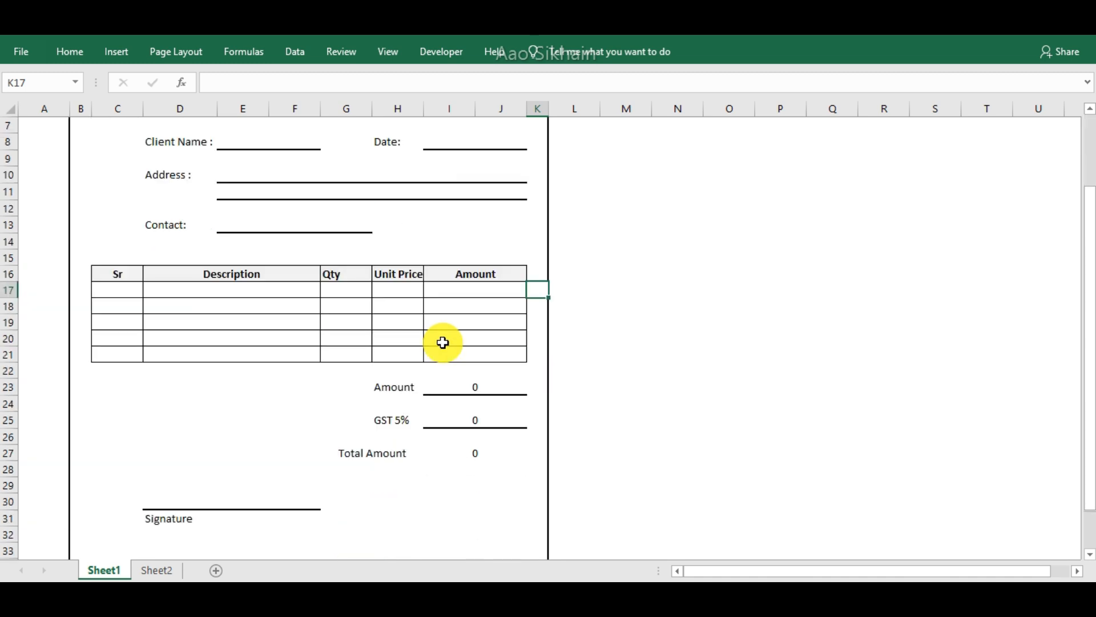
click(275, 403)
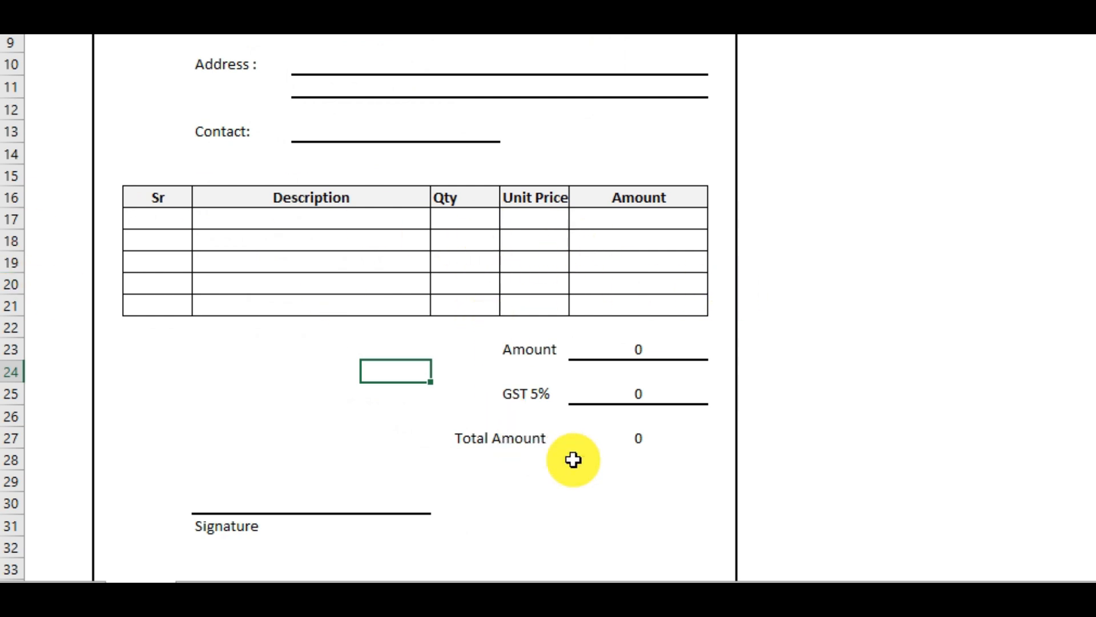
click(352, 218)
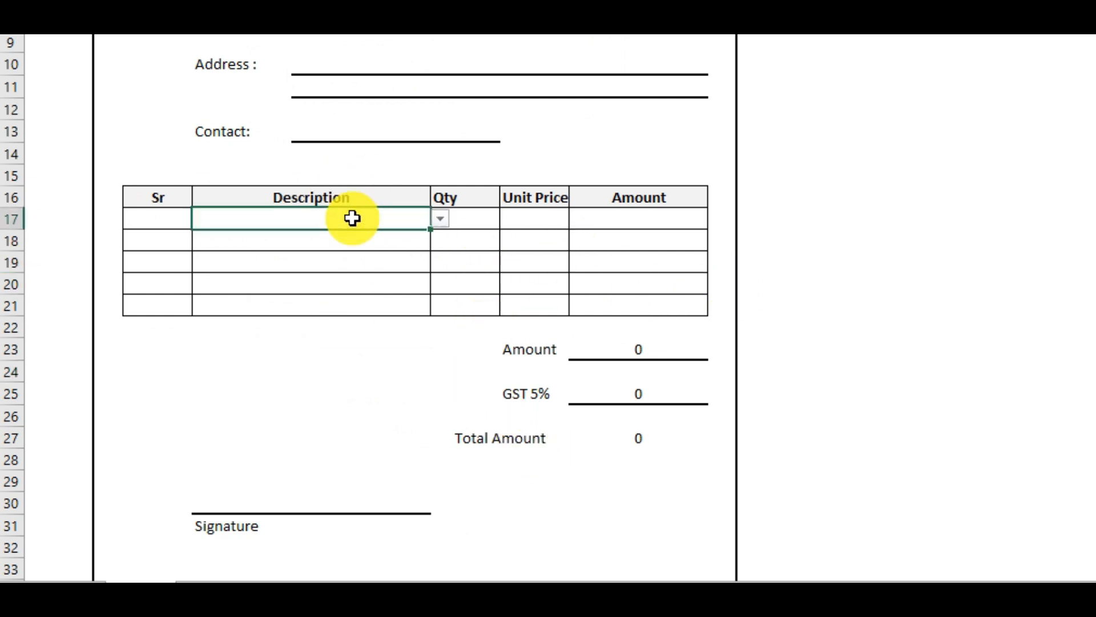
click(444, 219)
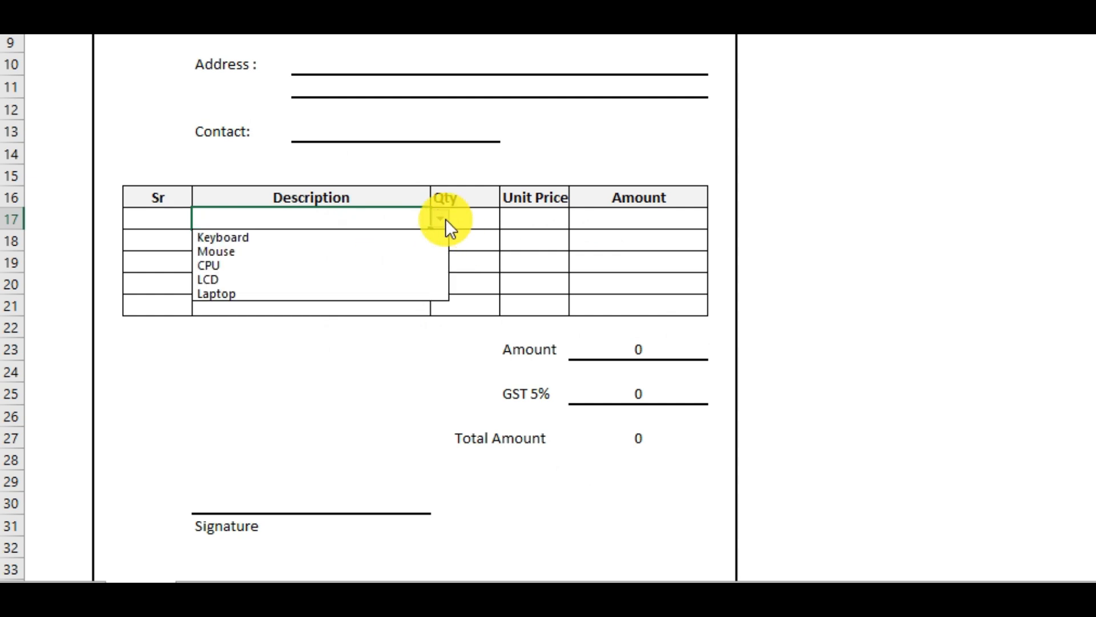
click(401, 241)
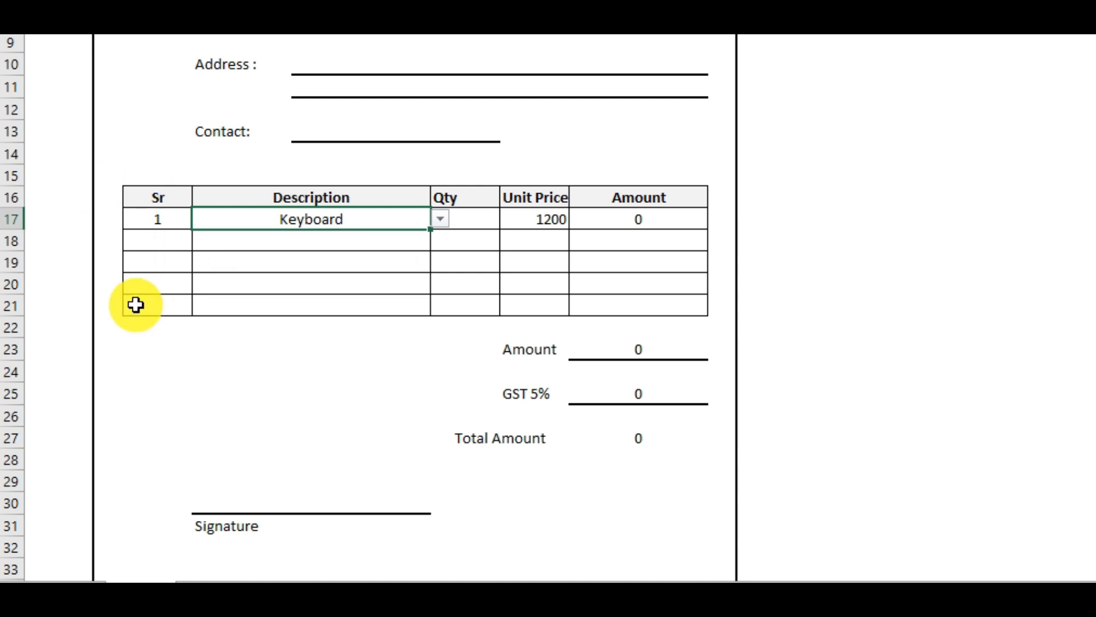
Set the Keyboard line's quantity to 5 and check the invoice's total amount.
click(543, 286)
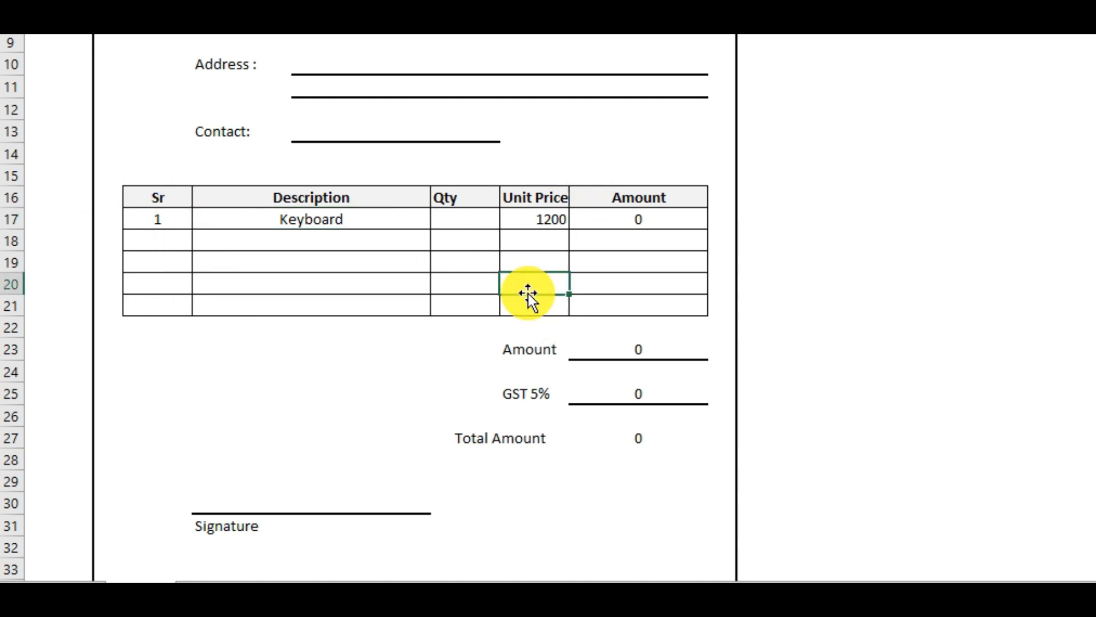
click(468, 220)
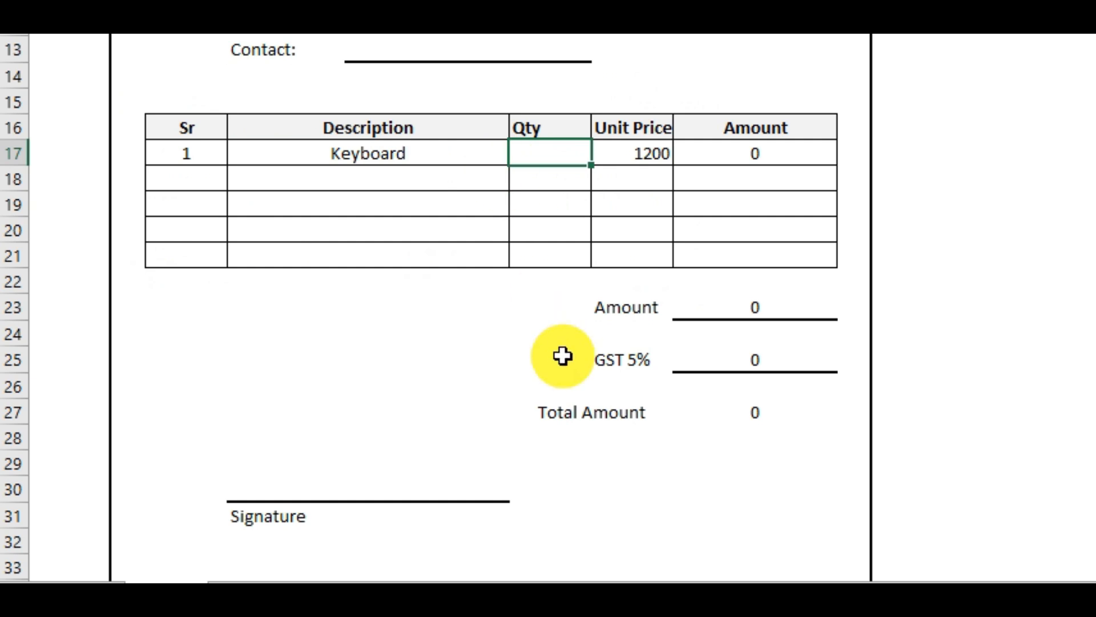
key(Return)
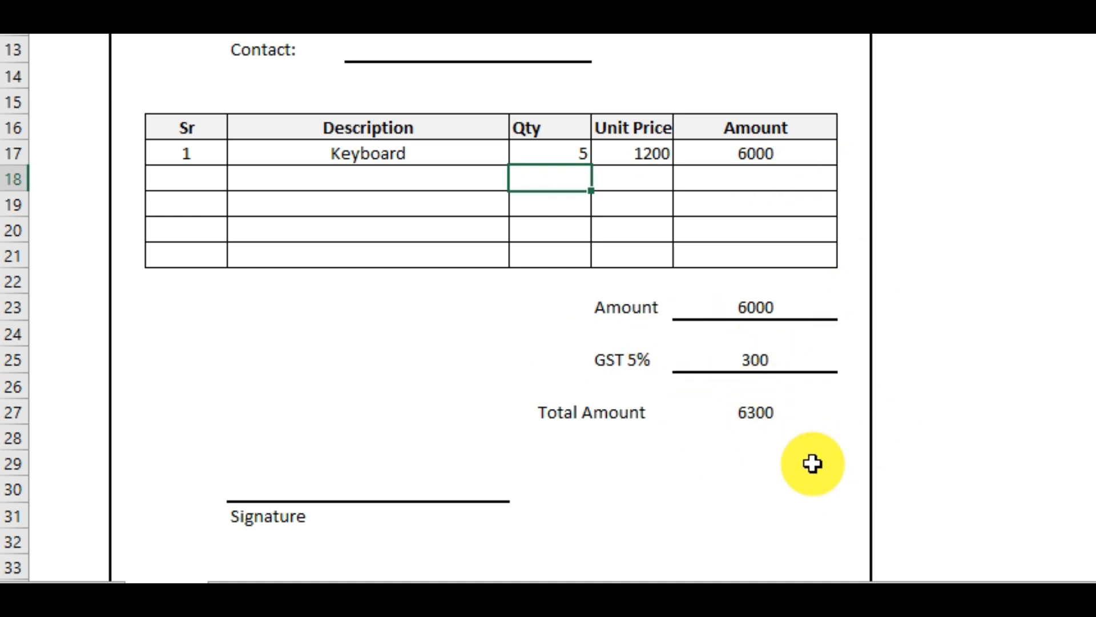
click(753, 425)
click(817, 411)
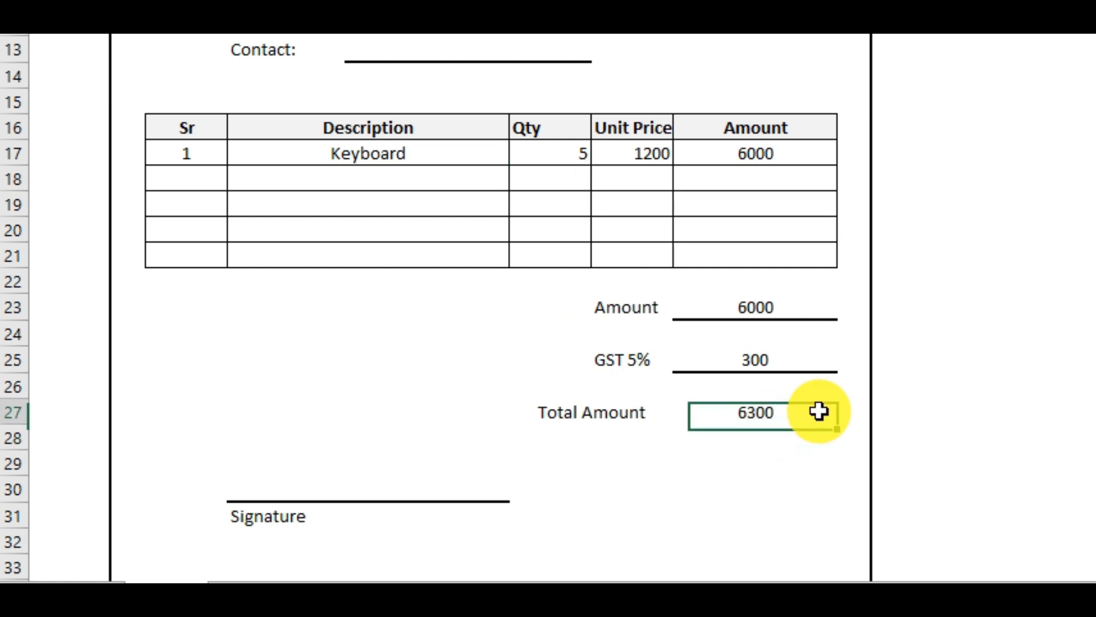
click(1028, 368)
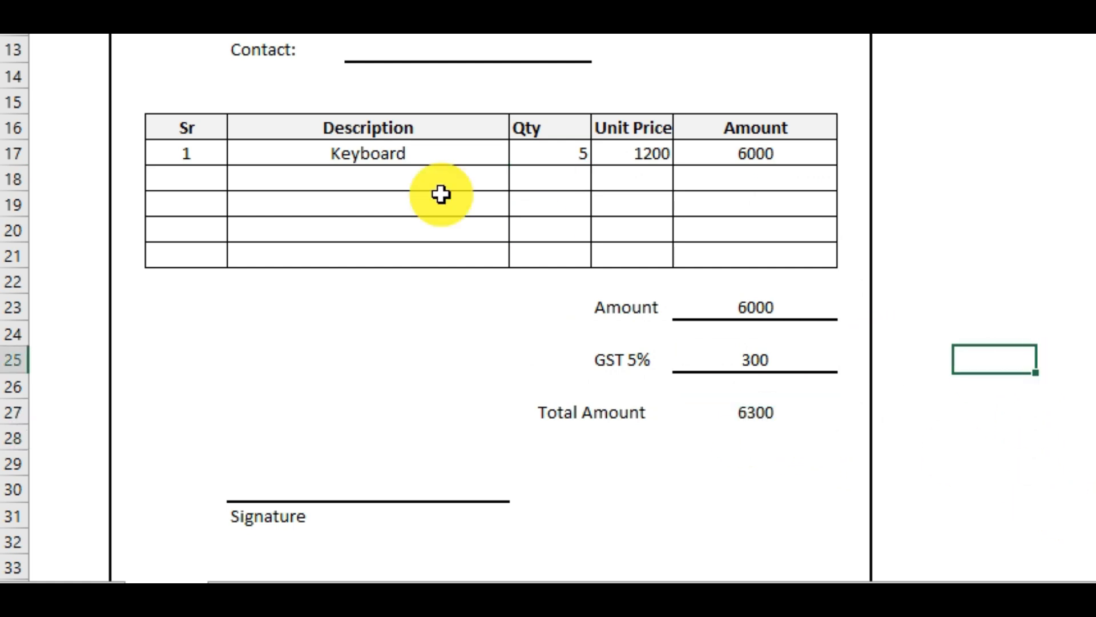
Add Mouse as the second invoice line in row 18 with a quantity of 2.
click(348, 173)
click(520, 186)
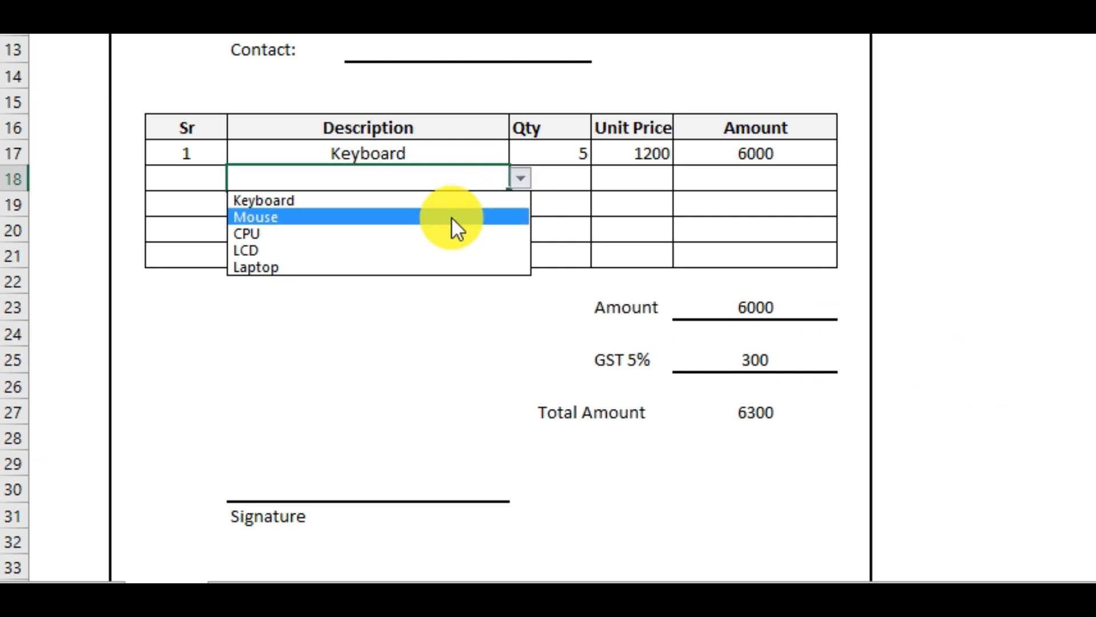
click(451, 216)
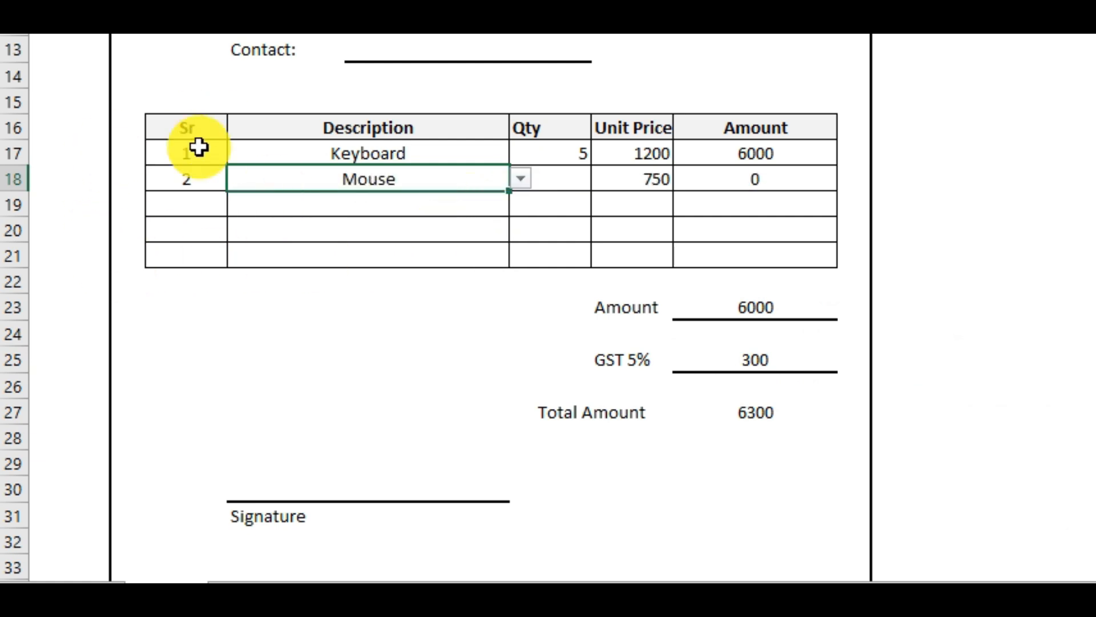
click(486, 337)
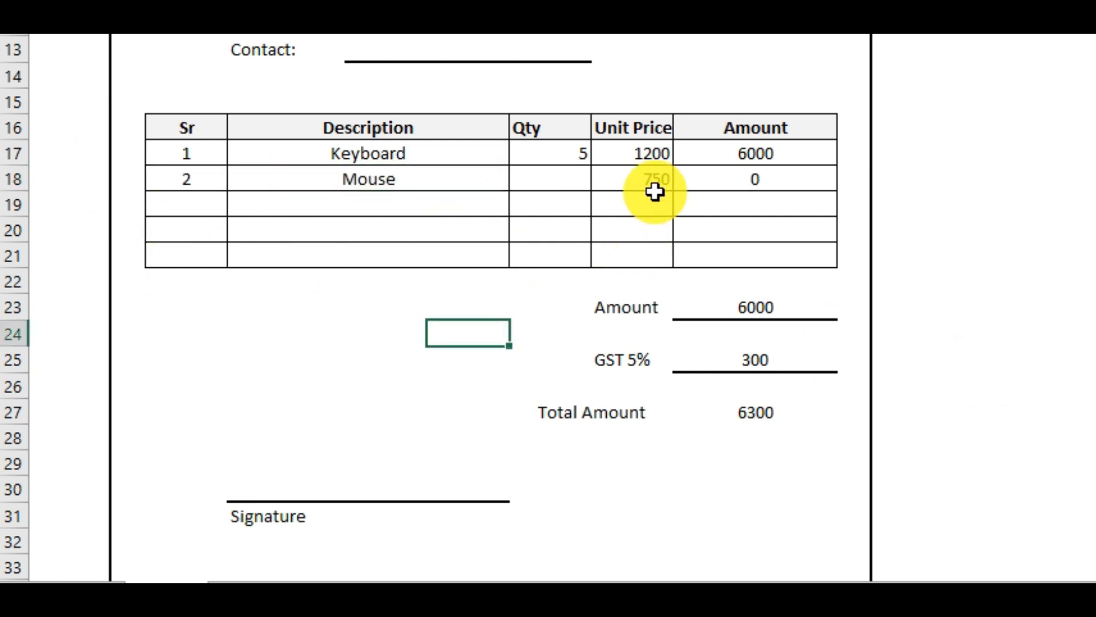
click(550, 181)
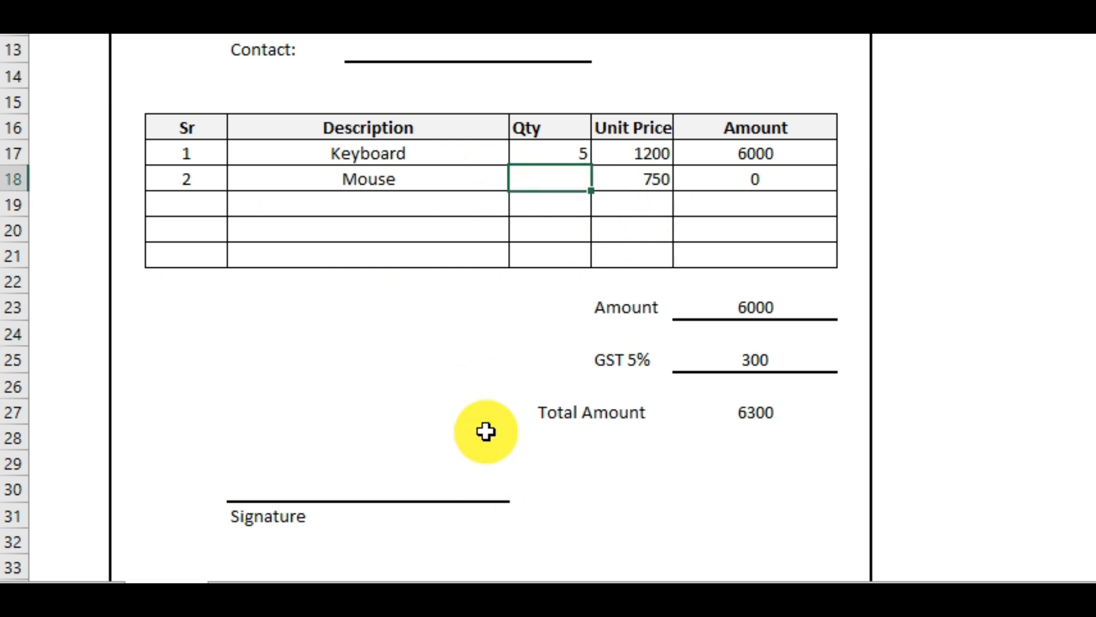
key(Return)
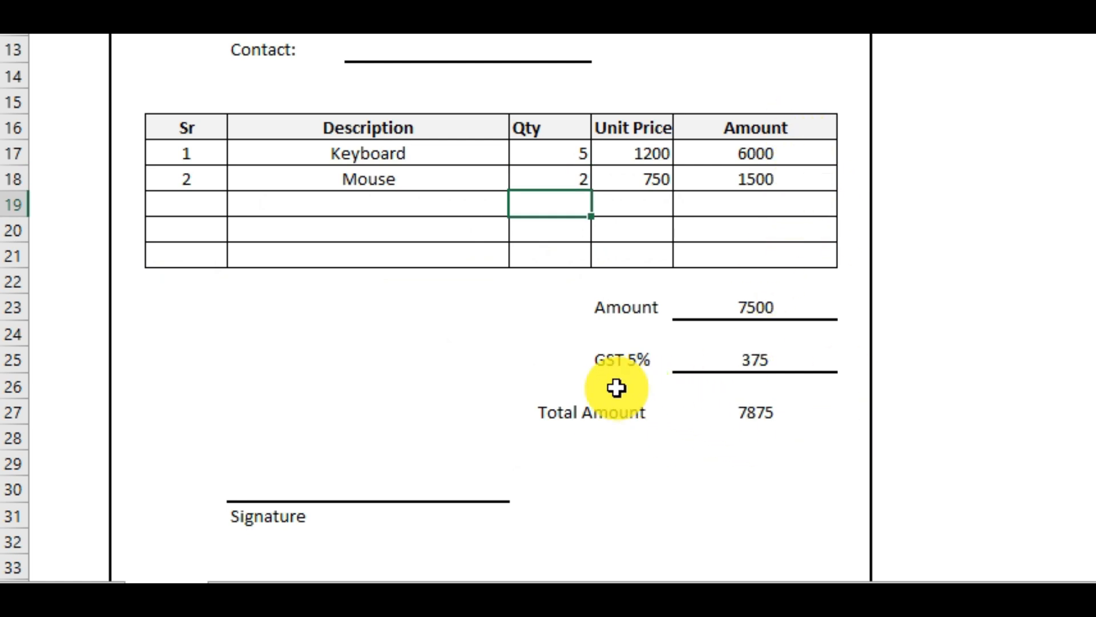
Examine the sample invoice's GST, total amount, signature area and item table.
click(841, 357)
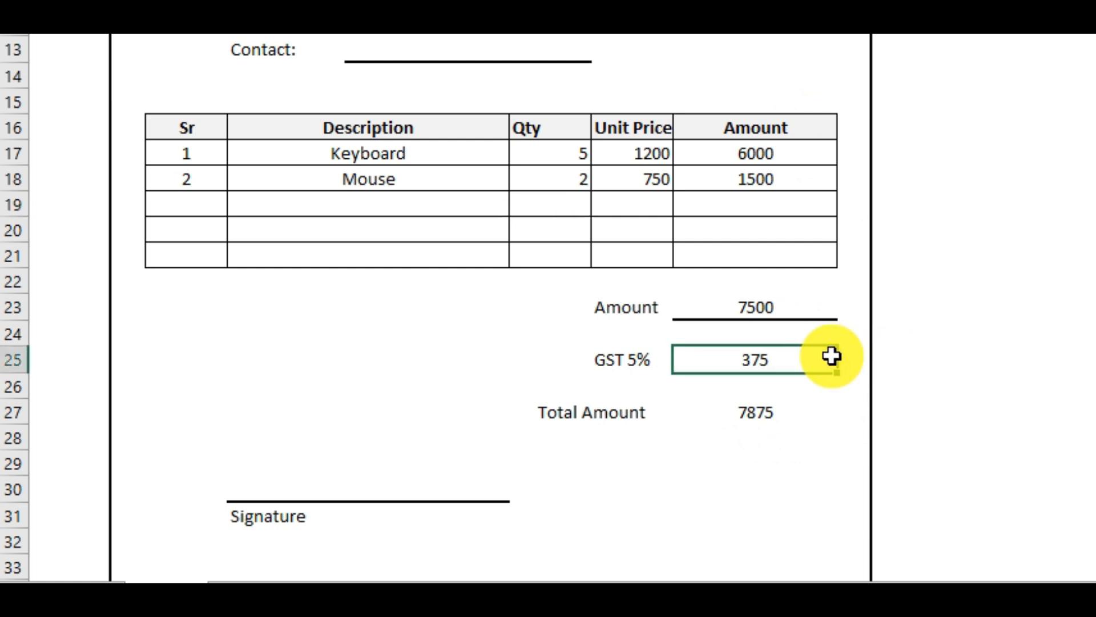
scroll(832, 357, down, 1)
scroll(828, 301, down, 1)
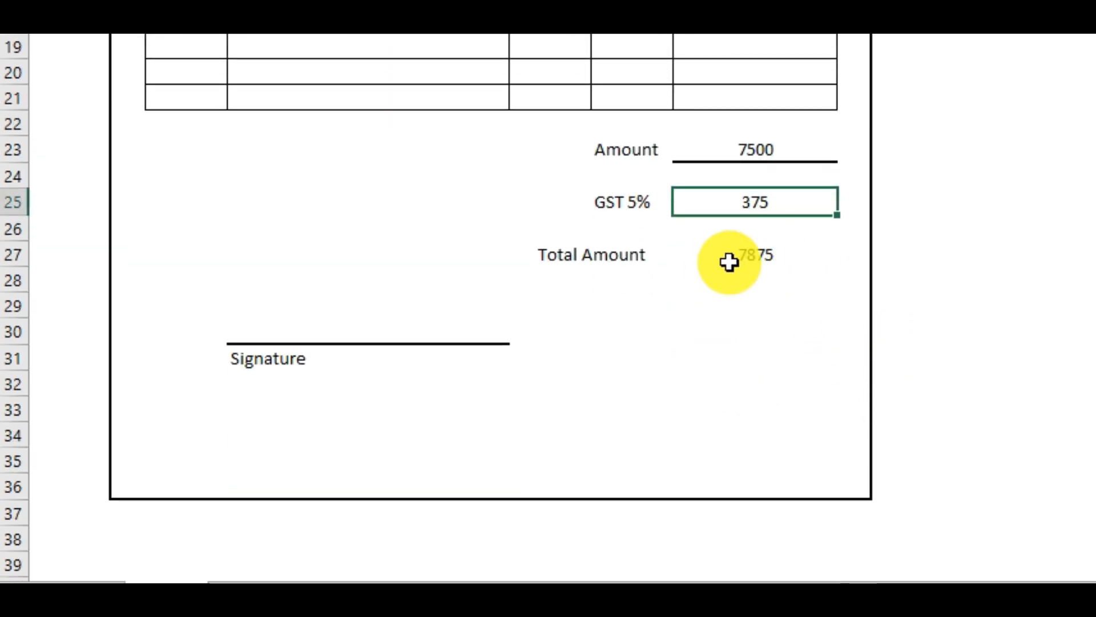
click(822, 262)
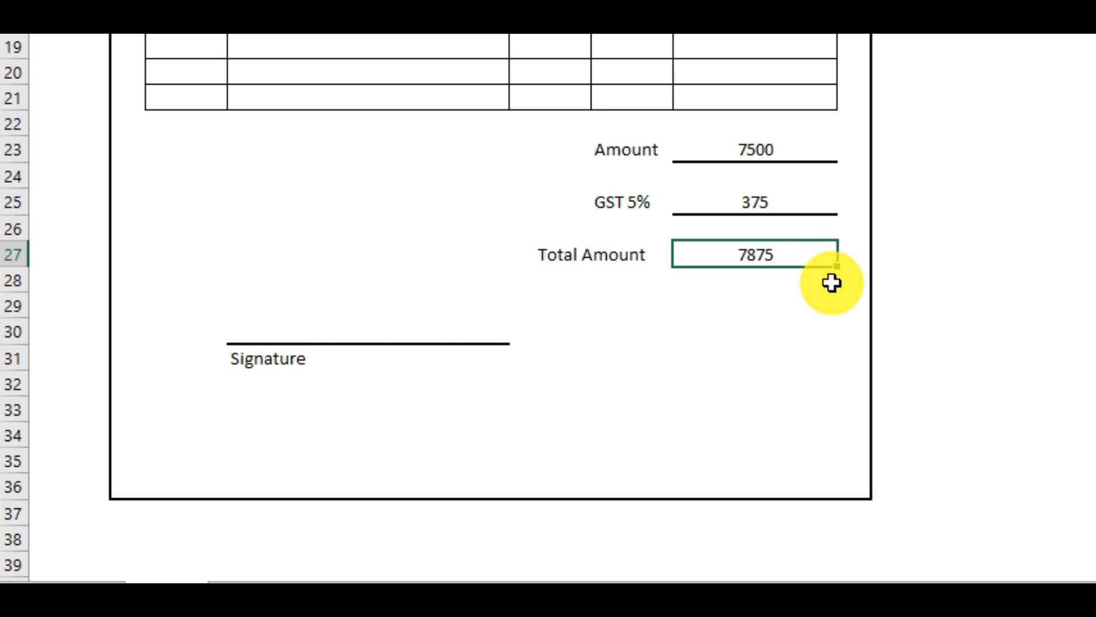
click(288, 337)
scroll(683, 369, up, 1)
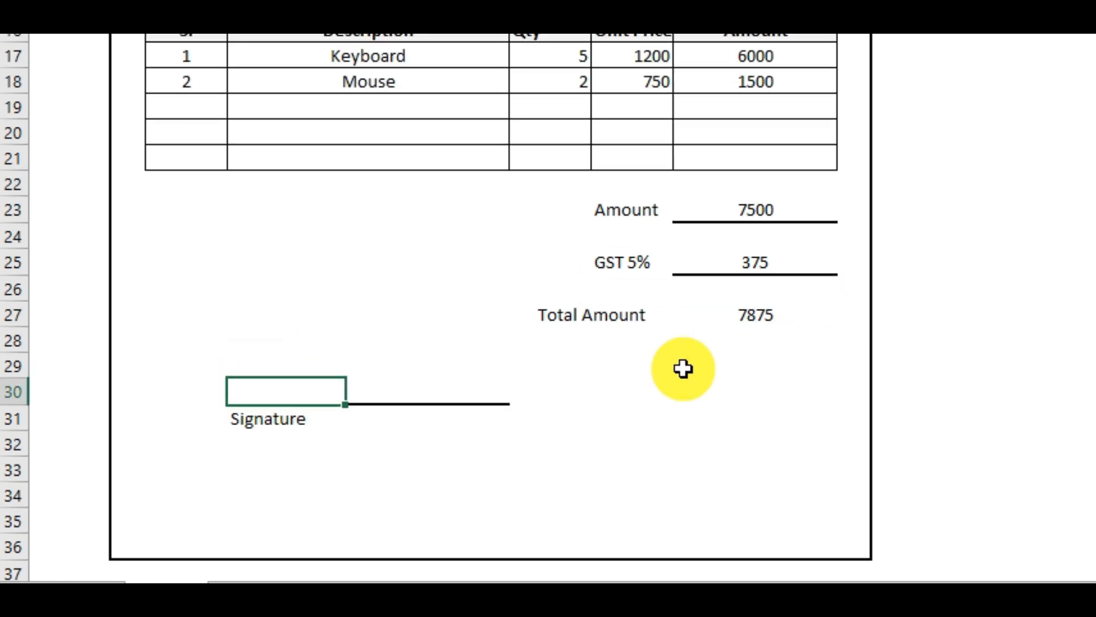
scroll(714, 360, up, 1)
click(882, 334)
scroll(856, 326, up, 2)
scroll(759, 295, down, 1)
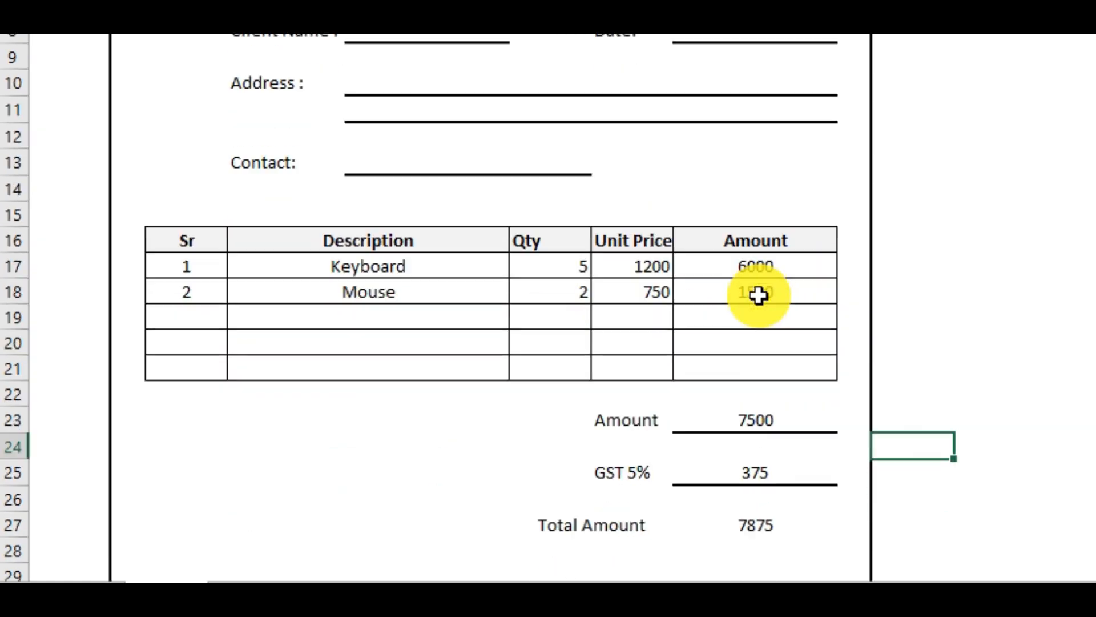
scroll(758, 295, down, 1)
scroll(729, 291, up, 2)
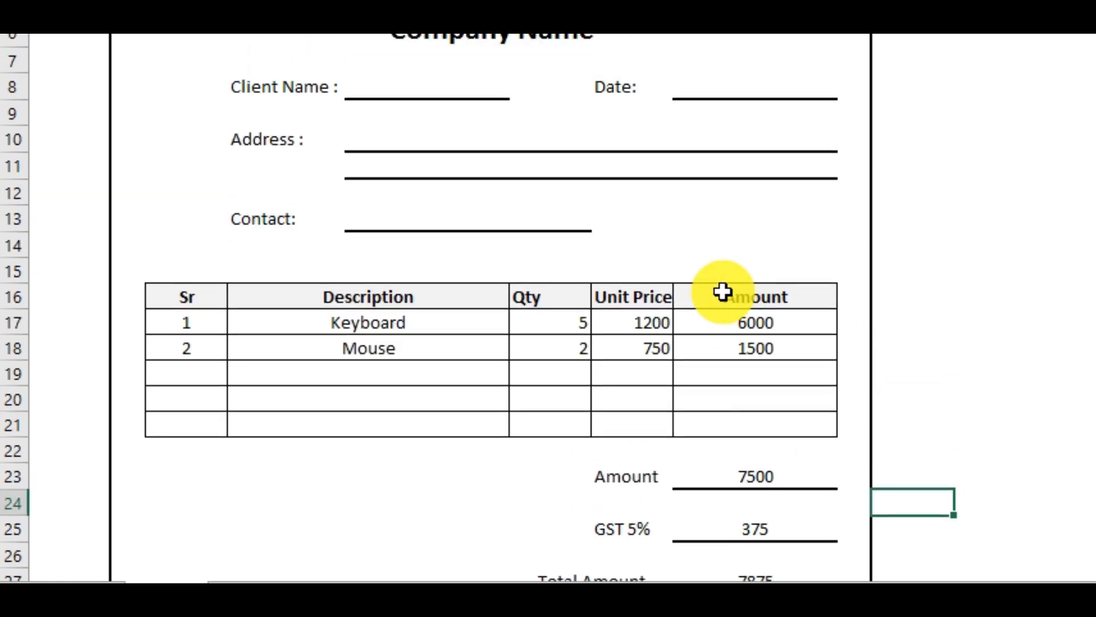
click(919, 417)
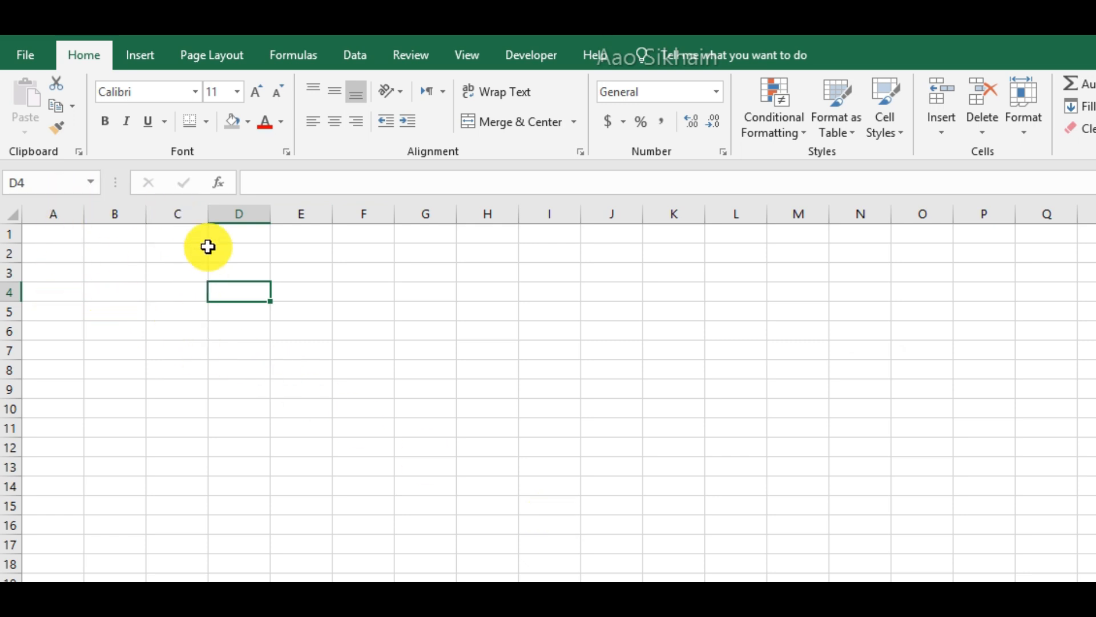
Merge and center cells C3:F5 for the logo block and cells I3:K3 for the invoice heading.
click(185, 274)
drag(196, 274, 357, 316)
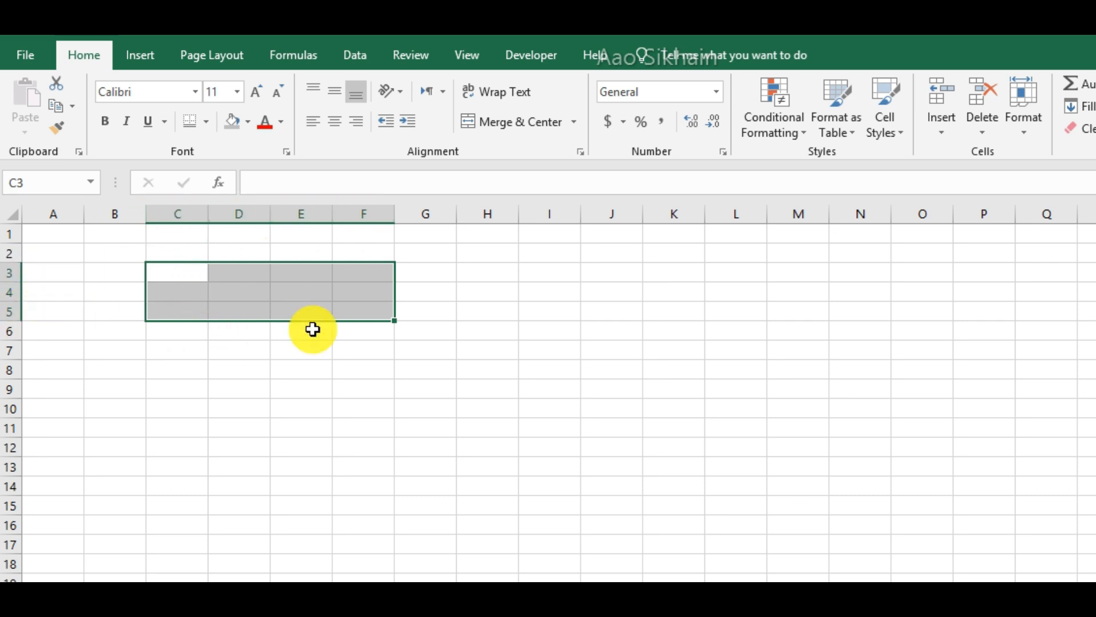
click(516, 123)
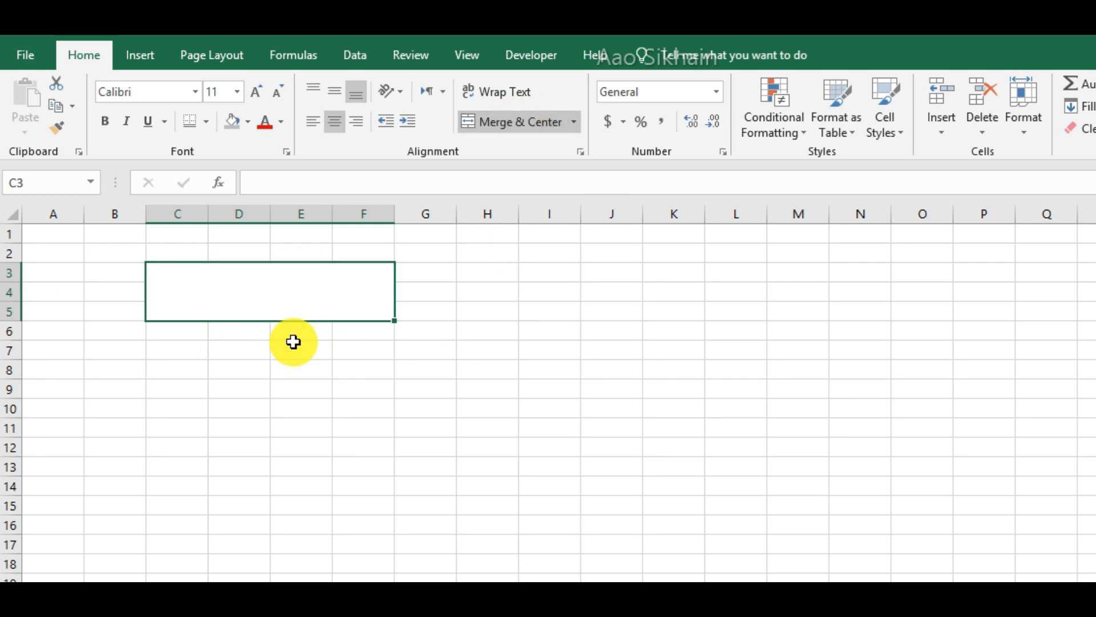
drag(435, 269, 659, 273)
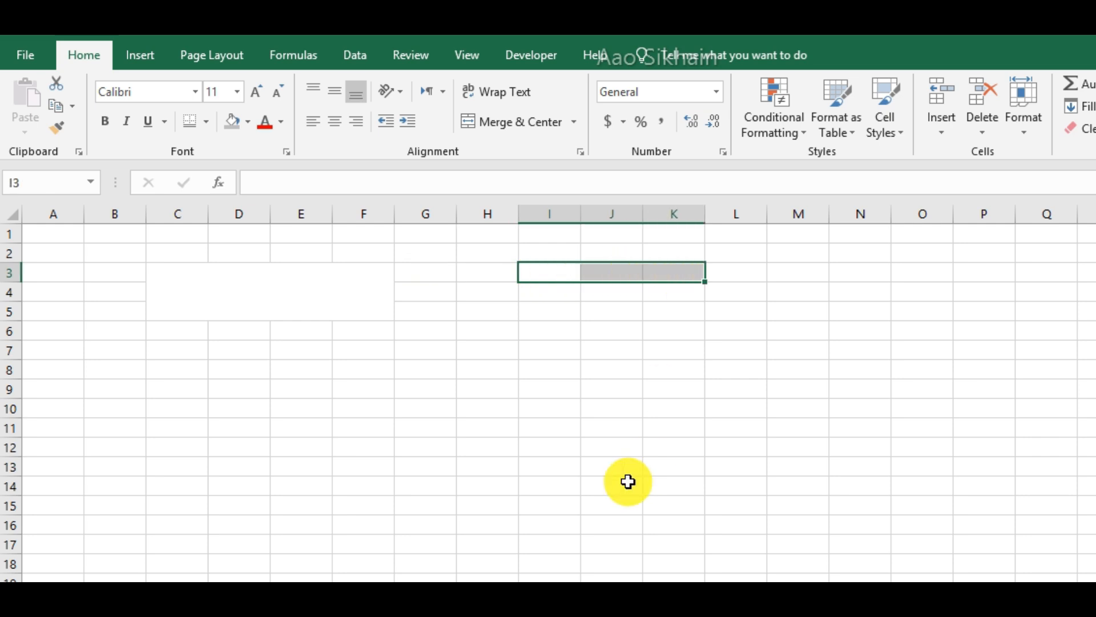
click(497, 133)
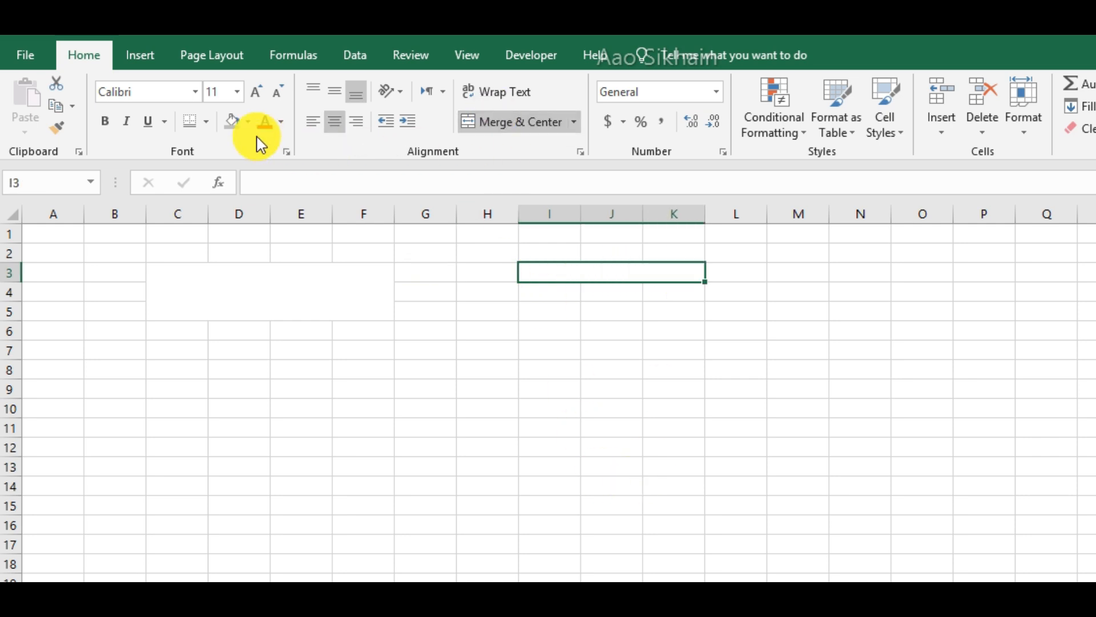
Fill the merged blocks I3:K3 and C3:F5 with light gray.
click(249, 124)
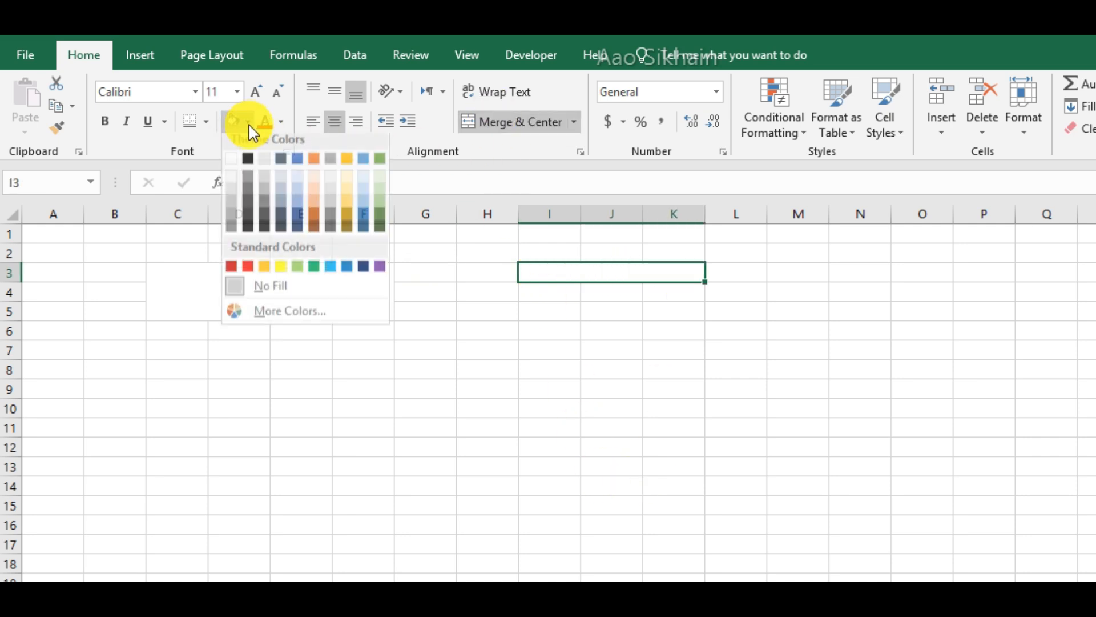
click(236, 204)
click(308, 327)
click(285, 282)
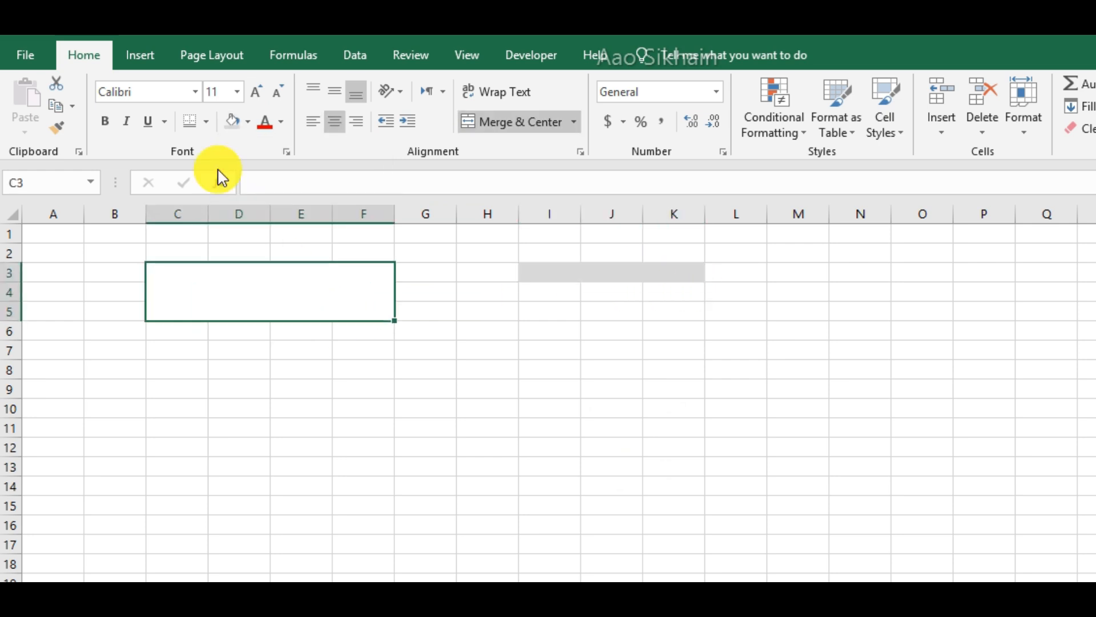
click(233, 121)
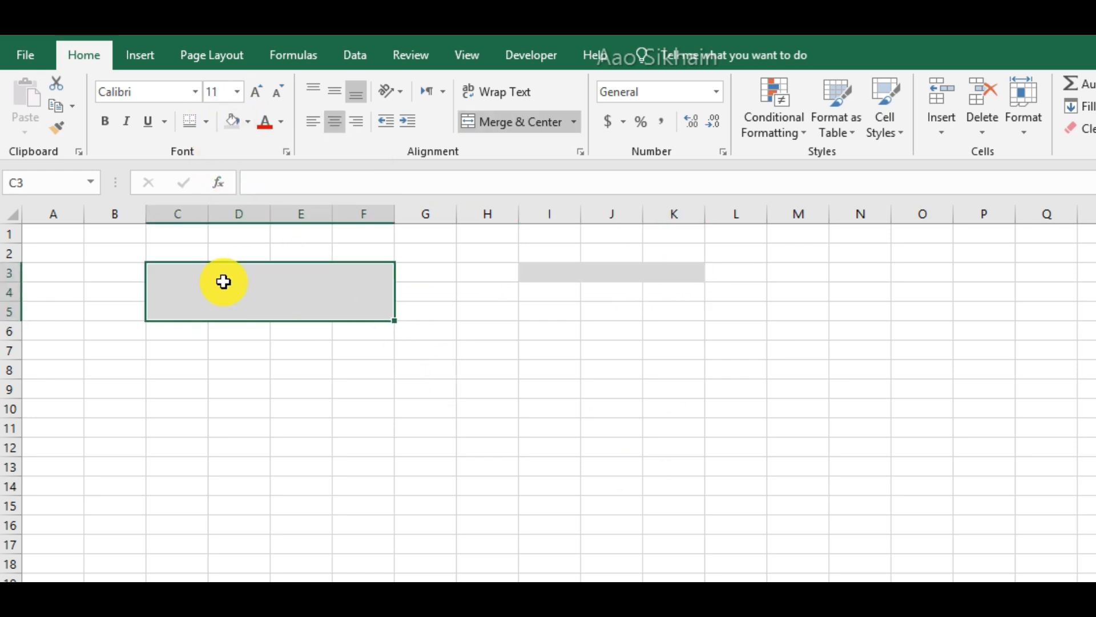
Enter "Logo" in the merged block C3:F5 and "Invoice" in the merged block I3:K3.
text(Logo)
key(Return)
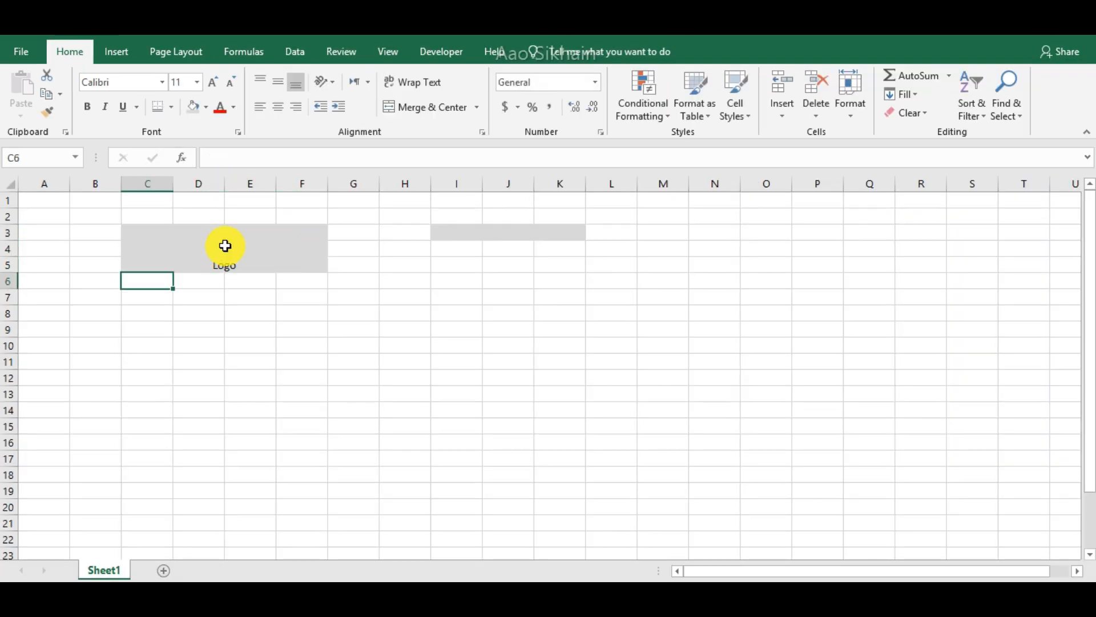
click(597, 272)
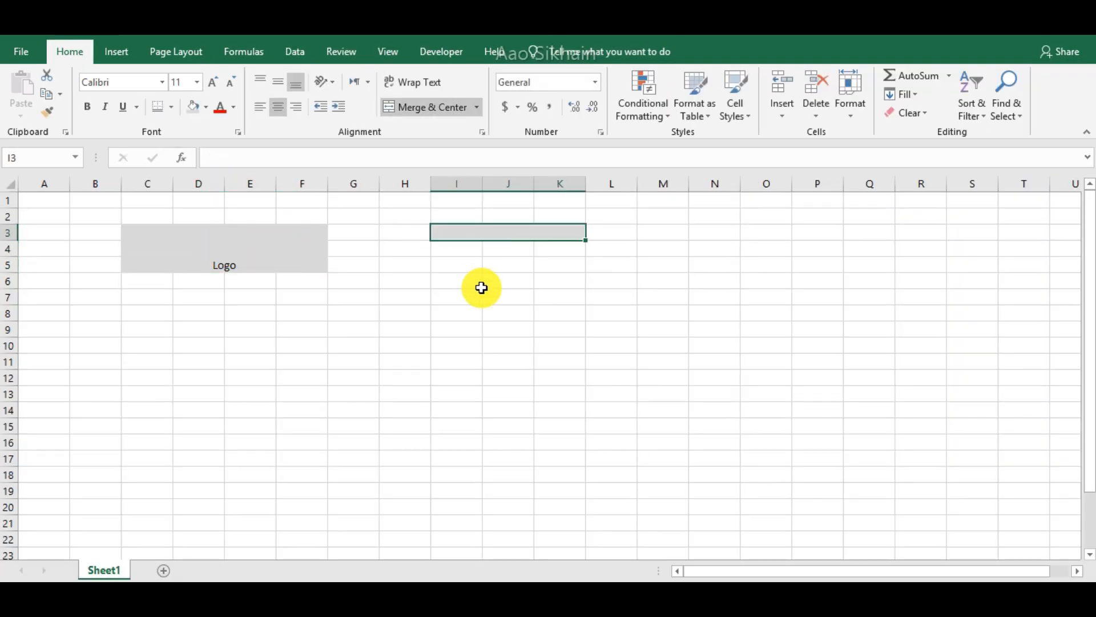
text(Invoice)
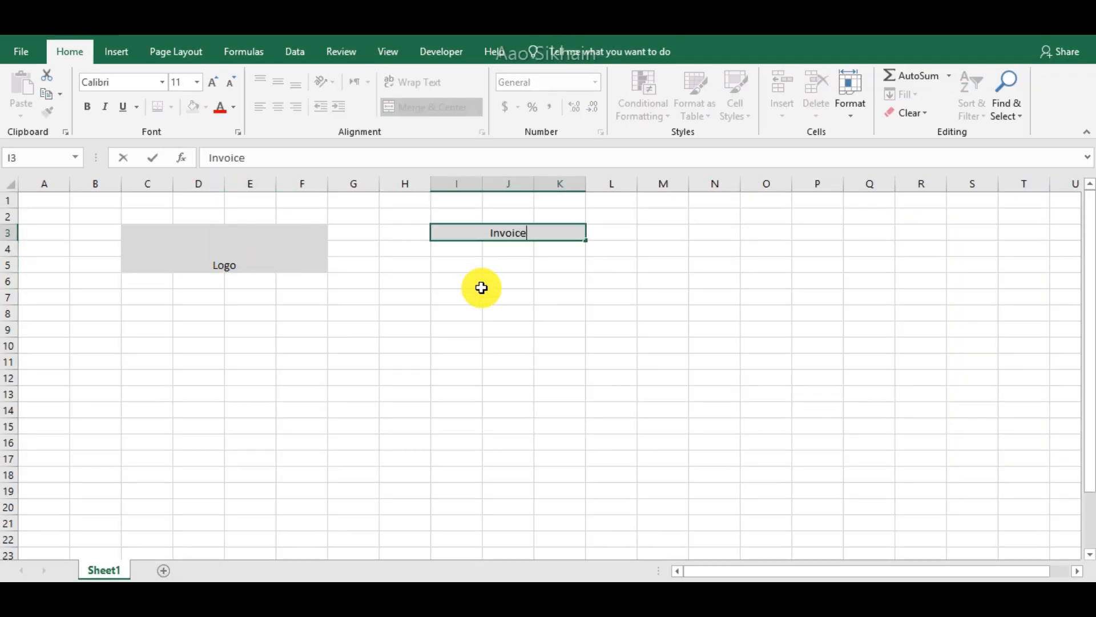
key(Return)
Set the Logo text to font size 20 and middle-align both the Logo and Invoice cells vertically.
click(166, 228)
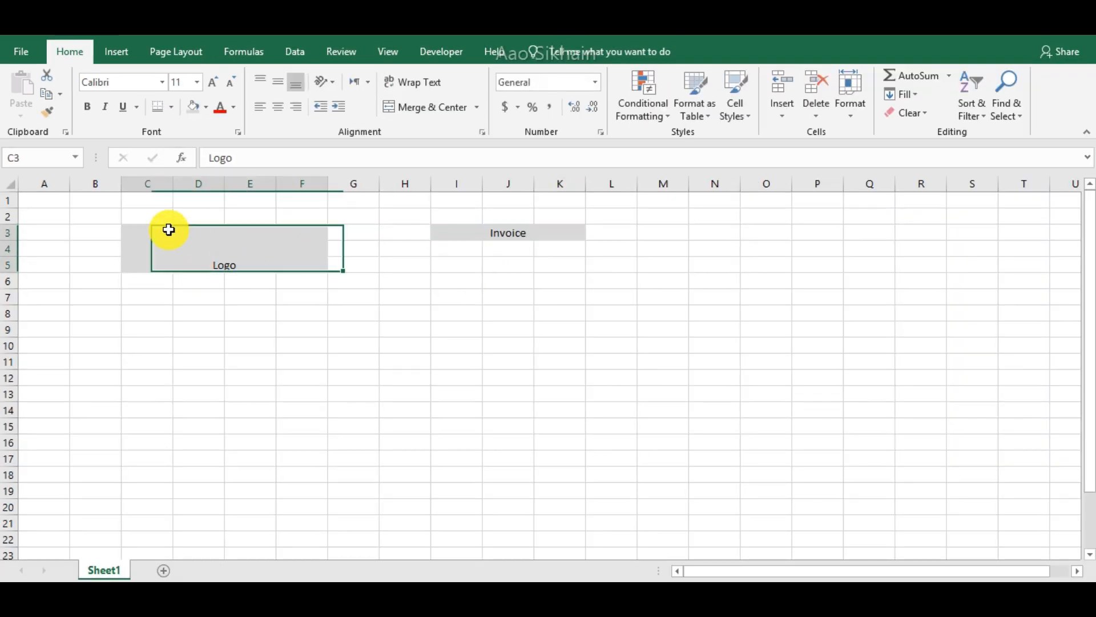
click(207, 81)
click(206, 81)
click(207, 81)
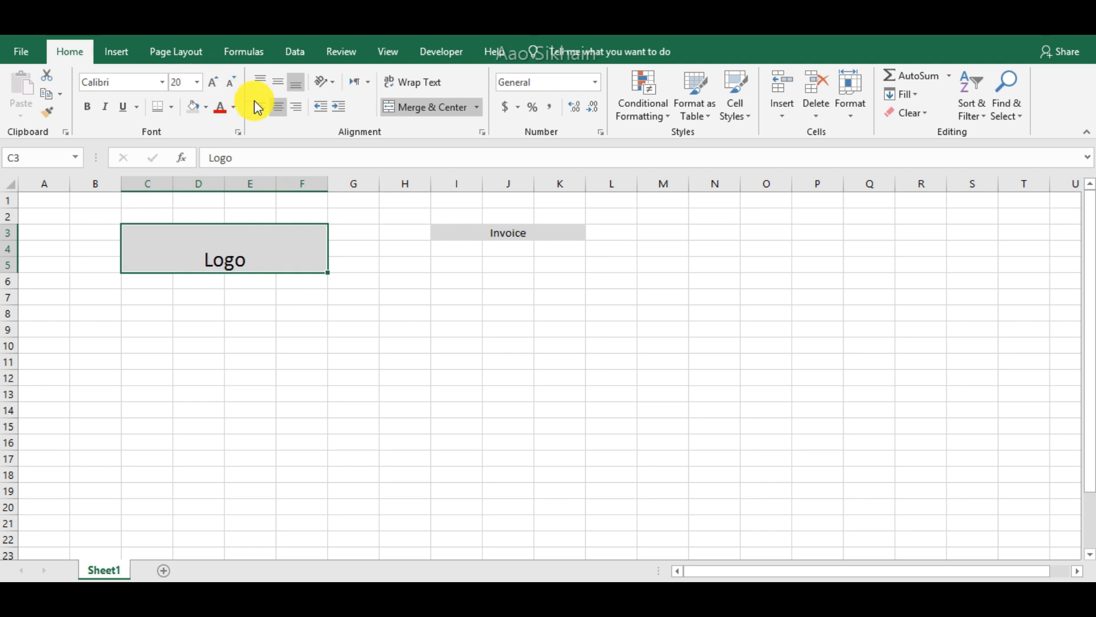
click(446, 231)
click(281, 84)
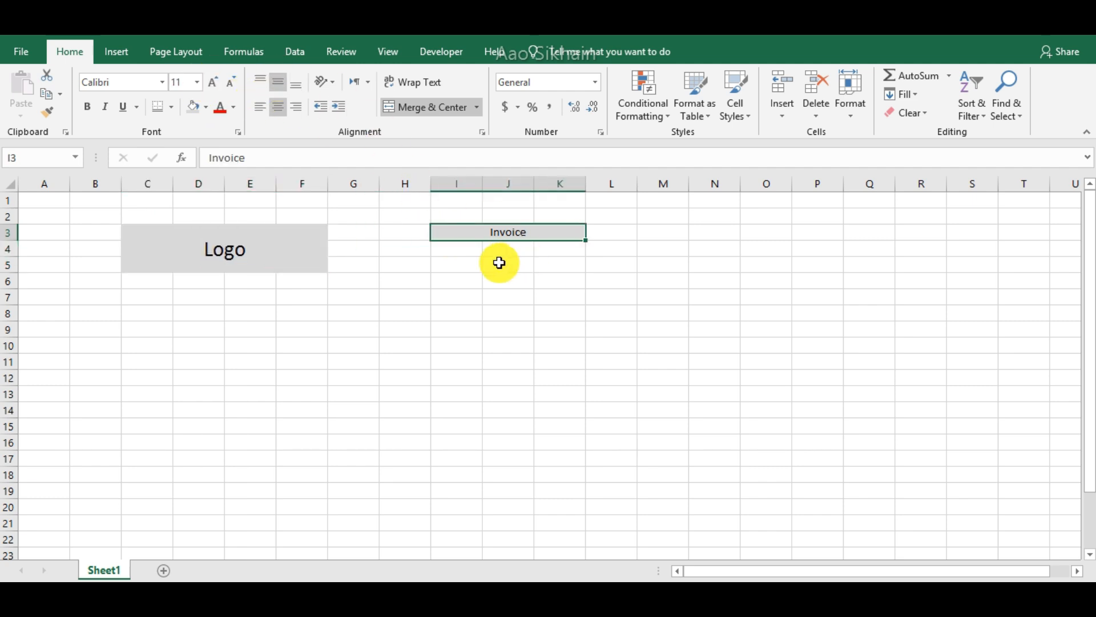
drag(158, 286, 434, 283)
drag(140, 298, 493, 298)
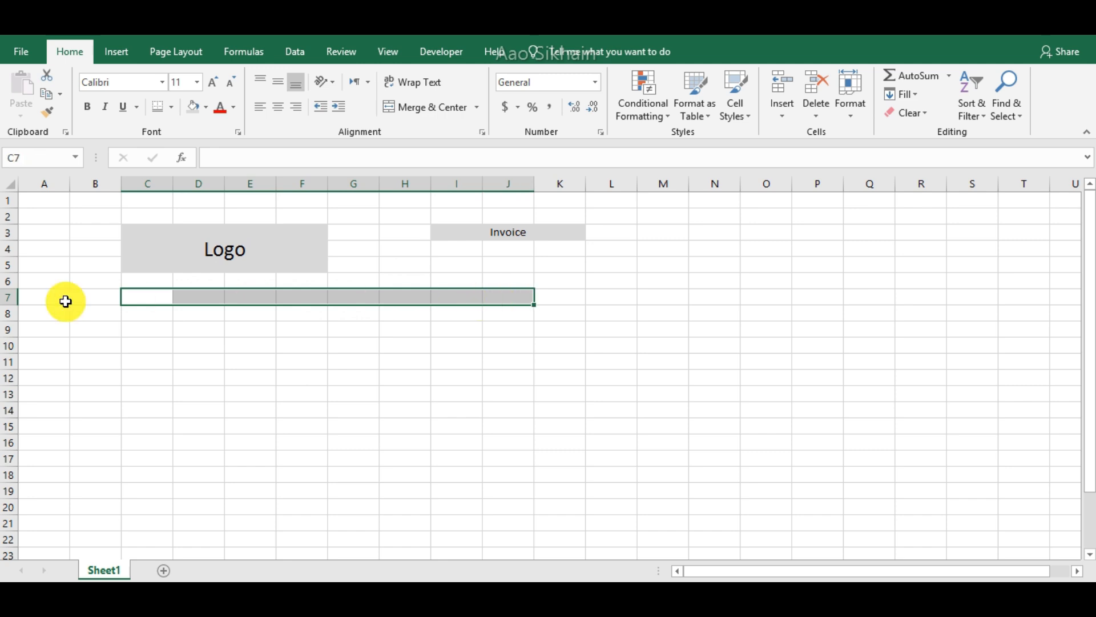
click(432, 114)
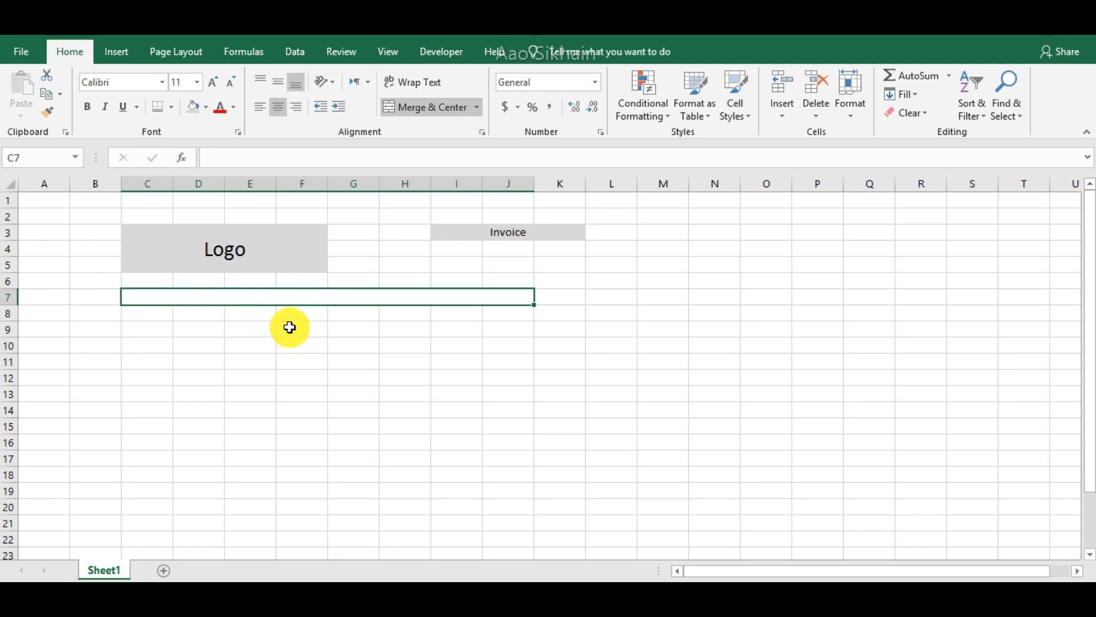
key(ctrl+z)
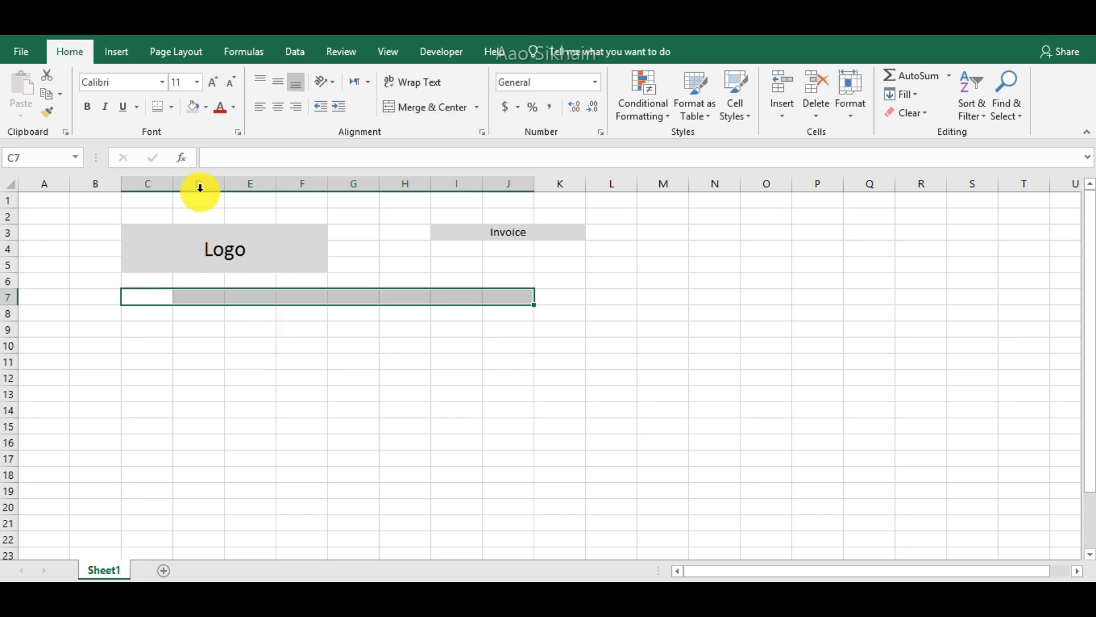
Merge and center cells D7:J7 and enter "Company" in the merged cell.
drag(194, 298, 495, 298)
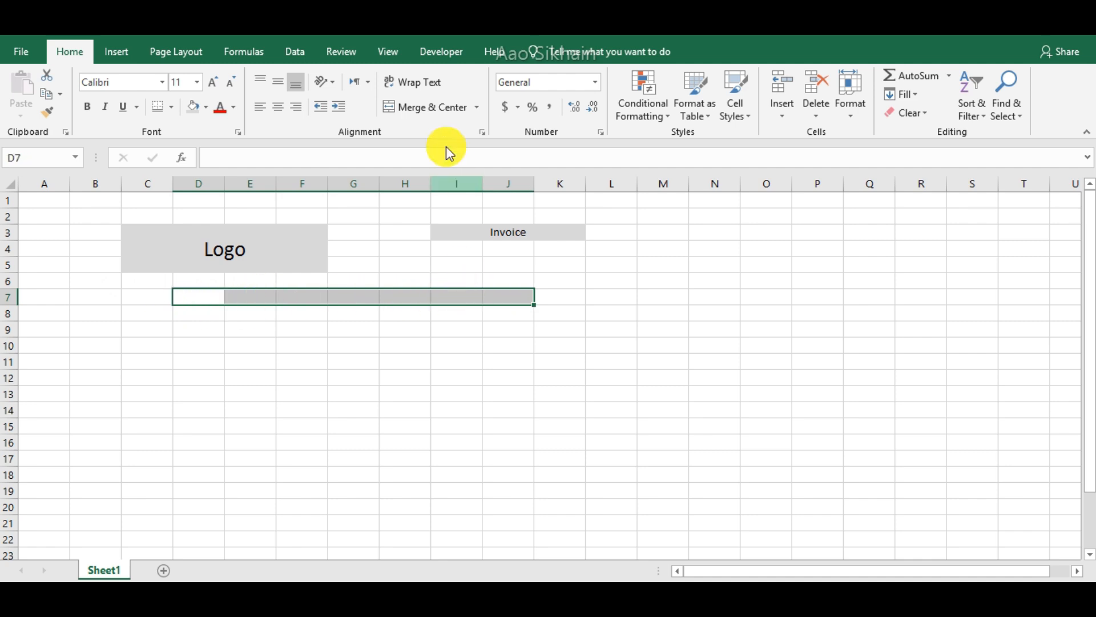
click(423, 107)
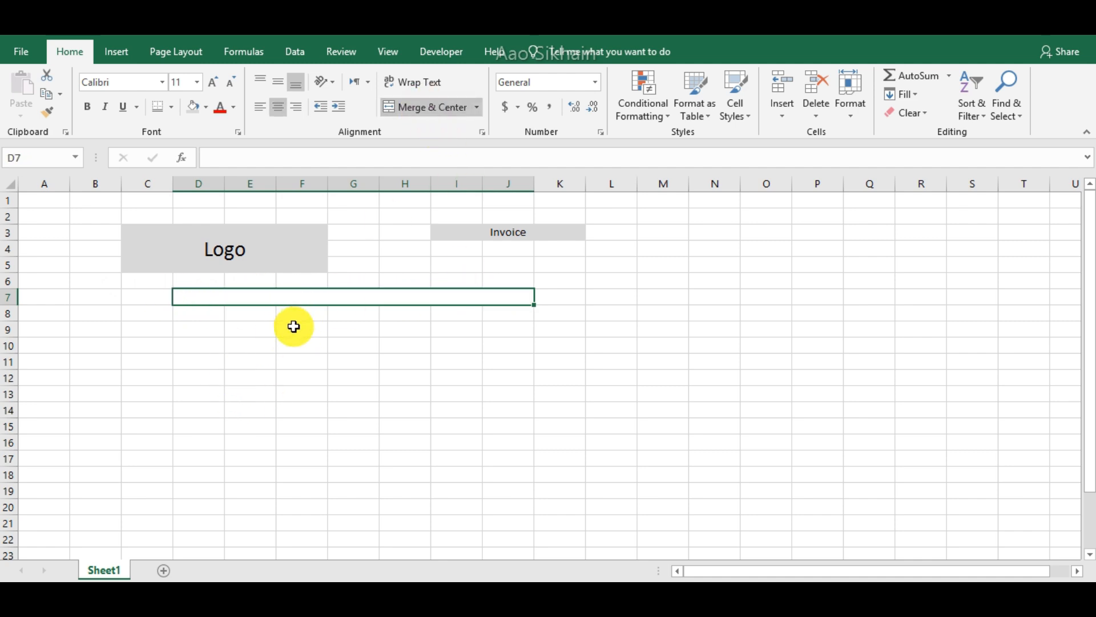
text(Co)
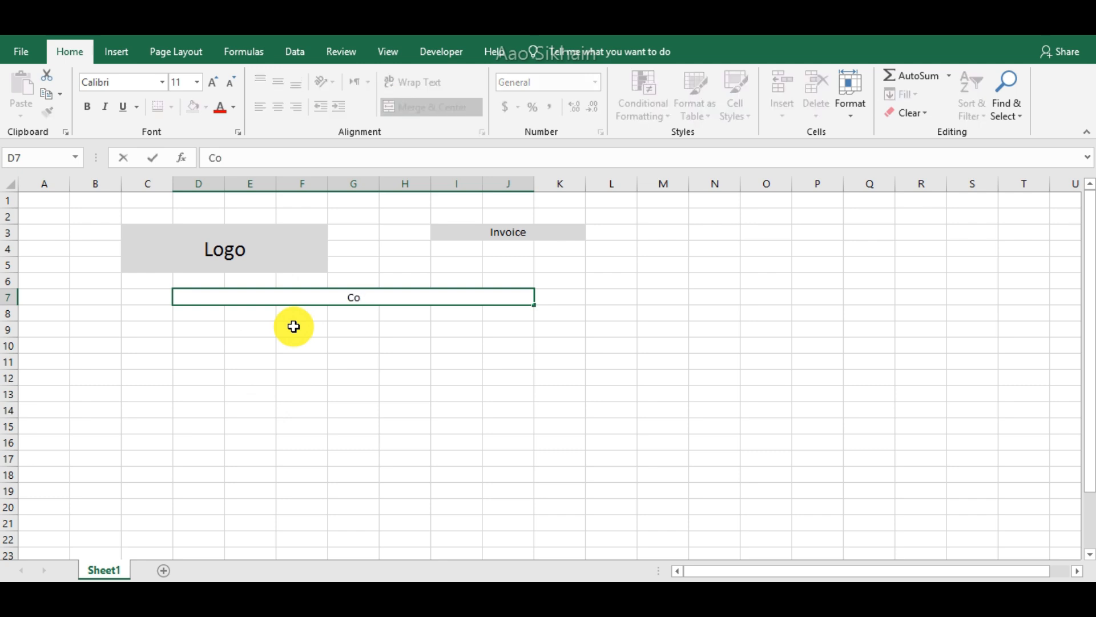
text(mpany)
key(Return)
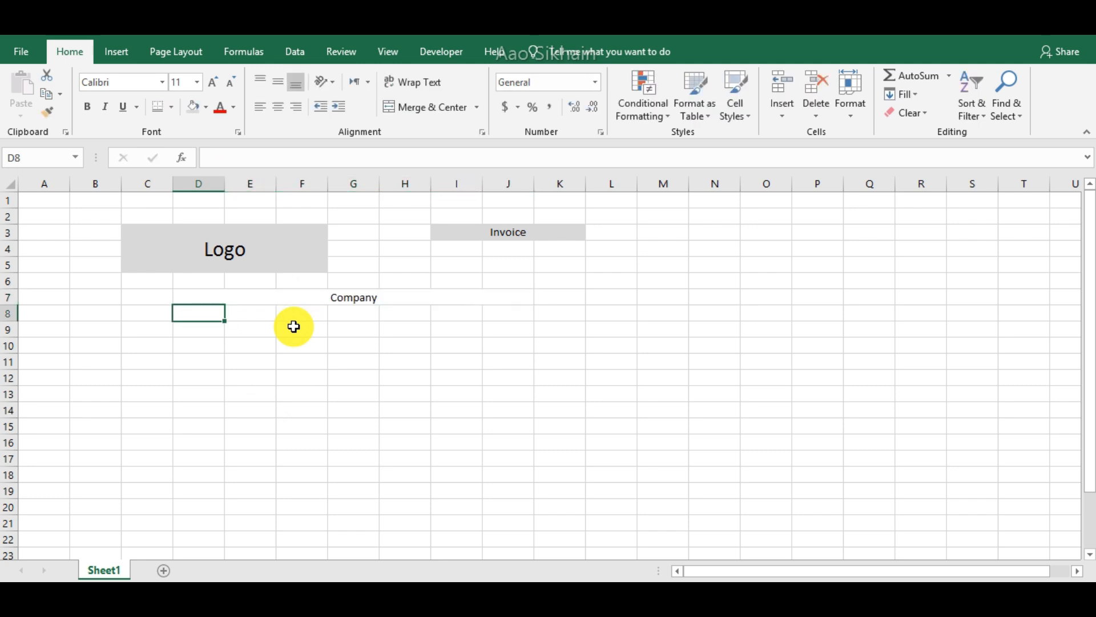
Extend the Company block by merging and centering cells D7:J8.
click(195, 298)
drag(288, 310, 382, 308)
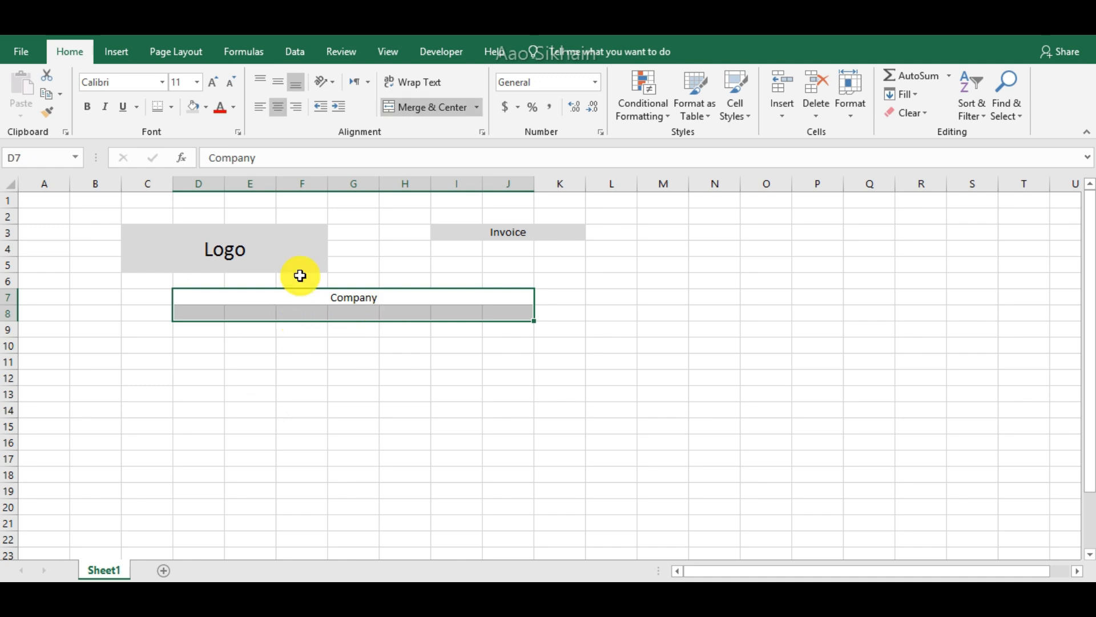
click(409, 107)
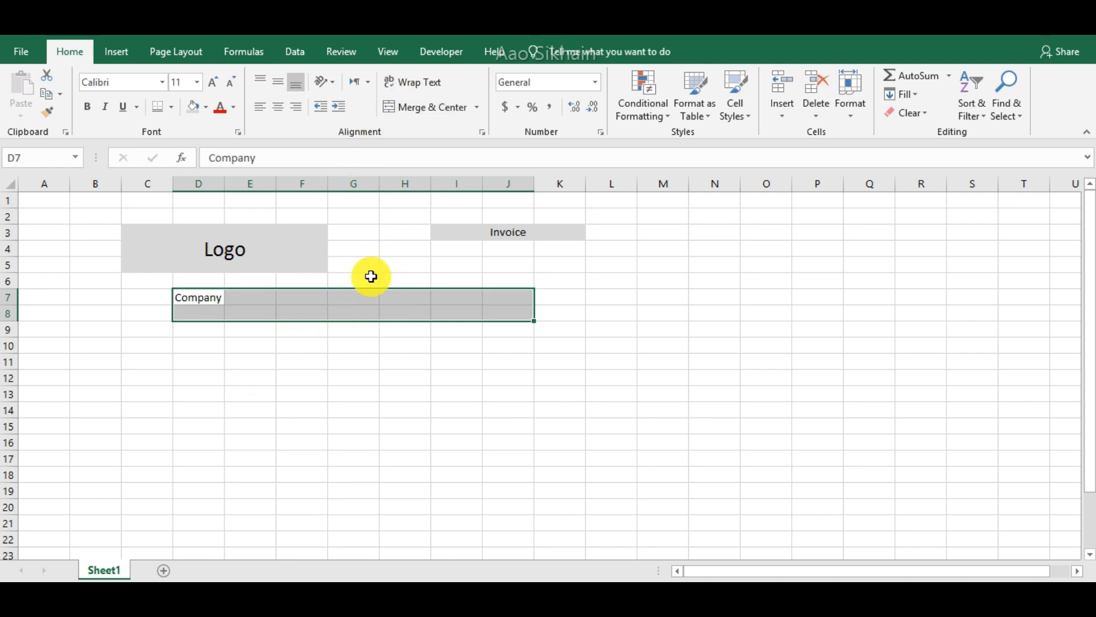
click(420, 107)
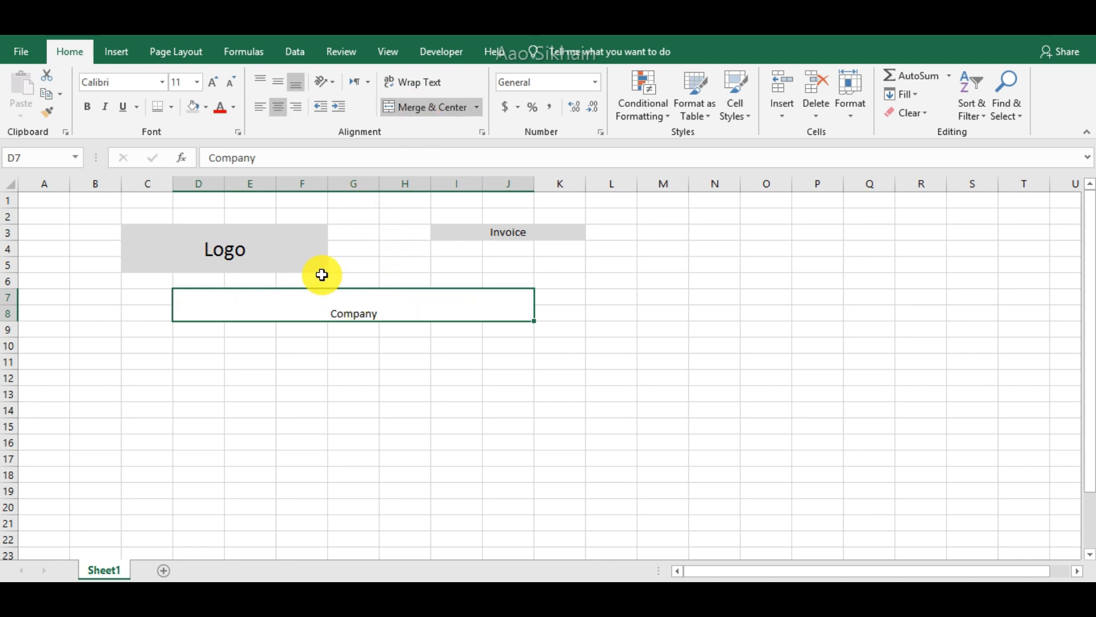
Format the Company cell with font size 20, vertical middle alignment and a light gray fill.
click(213, 83)
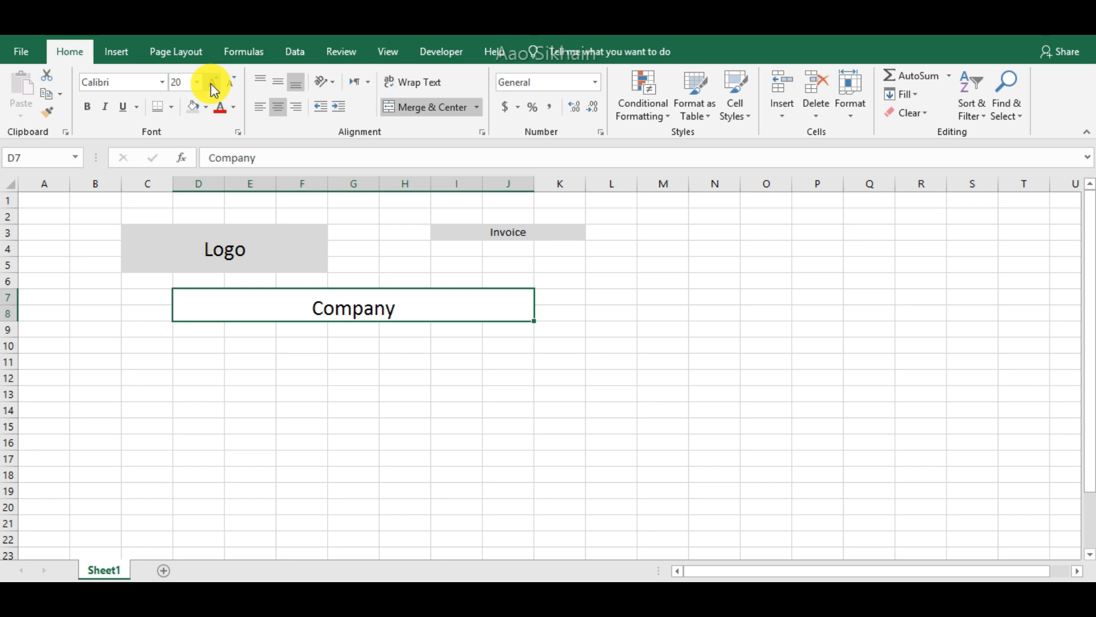
click(278, 81)
click(192, 111)
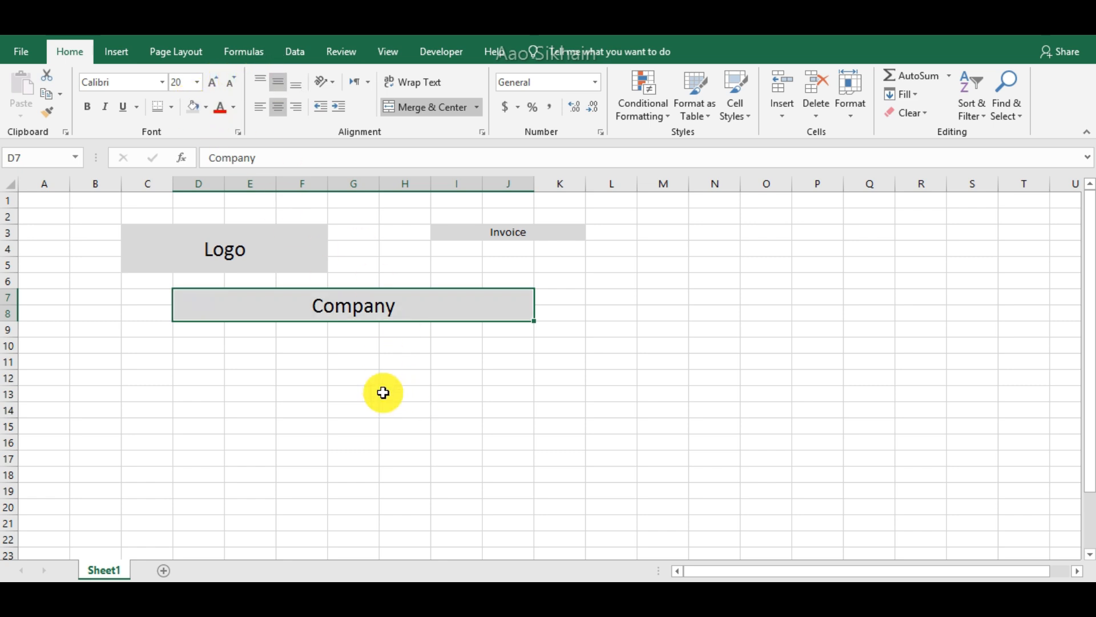
click(381, 392)
Enter "Name:" in D10 and add a thick bottom border to E10:G10 as its fill-in line.
scroll(376, 394, down, 1)
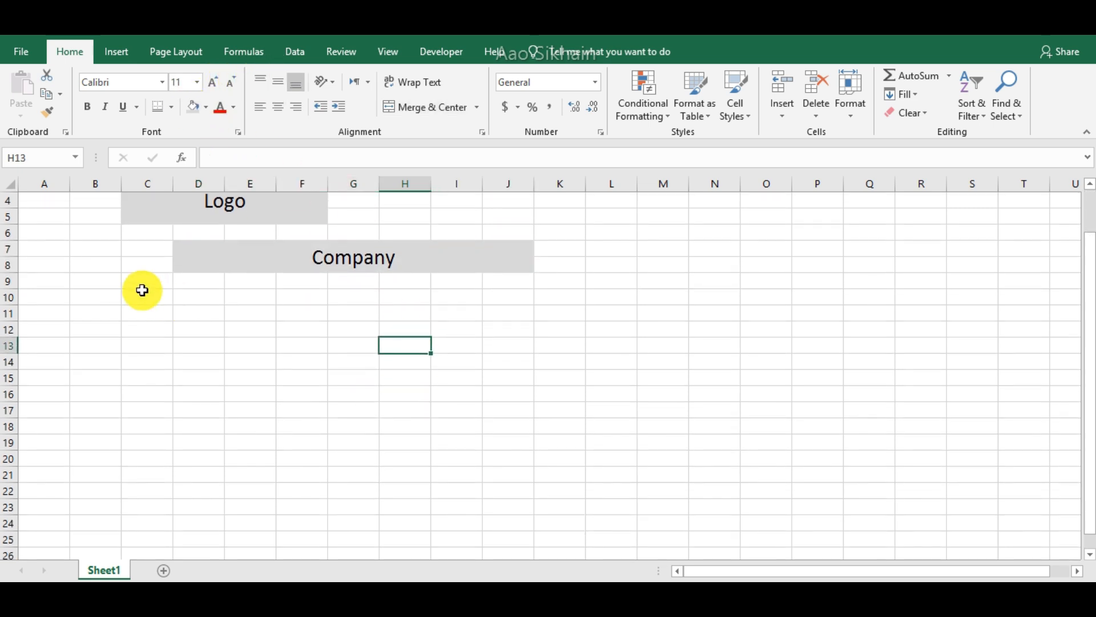
click(191, 301)
text(Name:)
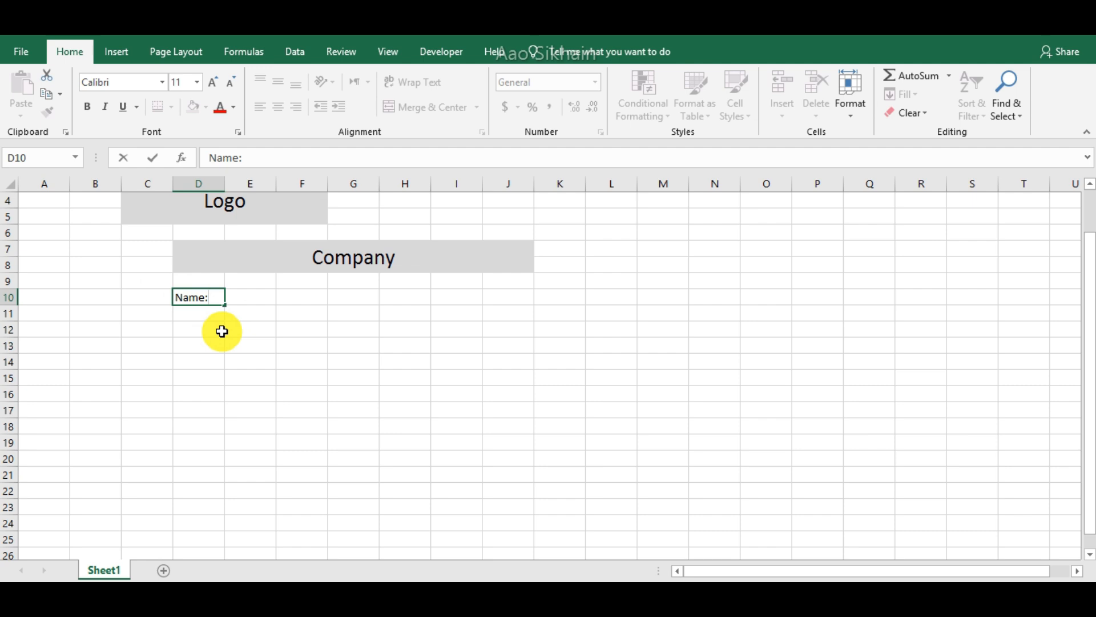
key(Return)
key(Right)
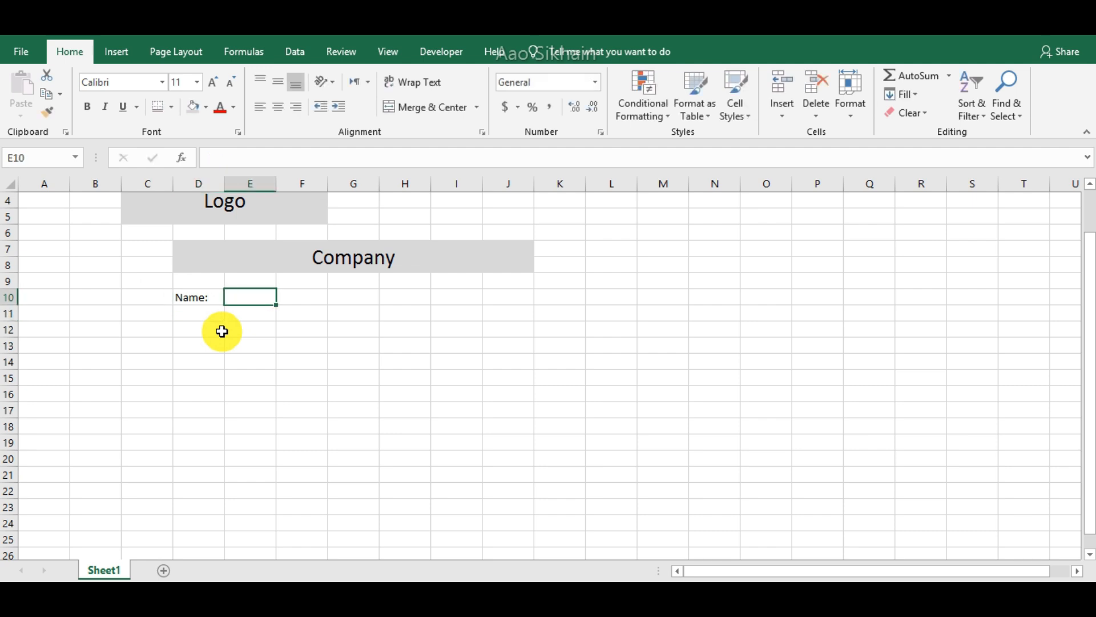
key(shift+Right)
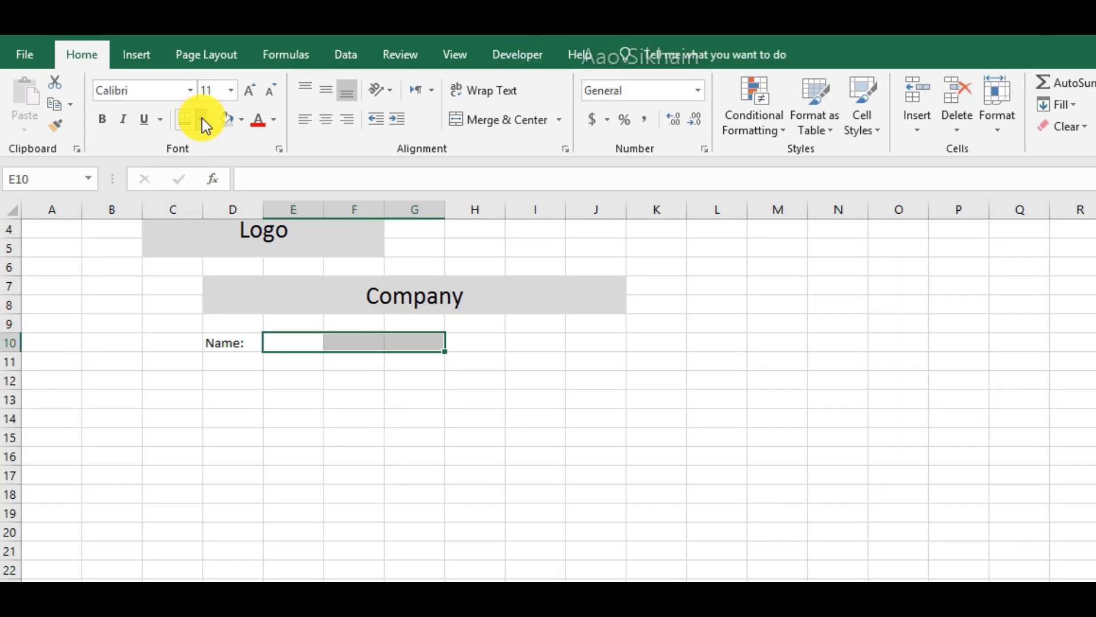
click(204, 121)
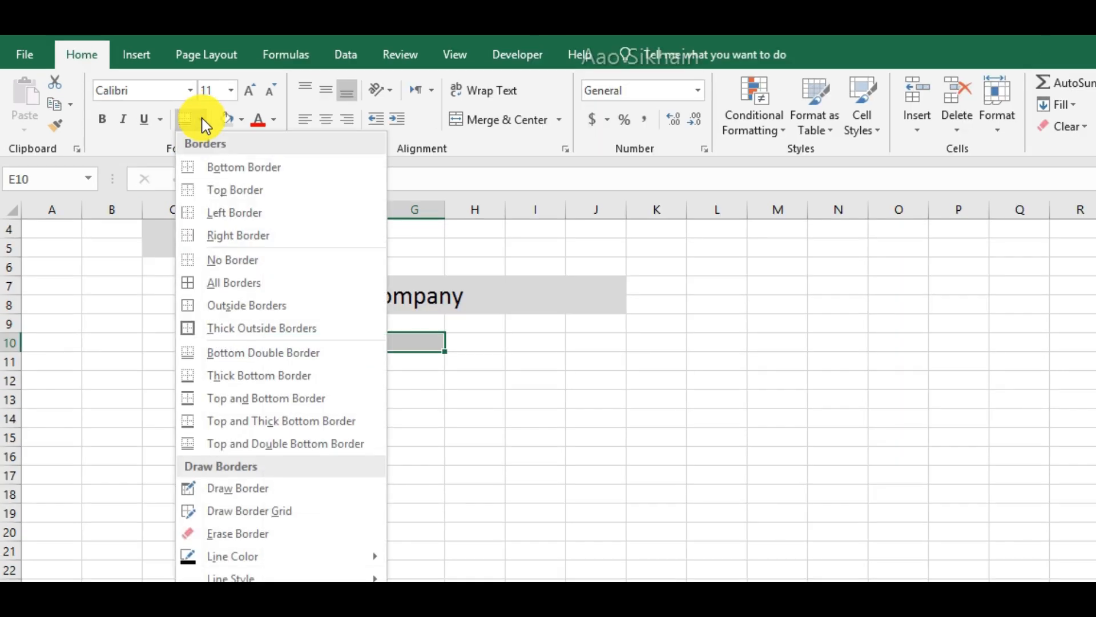
click(299, 381)
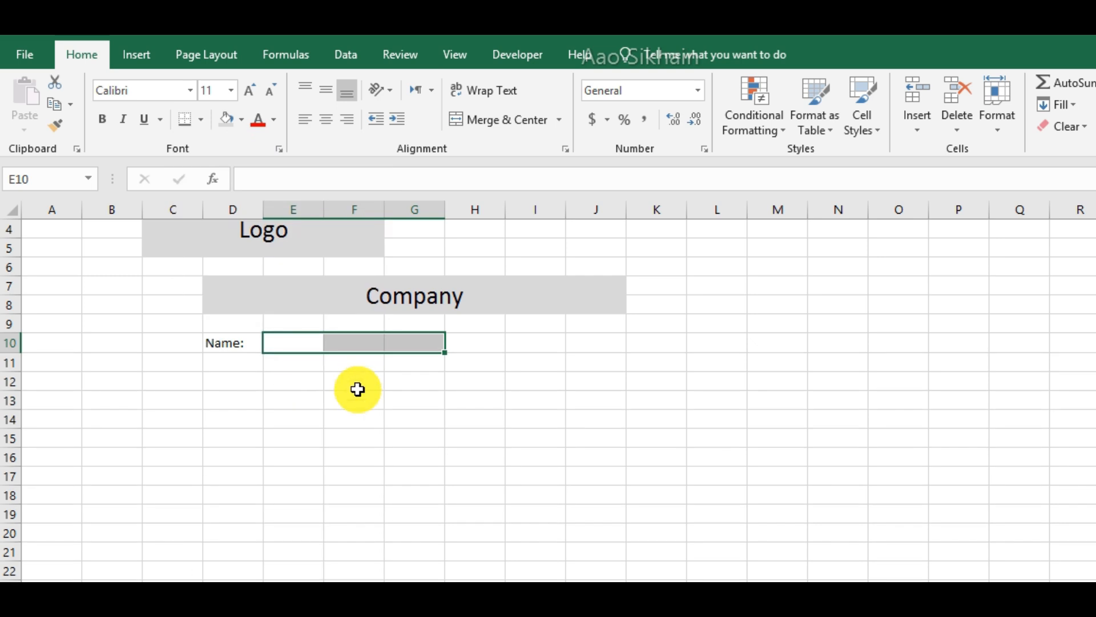
click(354, 382)
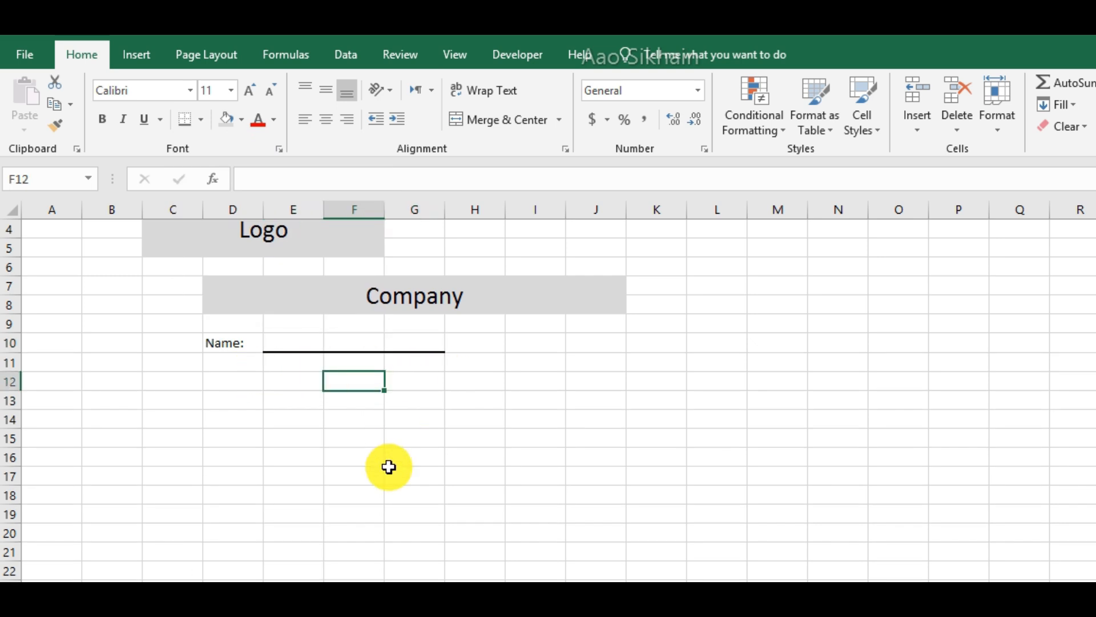
Enter the label "Address:" in cell D12.
click(221, 381)
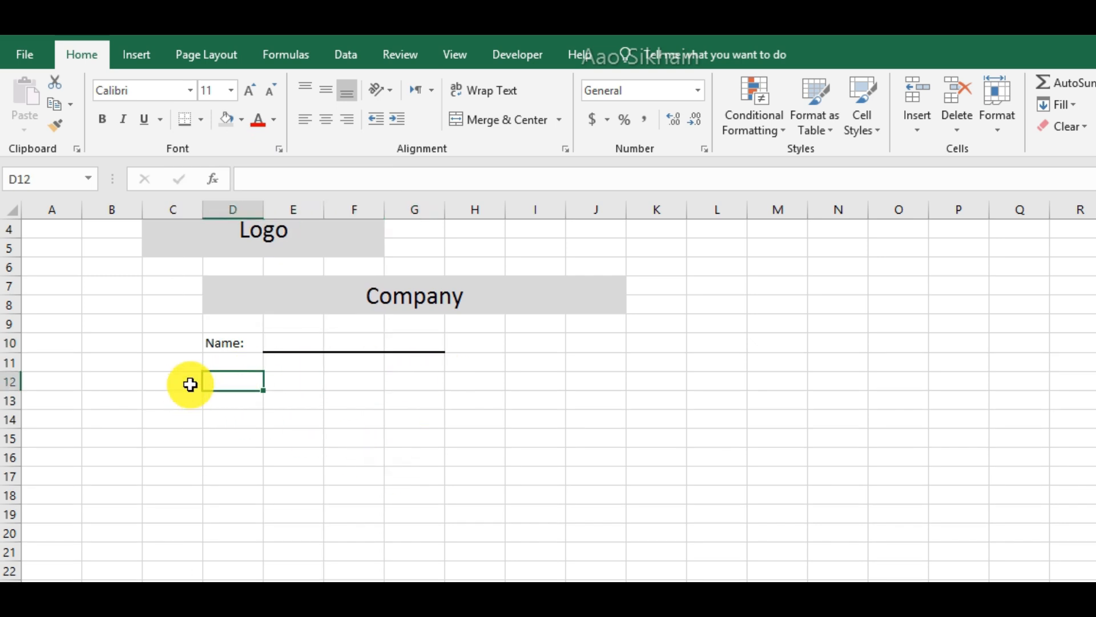
click(245, 383)
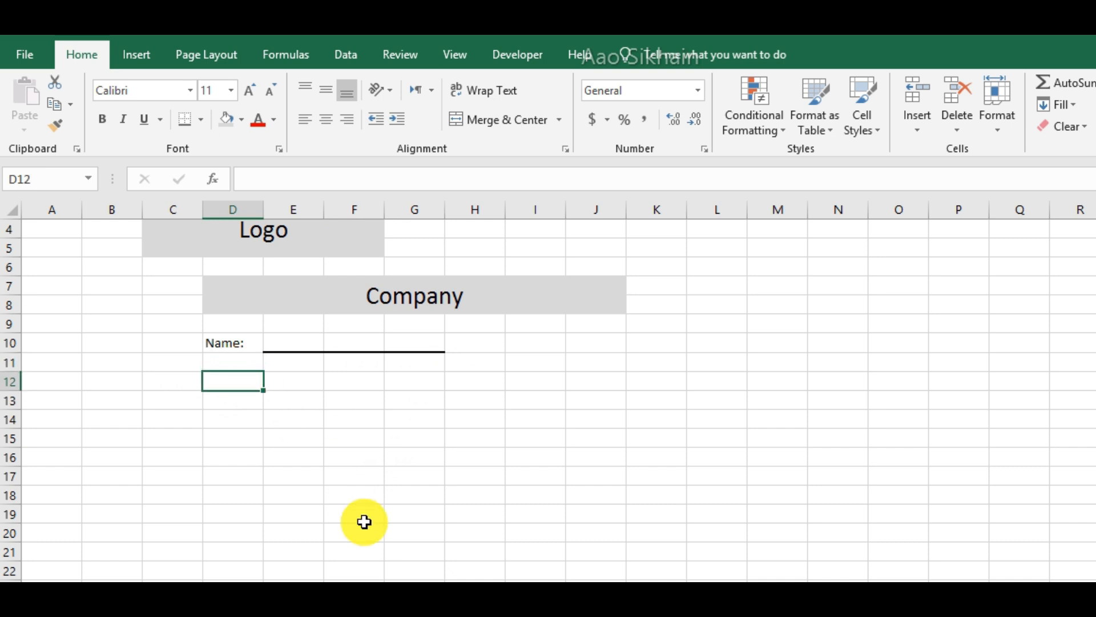
text(Address:)
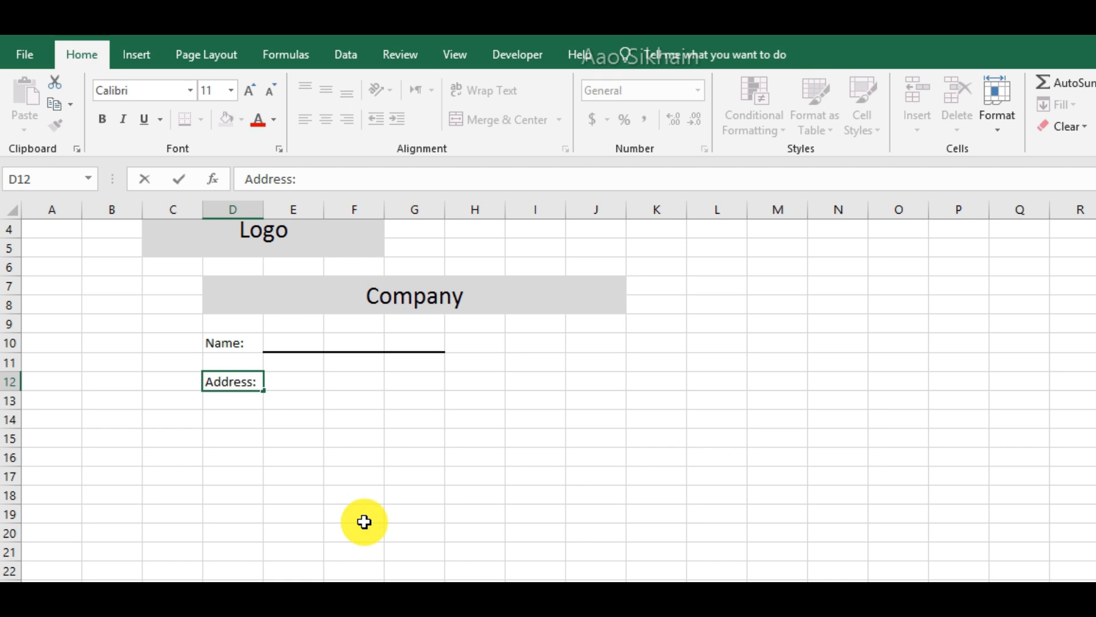
key(Return)
Add thick bottom borders to E12:J12 and E13:J13 as two fill-in lines for the address.
key(Up)
key(Right)
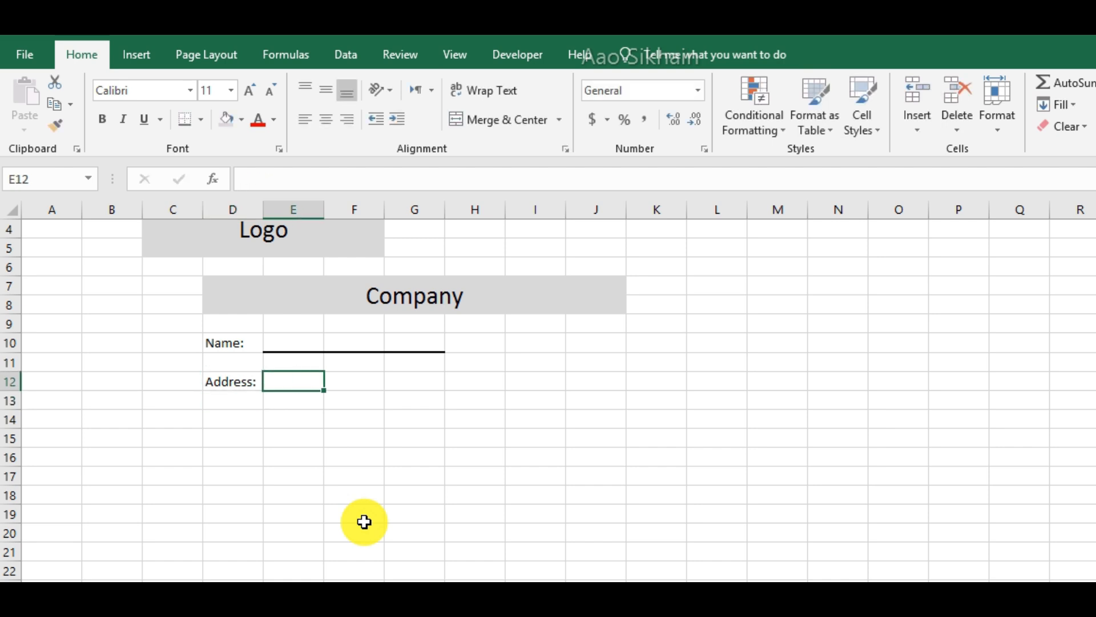
key(shift+Right)
key(shift+Right)
key(shift+Right)
key(shift+Right)
key(shift+Right)
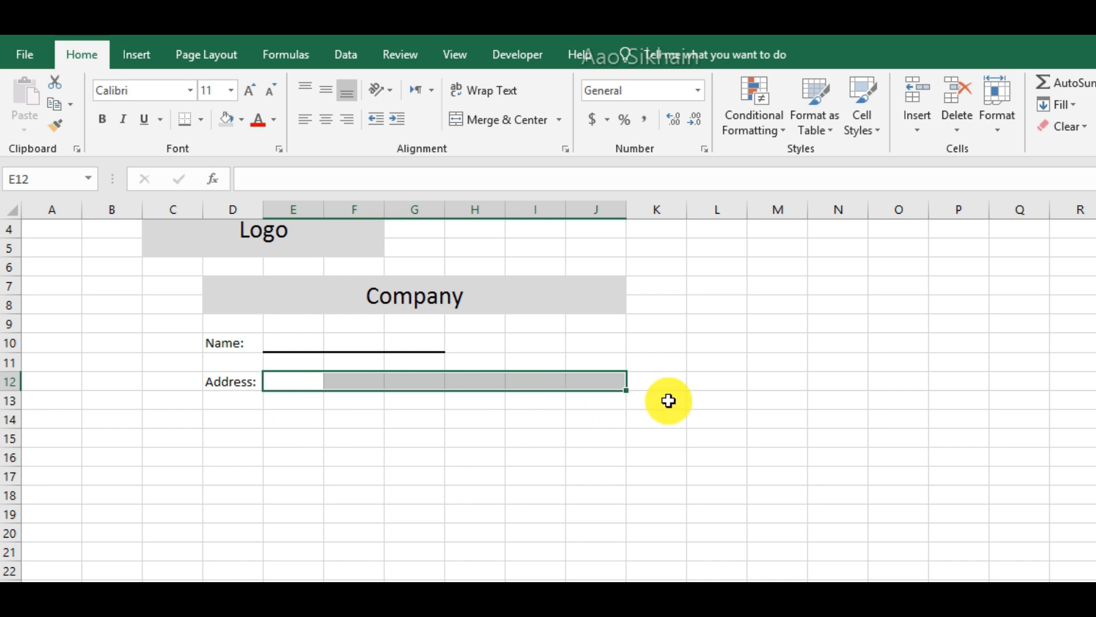
click(191, 130)
click(398, 572)
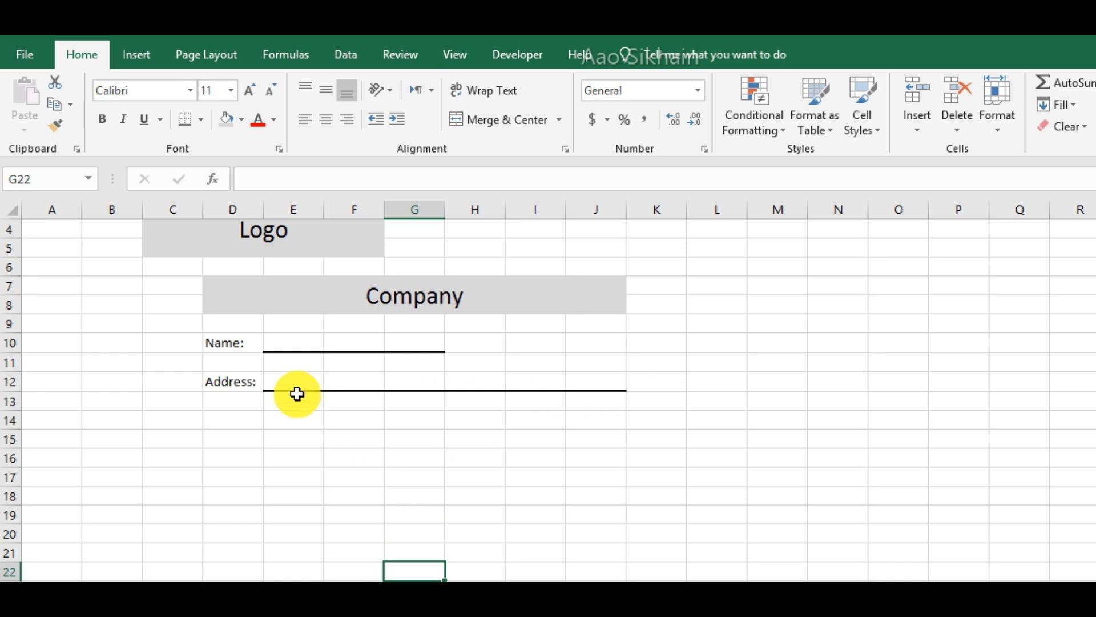
drag(294, 407, 612, 409)
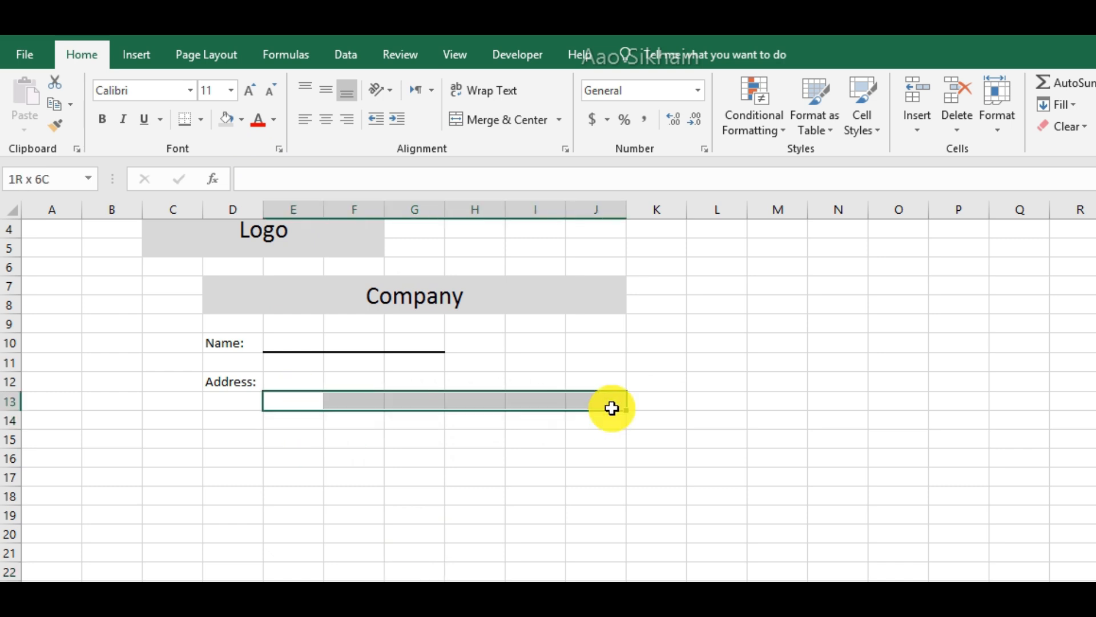
click(185, 119)
click(414, 440)
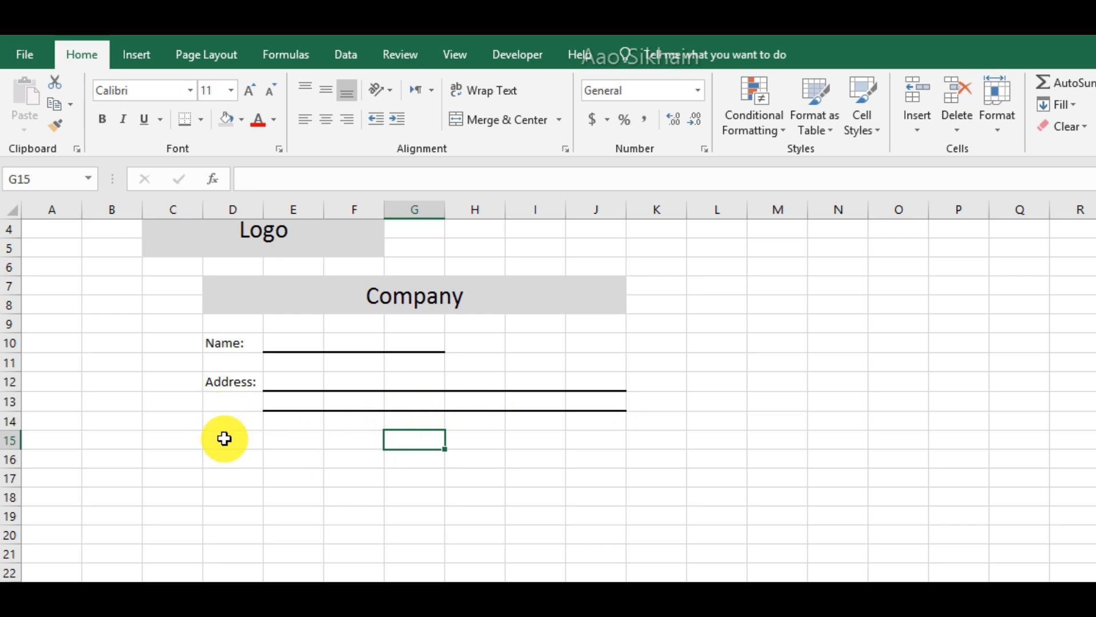
Enter "Contact no :" in D15 and add a thick bottom border to E15:G15 as its fill-in line.
click(236, 423)
click(233, 435)
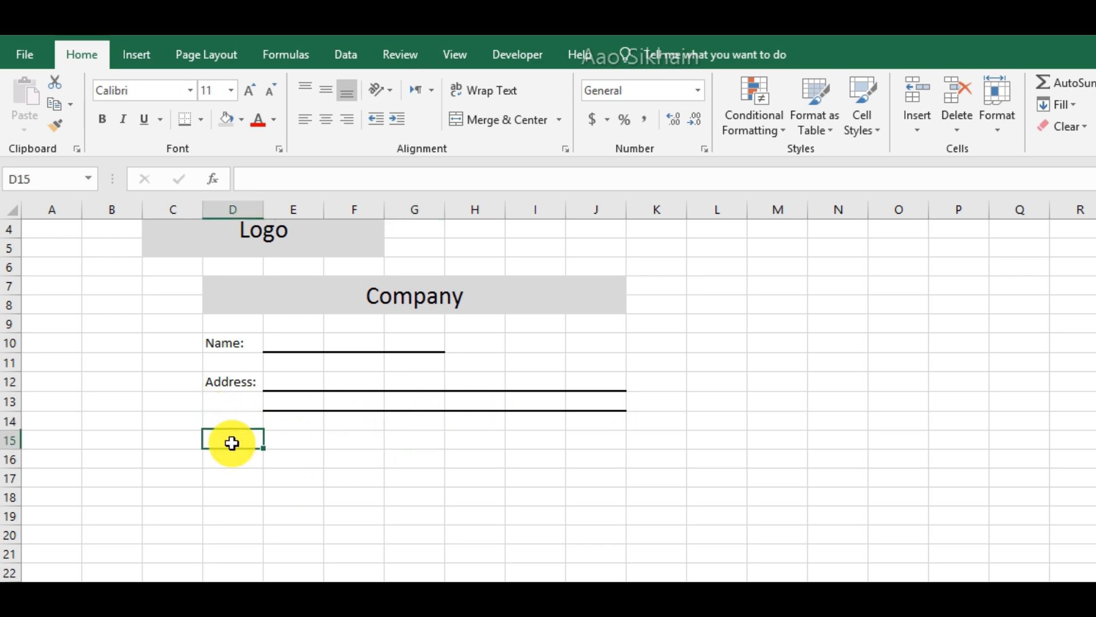
text(Contact no)
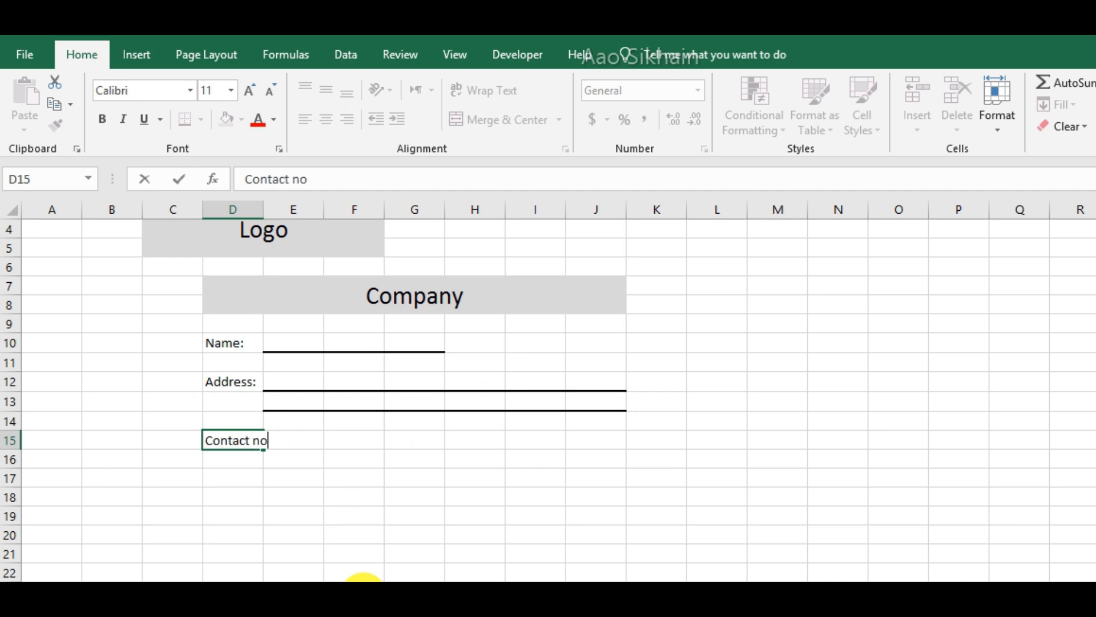
text(:)
key(Return)
drag(285, 440, 423, 440)
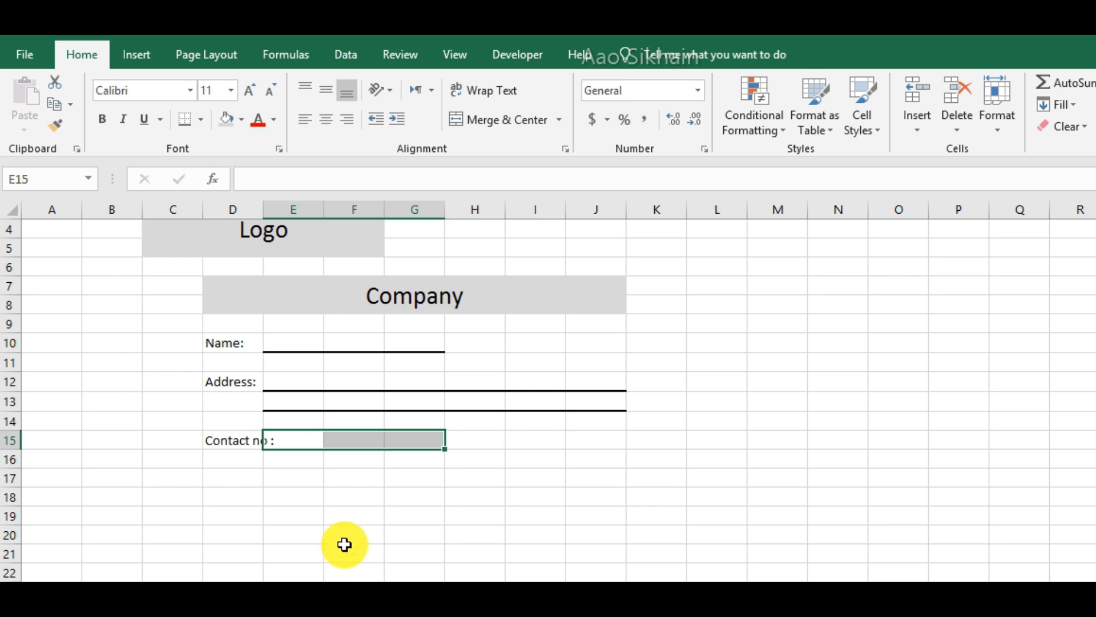
click(184, 120)
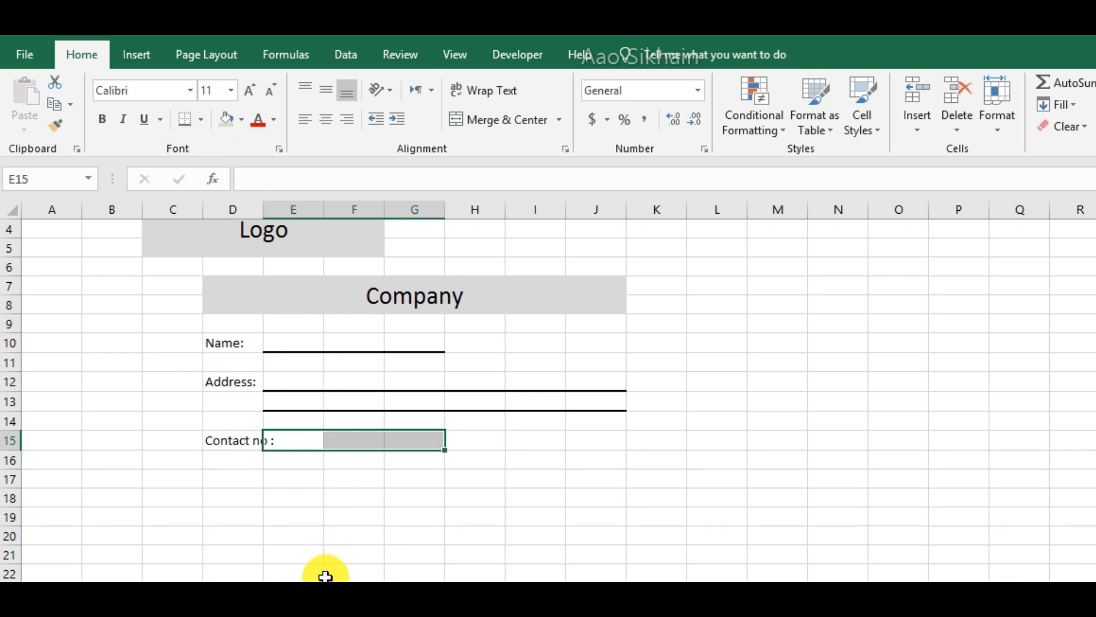
click(312, 515)
click(230, 456)
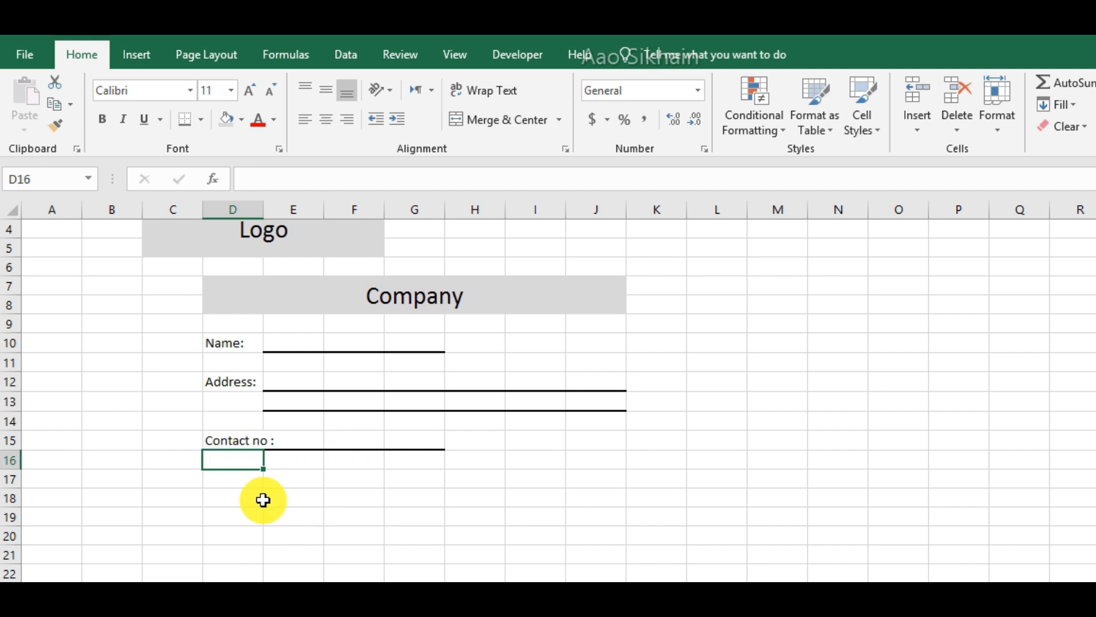
Enter the column heading "Sr" in cell C17, below the contact number field.
scroll(297, 508, down, 1)
scroll(350, 488, down, 1)
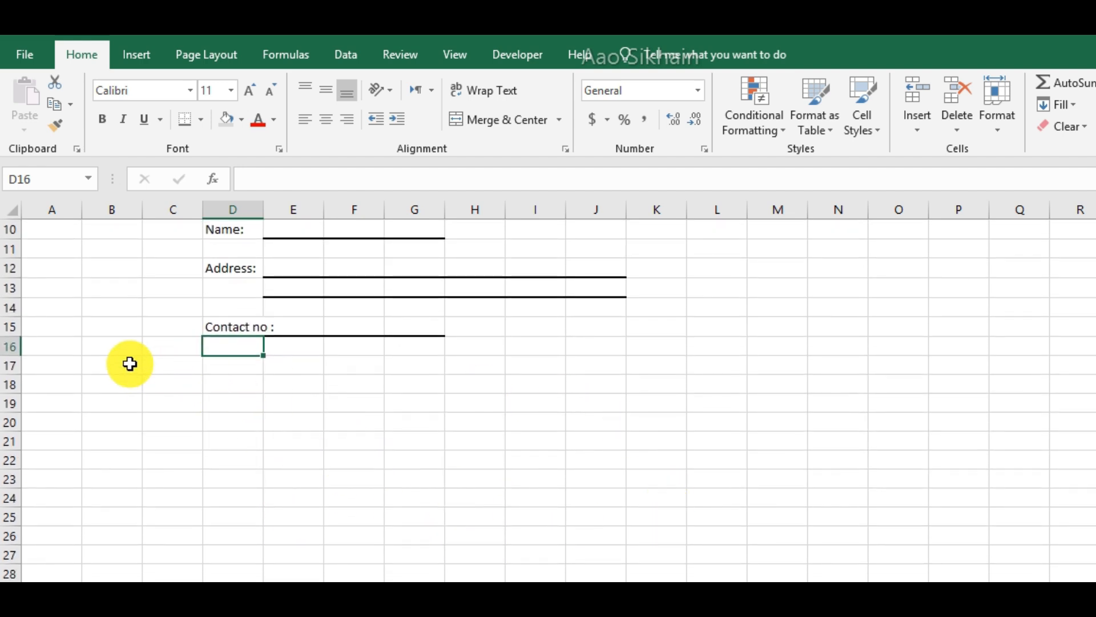
scroll(160, 389, up, 3)
scroll(165, 412, down, 2)
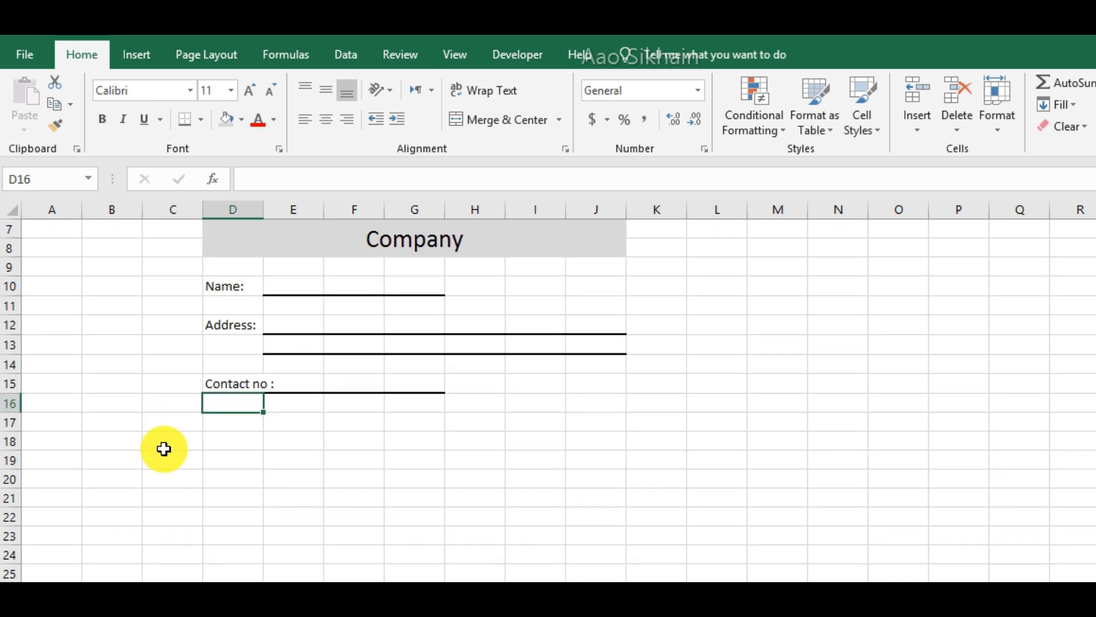
click(163, 423)
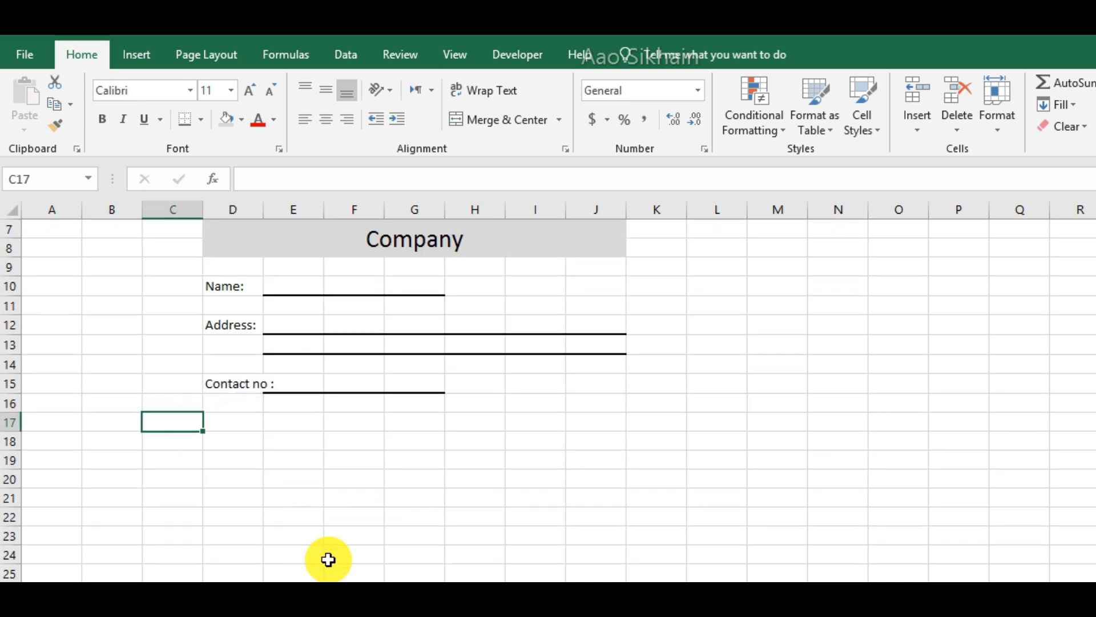
text(Sr)
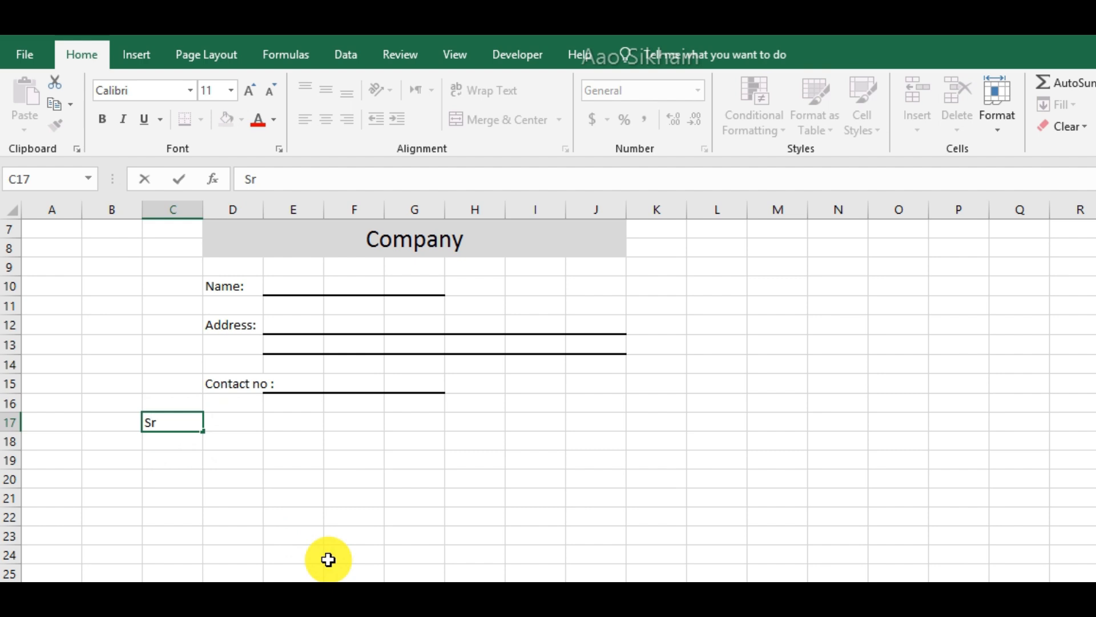
key(Tab)
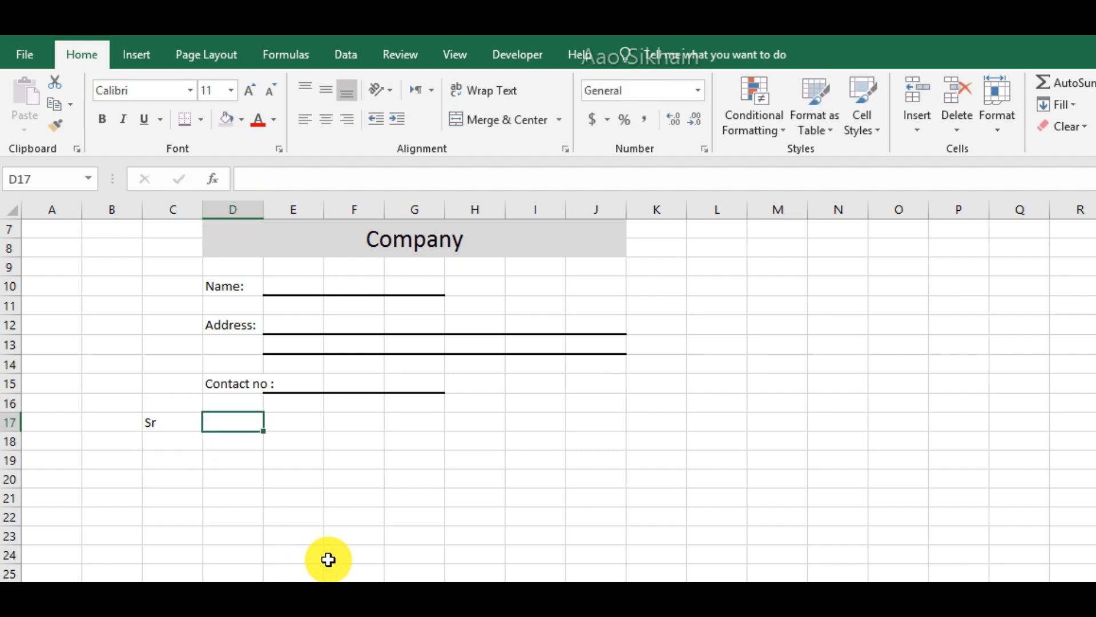
Merge and center D17:G17 and enter the heading "Description" in it.
key(shift+Right)
key(shift+Right)
key(shift+Right)
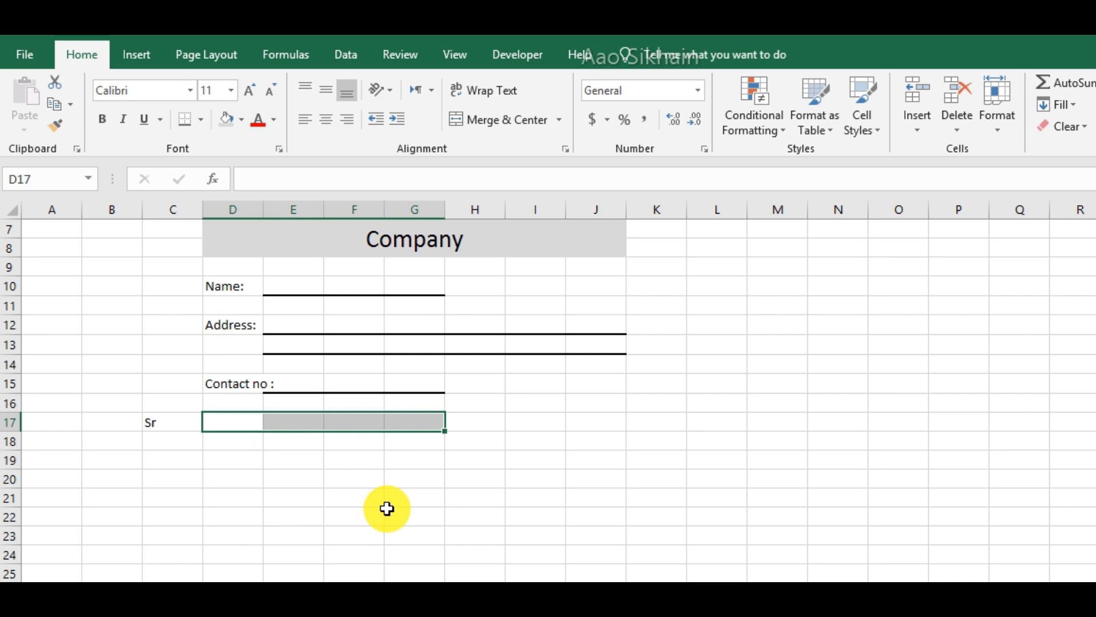
click(492, 130)
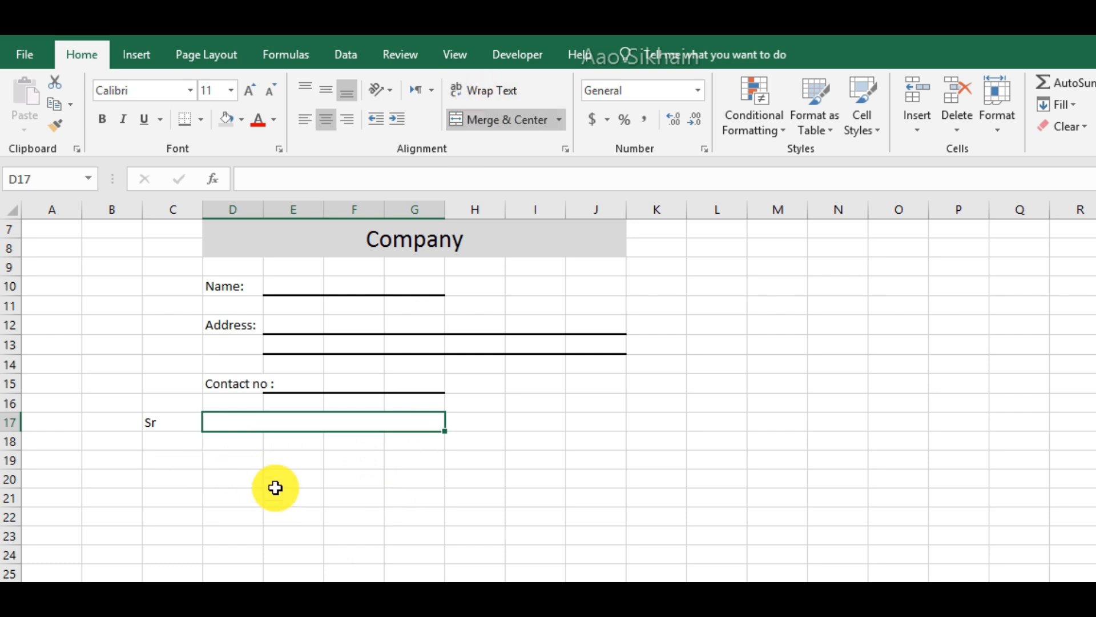
text(Description)
key(Return)
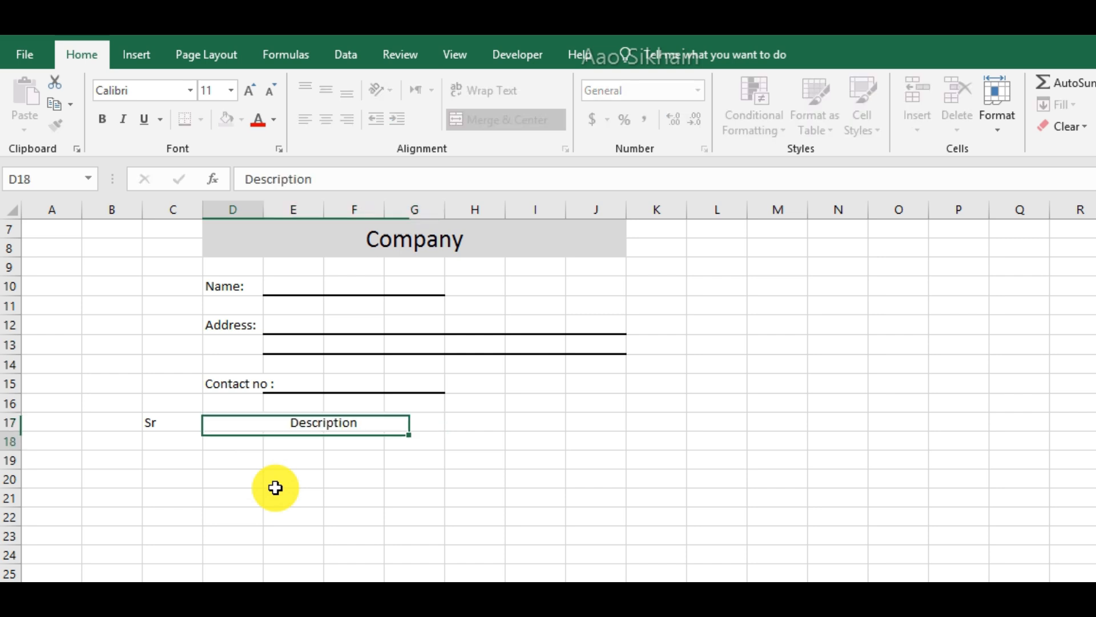
Apply all borders to the merged "Description" heading and to the "Sr" heading in C17.
click(361, 424)
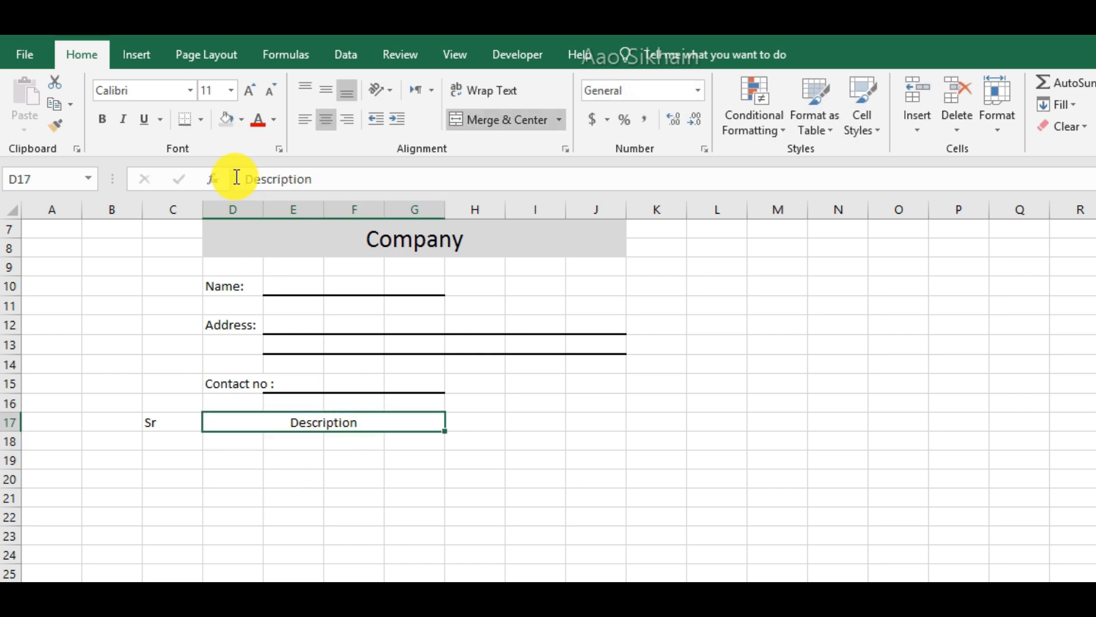
click(209, 124)
click(230, 296)
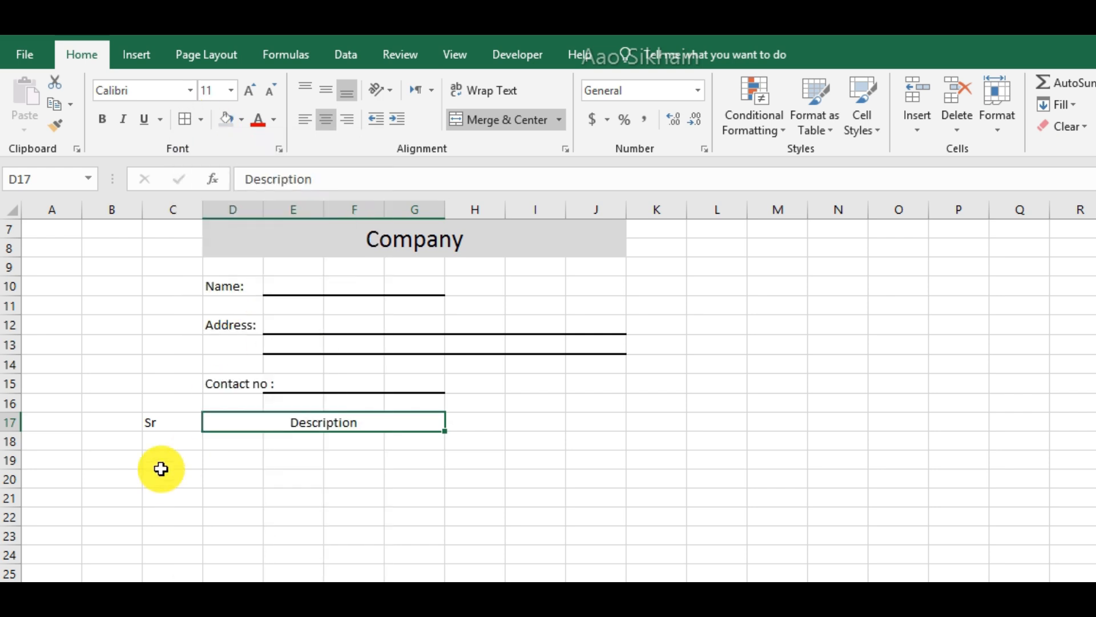
click(165, 420)
click(186, 119)
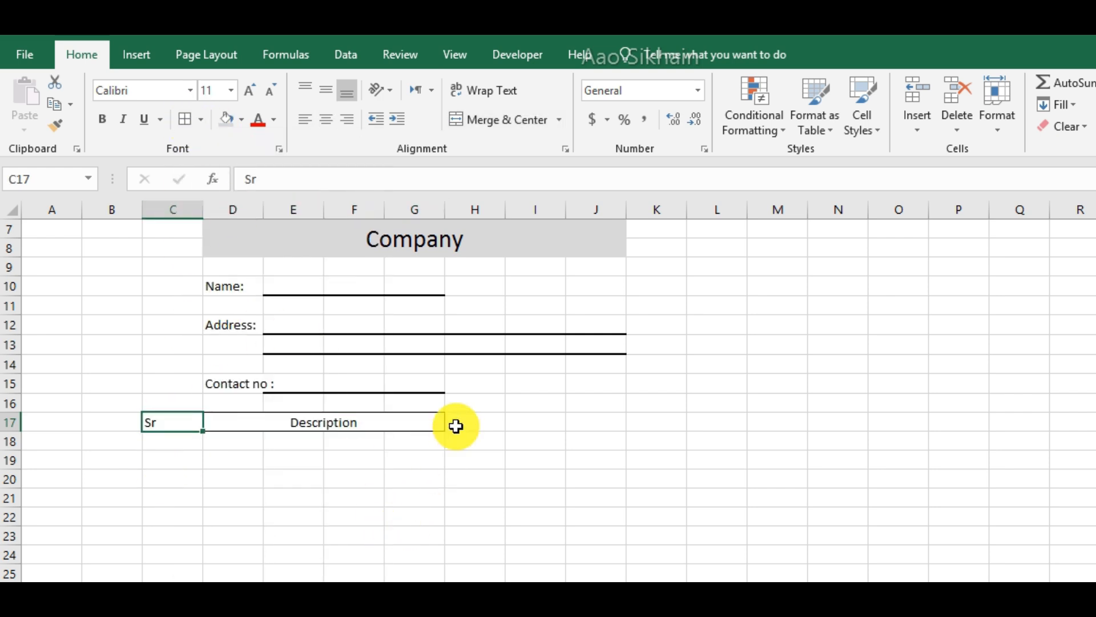
Enter the headings "Qty", "Unit Price" and "Amount" in cells H17, I17 and J17.
click(476, 418)
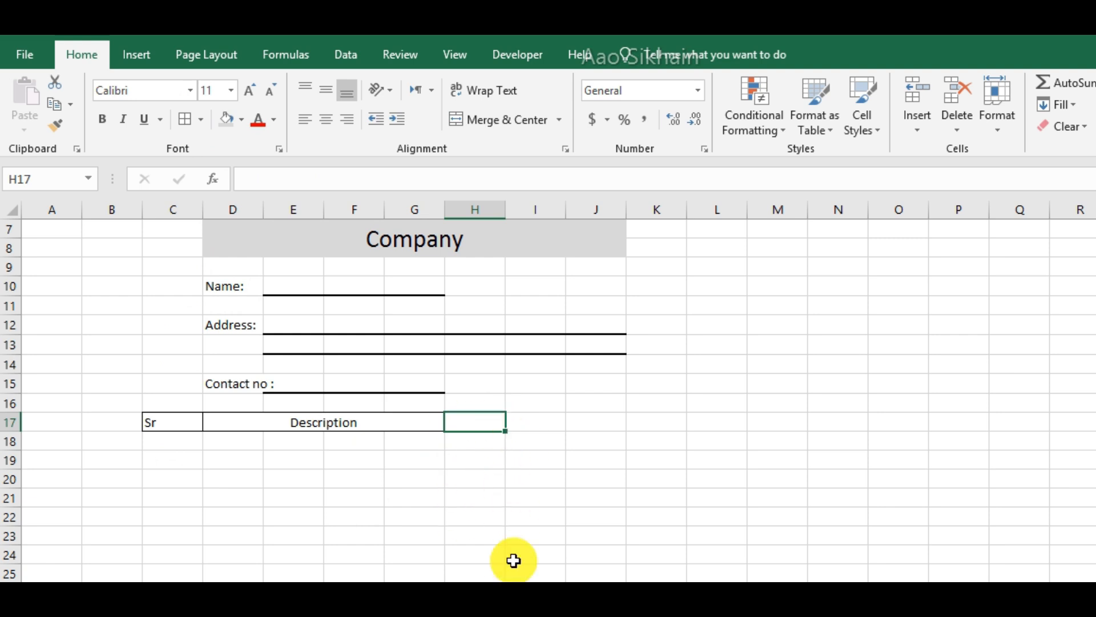
text(Qty)
key(Return)
key(Up)
key(Right)
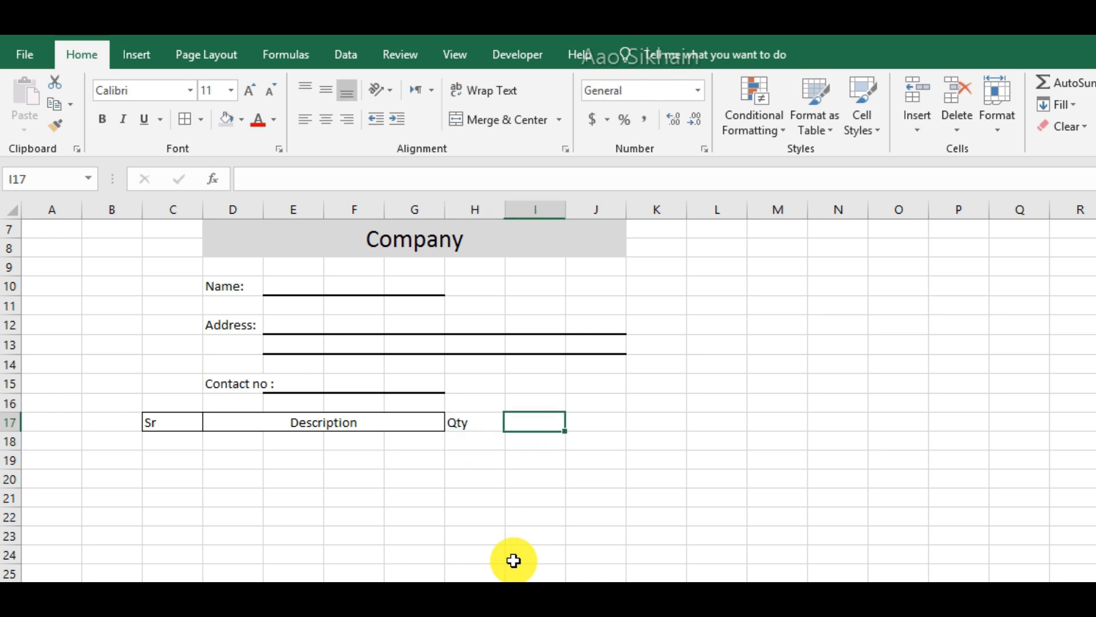
text(UNit)
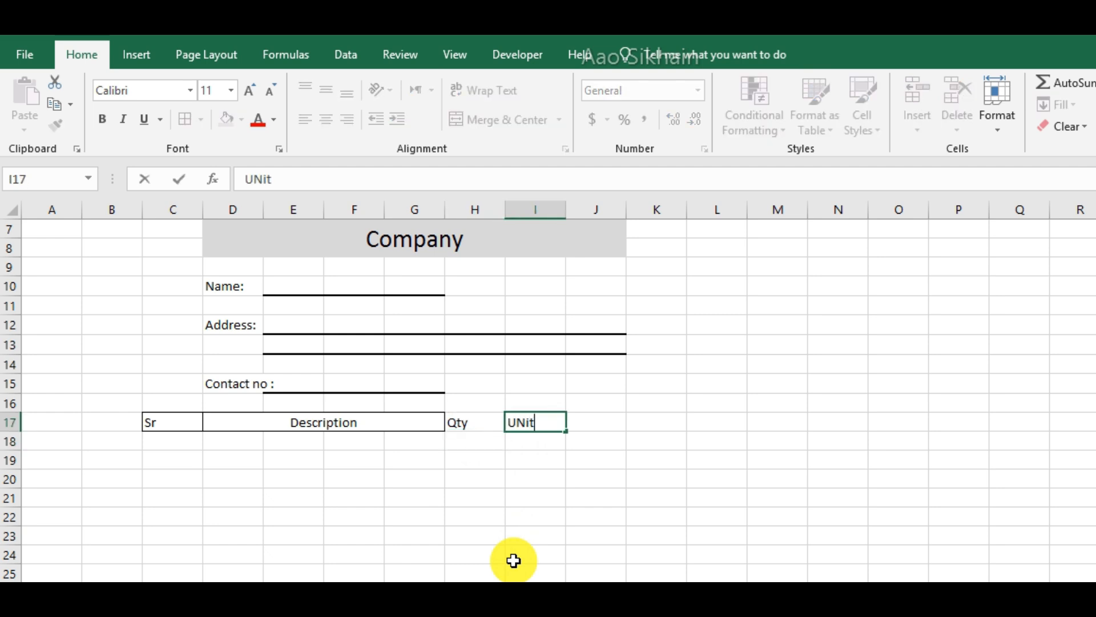
text(nit Price)
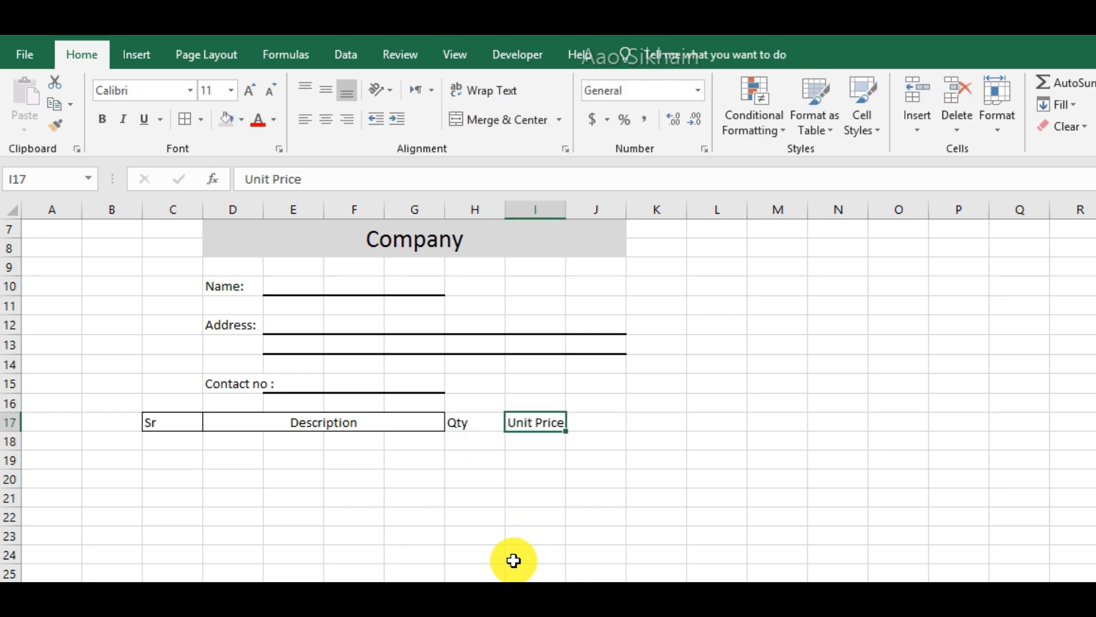
key(Tab)
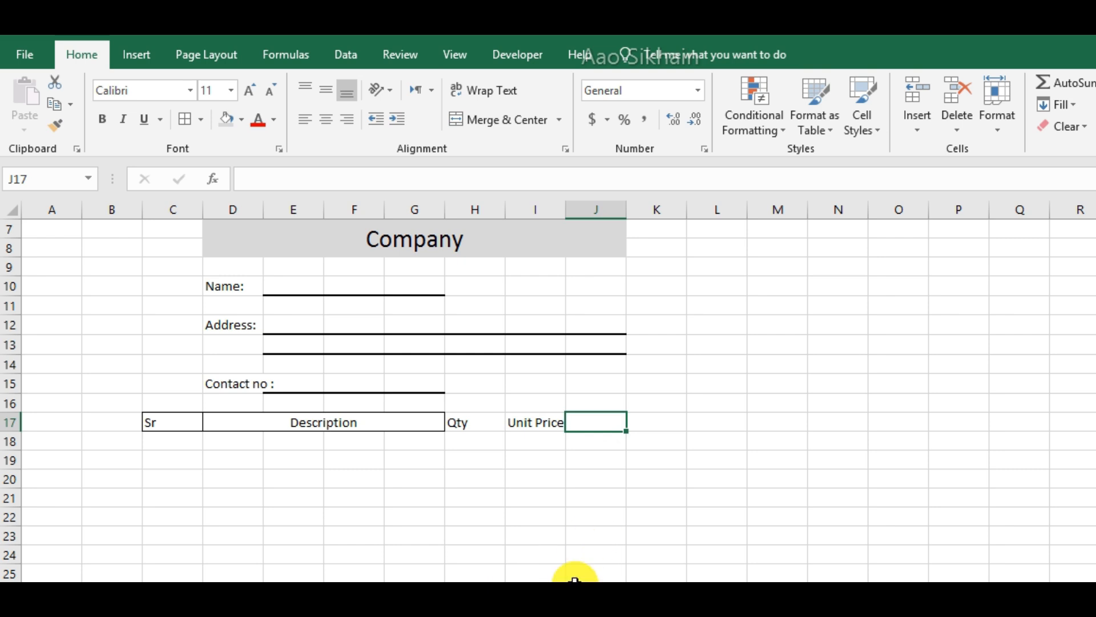
text(Amount)
key(Return)
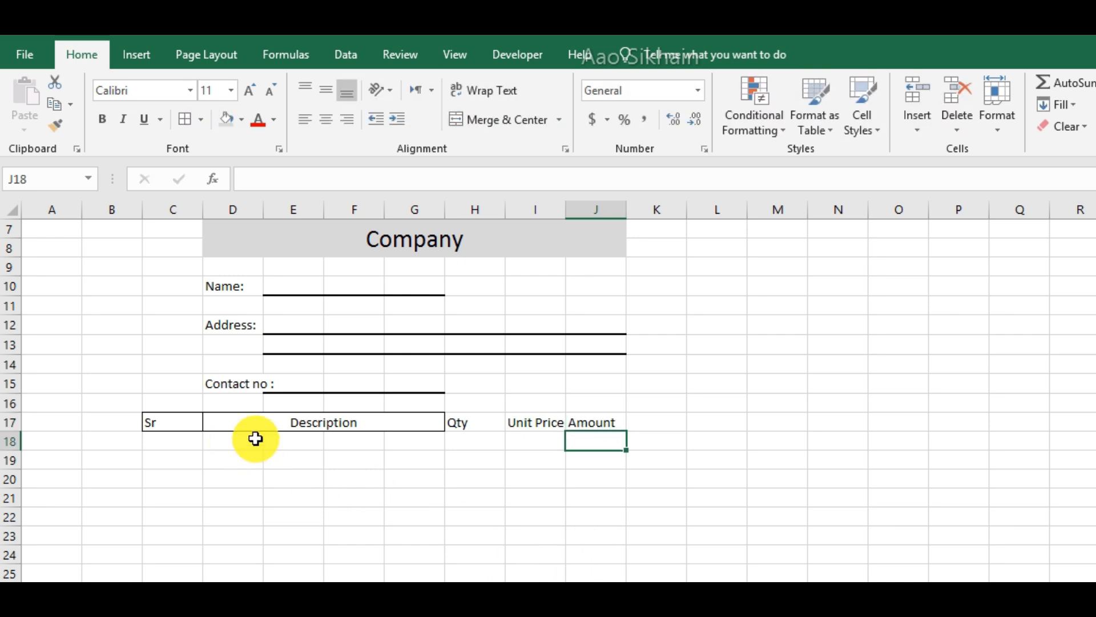
Apply all borders to the headings in H17:J17 and center their text.
drag(578, 421, 468, 422)
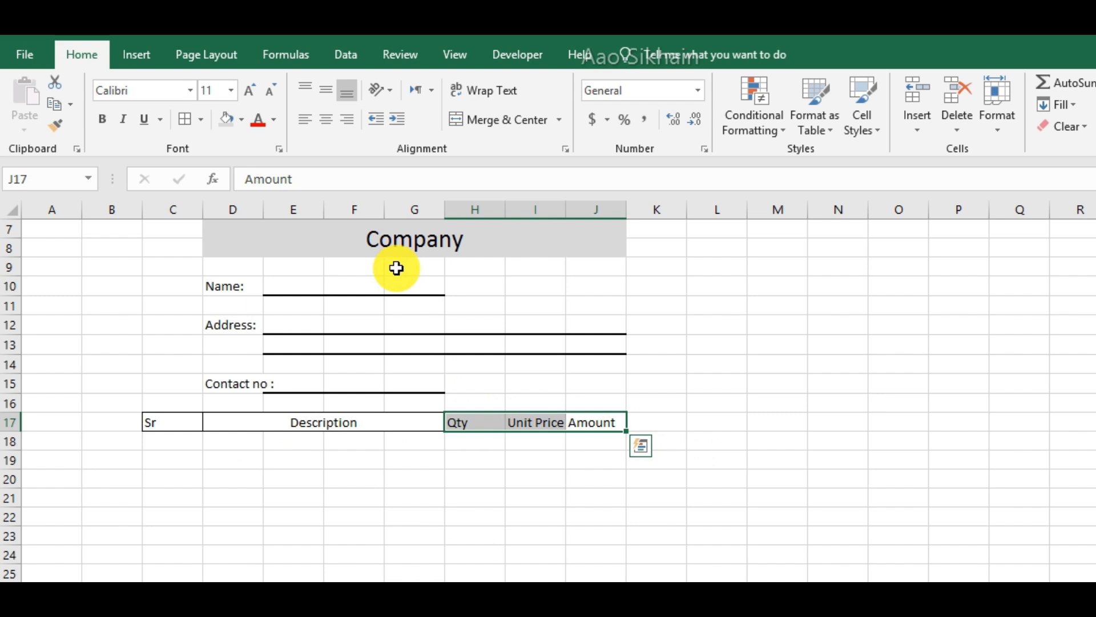
click(180, 117)
click(323, 118)
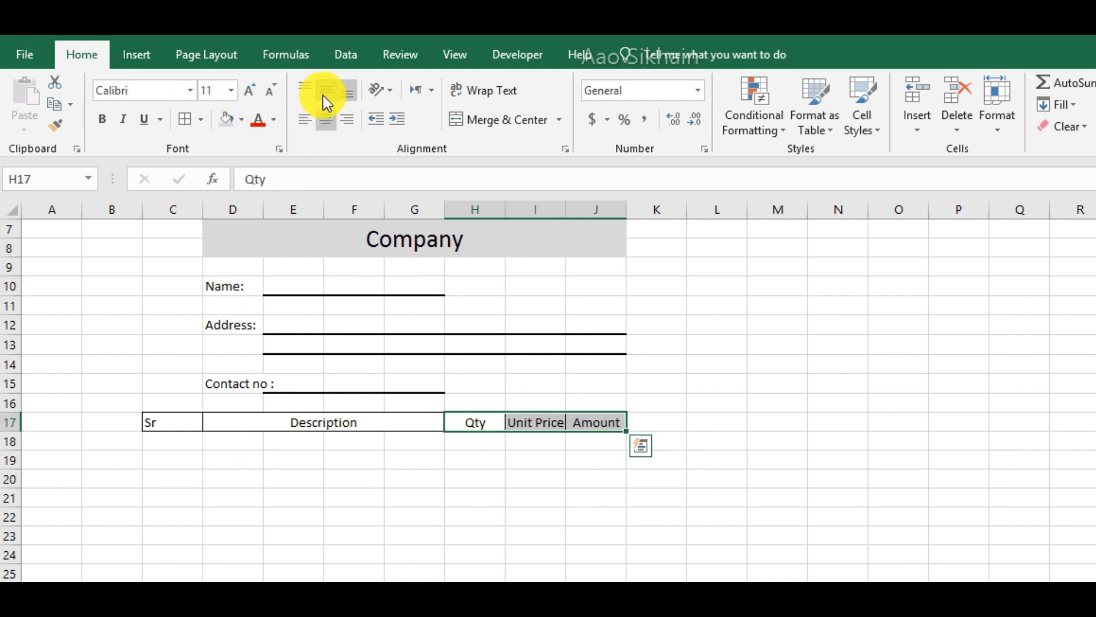
click(482, 495)
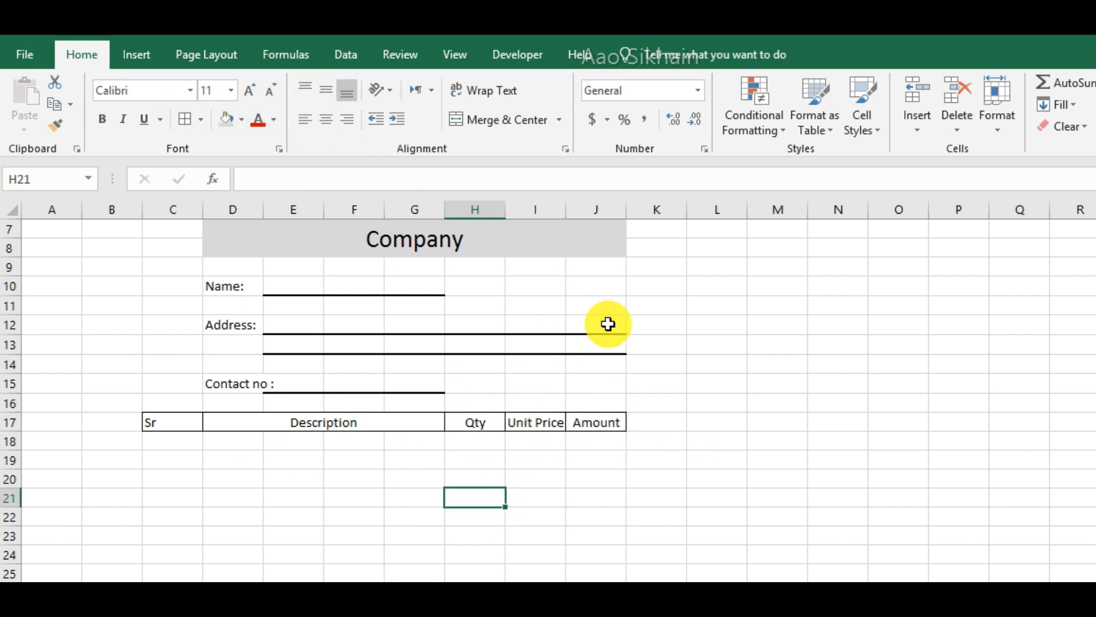
Widen columns H to J equally and apply all borders to C17:J23 to form the item table grid.
drag(599, 208, 518, 228)
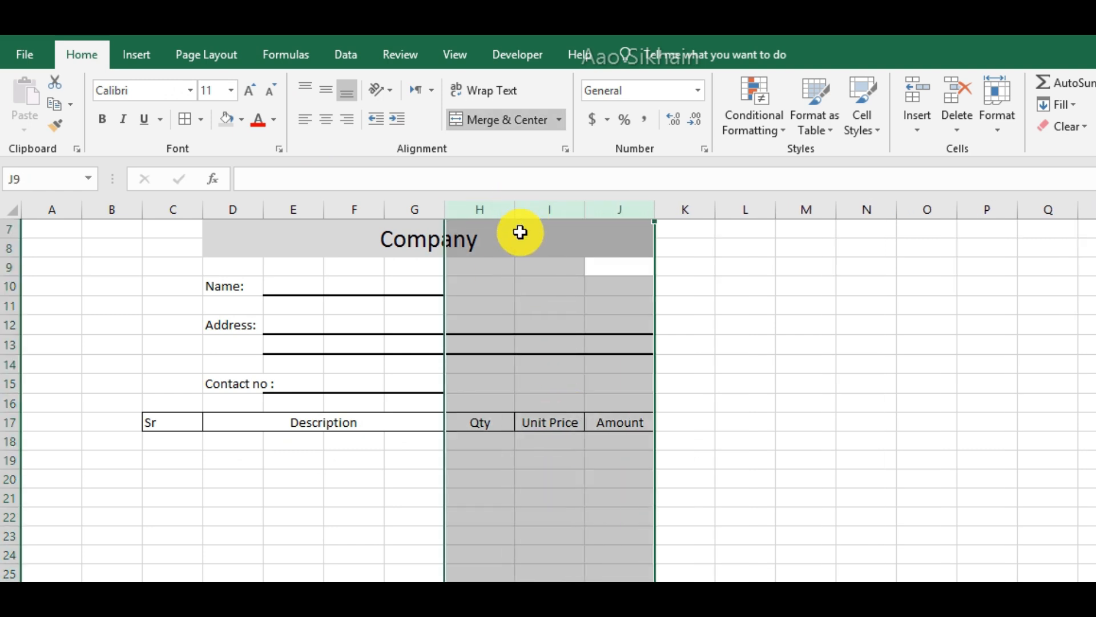
click(615, 460)
drag(172, 423, 628, 534)
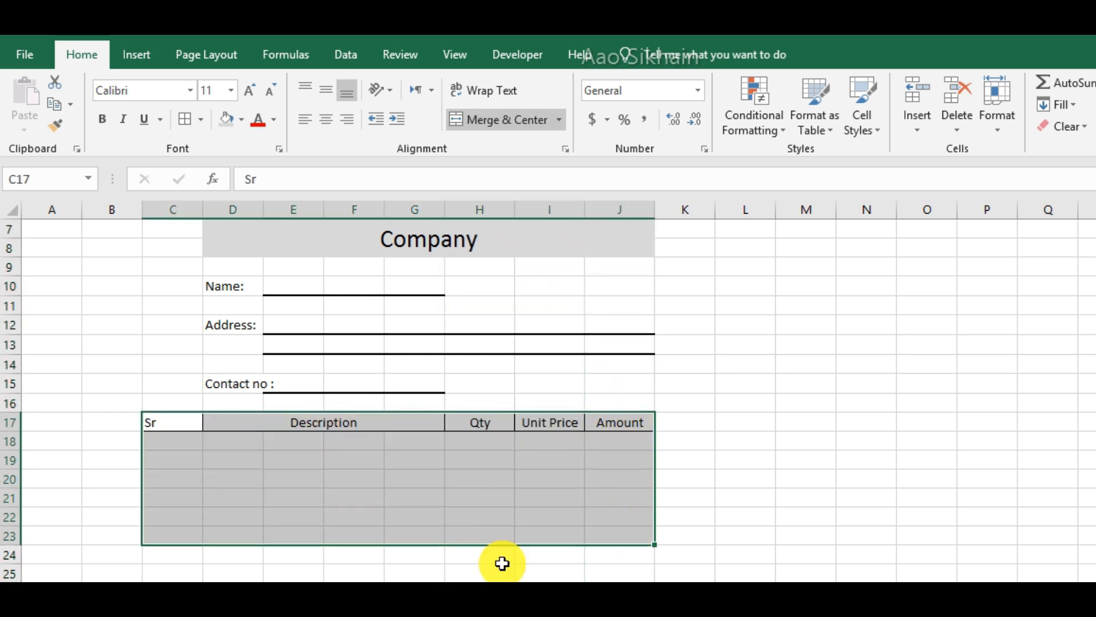
scroll(460, 505, down, 3)
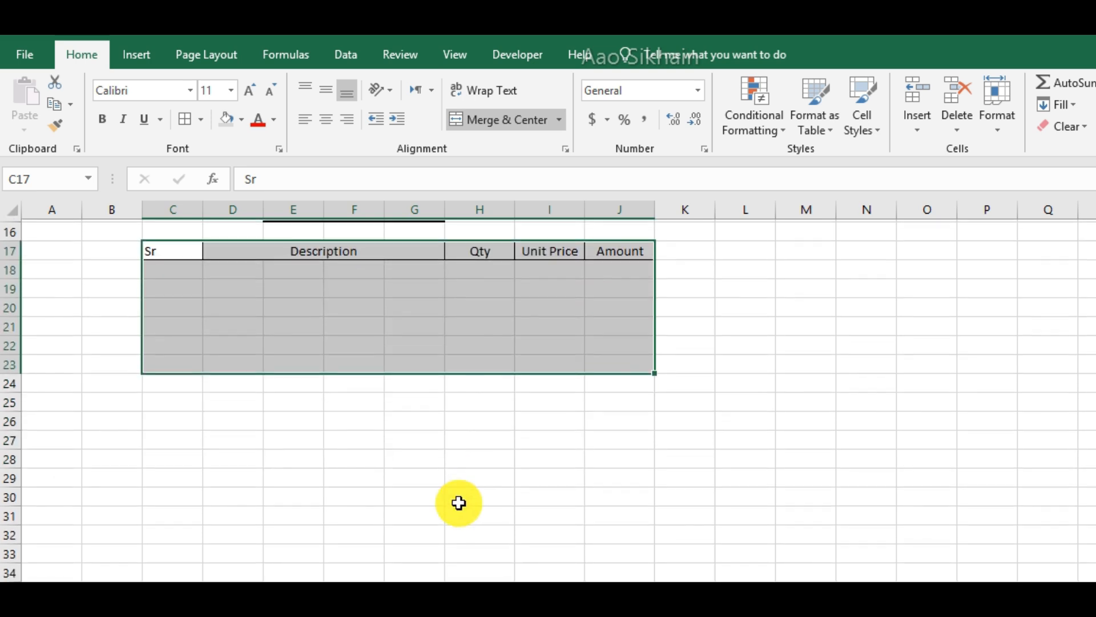
scroll(455, 357, up, 1)
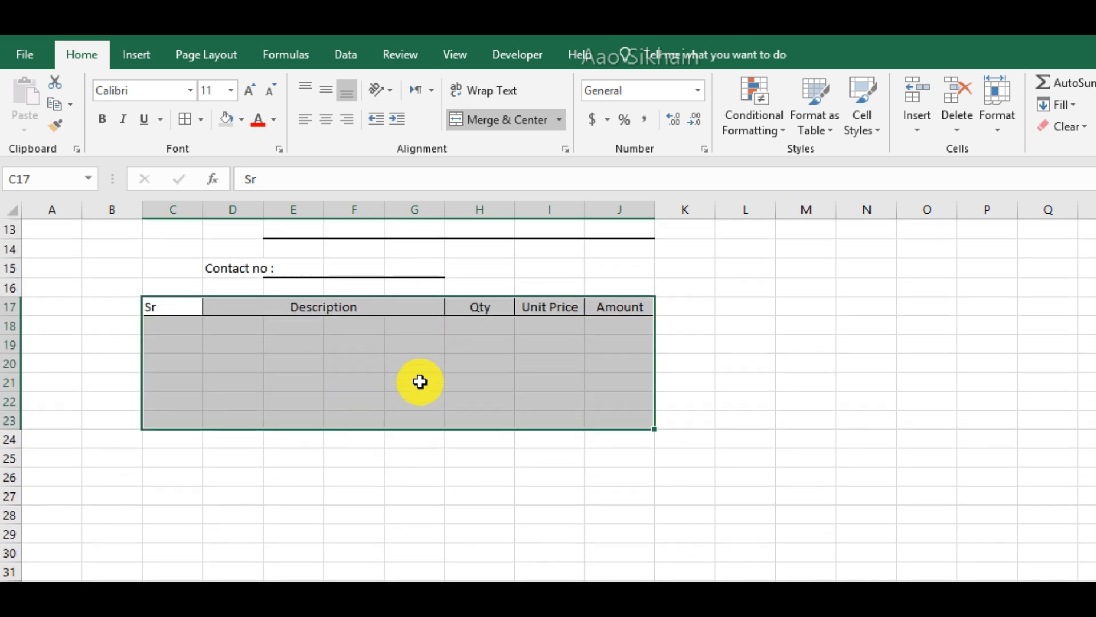
click(188, 122)
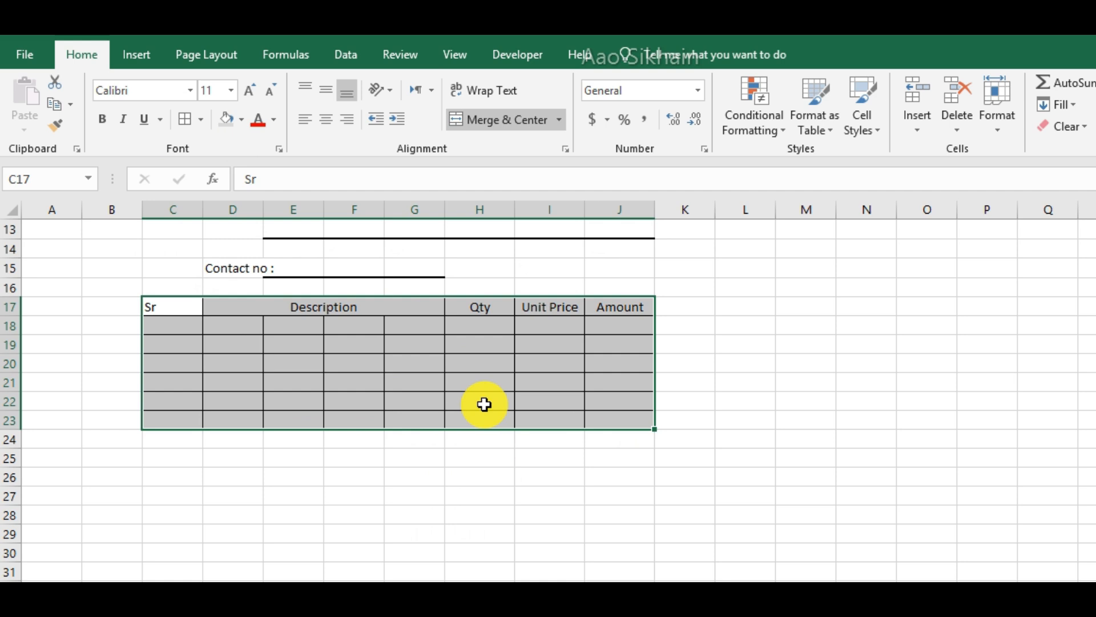
click(550, 534)
scroll(383, 421, up, 2)
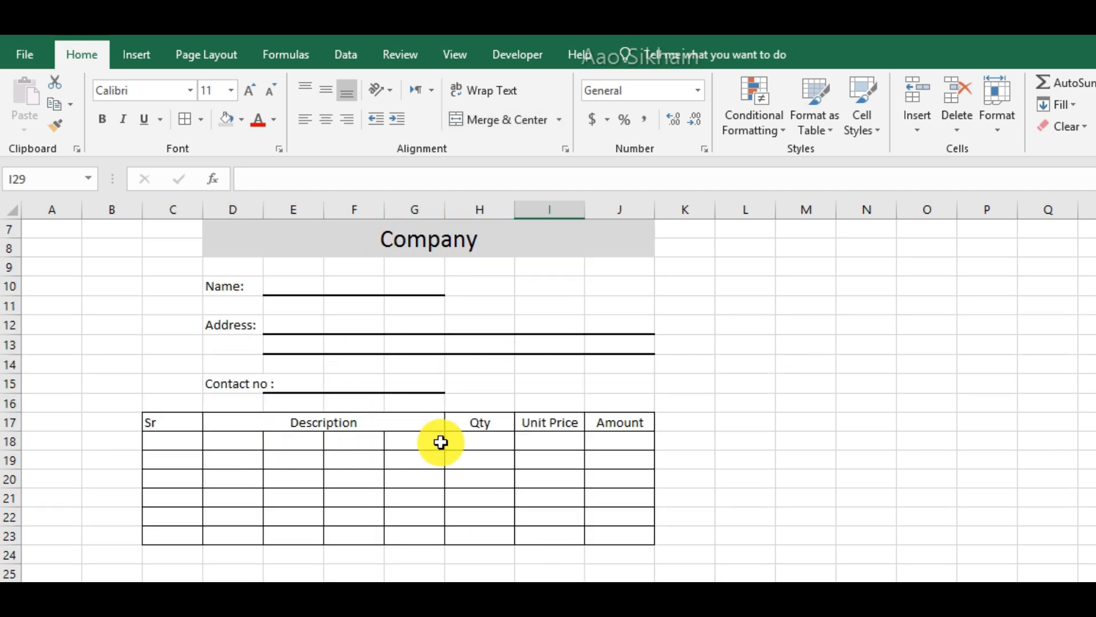
Merge and center D18:G18 as the first description cell under the heading.
drag(249, 443, 399, 445)
click(407, 498)
drag(242, 443, 402, 444)
click(503, 119)
click(545, 455)
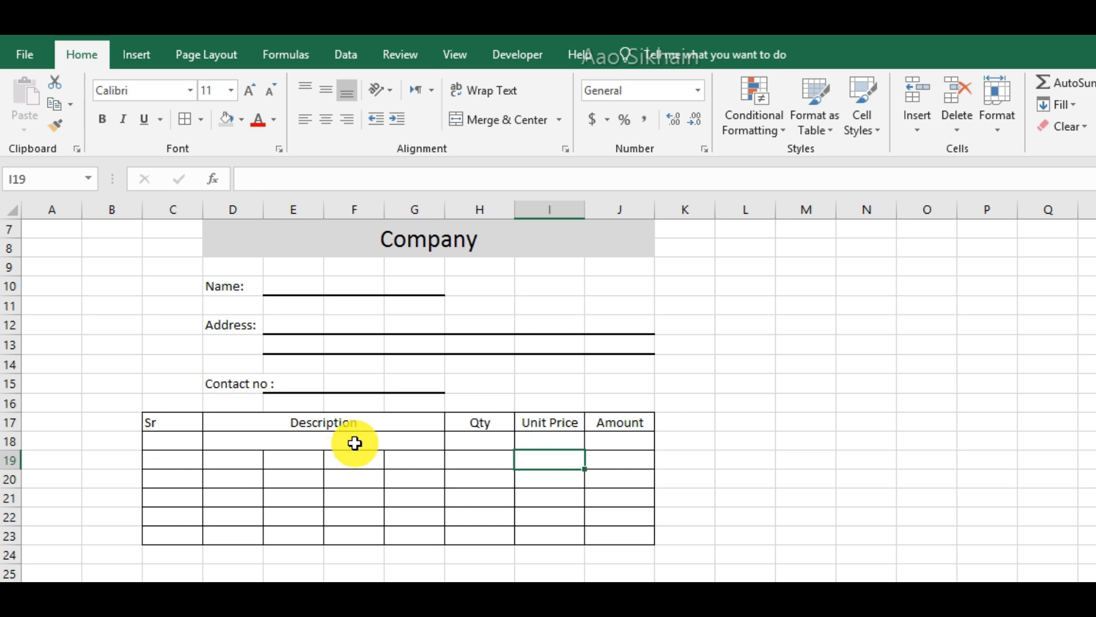
Copy the merged description cell D18:G18 and paste it over D19:G23 so each item row matches.
click(355, 444)
key(ctrl+c)
key(Down)
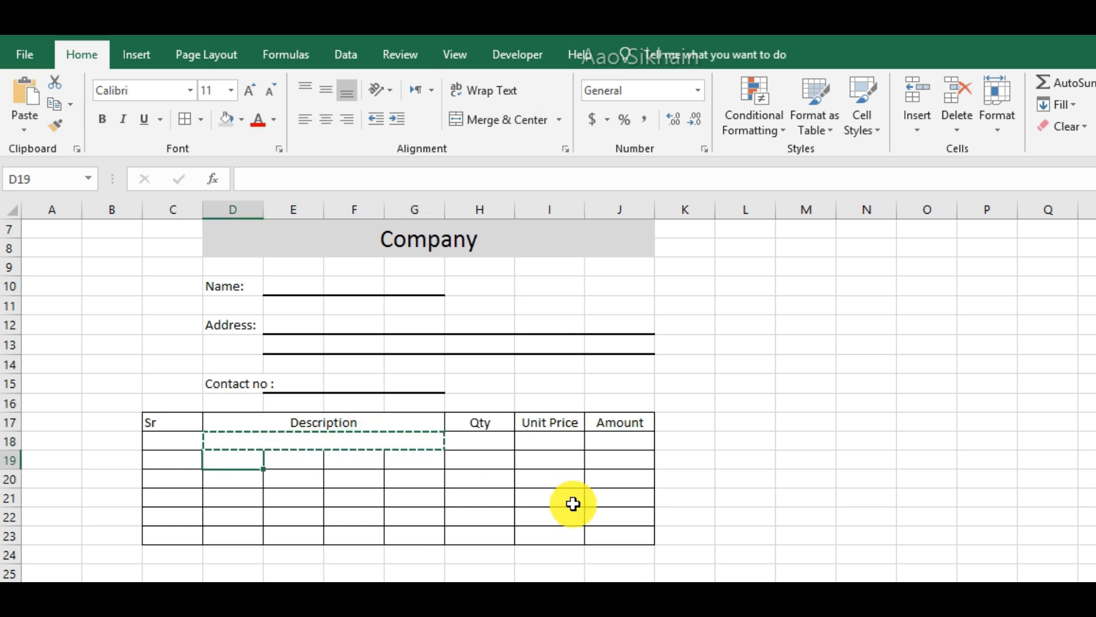
key(shift+Right)
key(shift+Right)
key(shift+Right)
key(shift+Down)
key(shift+Down)
key(shift+Down)
key(shift+Down)
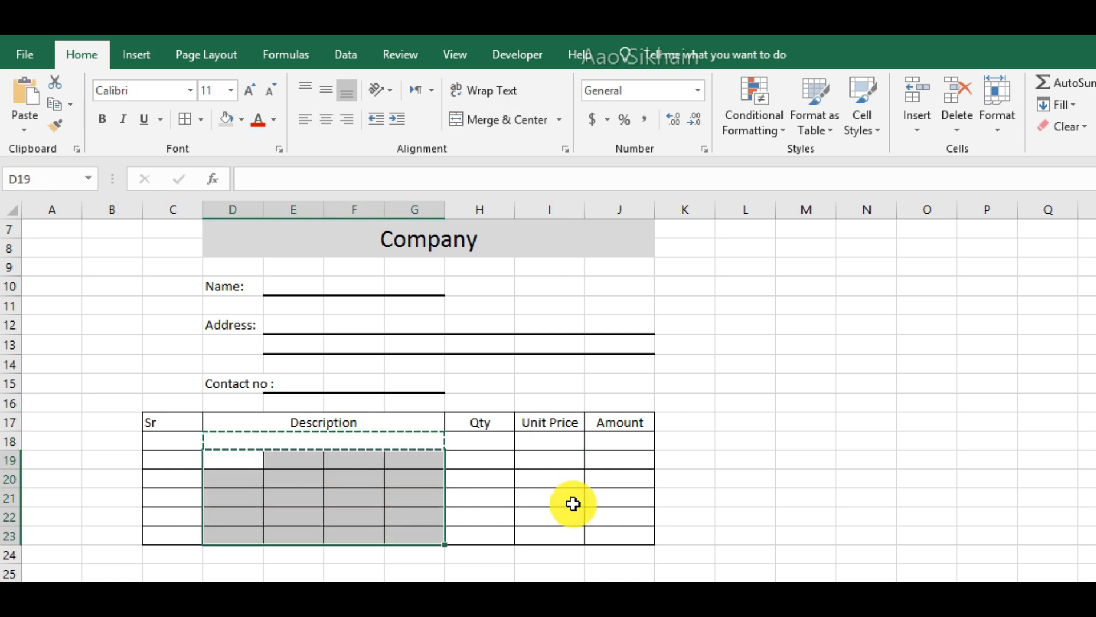
key(Return)
click(571, 502)
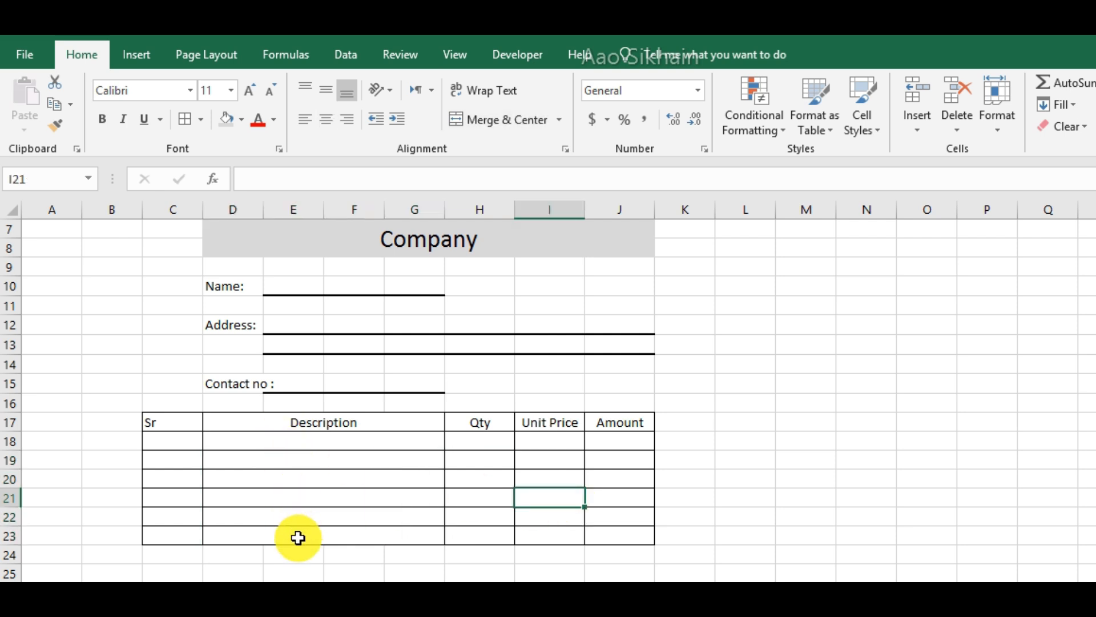
Center the text of the table's heading row C17:J17.
scroll(298, 538, down, 1)
drag(151, 359, 620, 367)
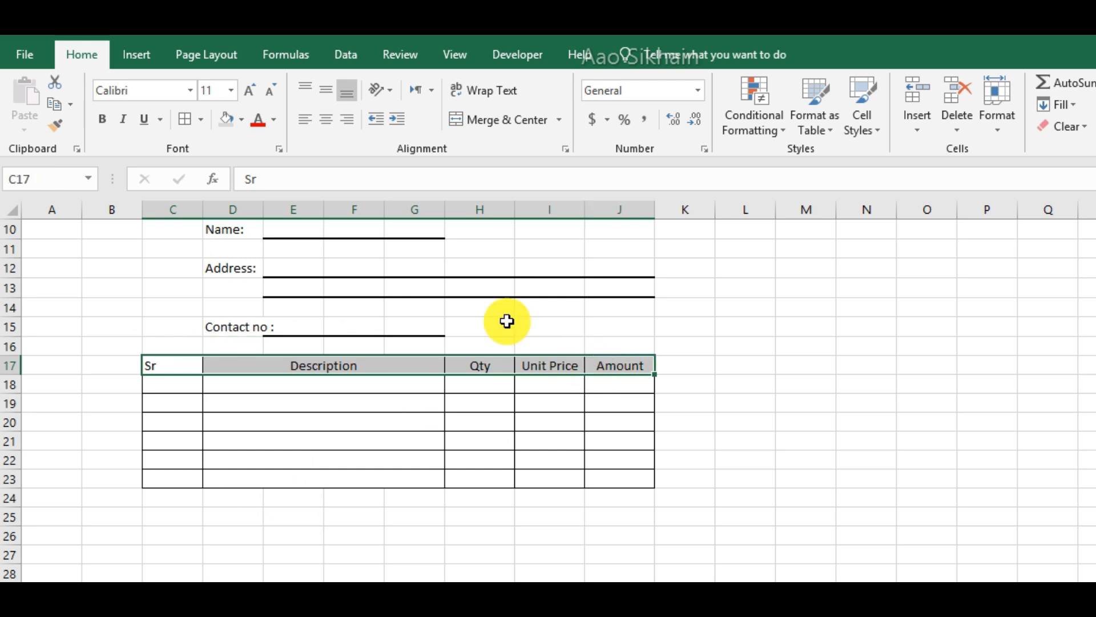
click(325, 118)
click(367, 425)
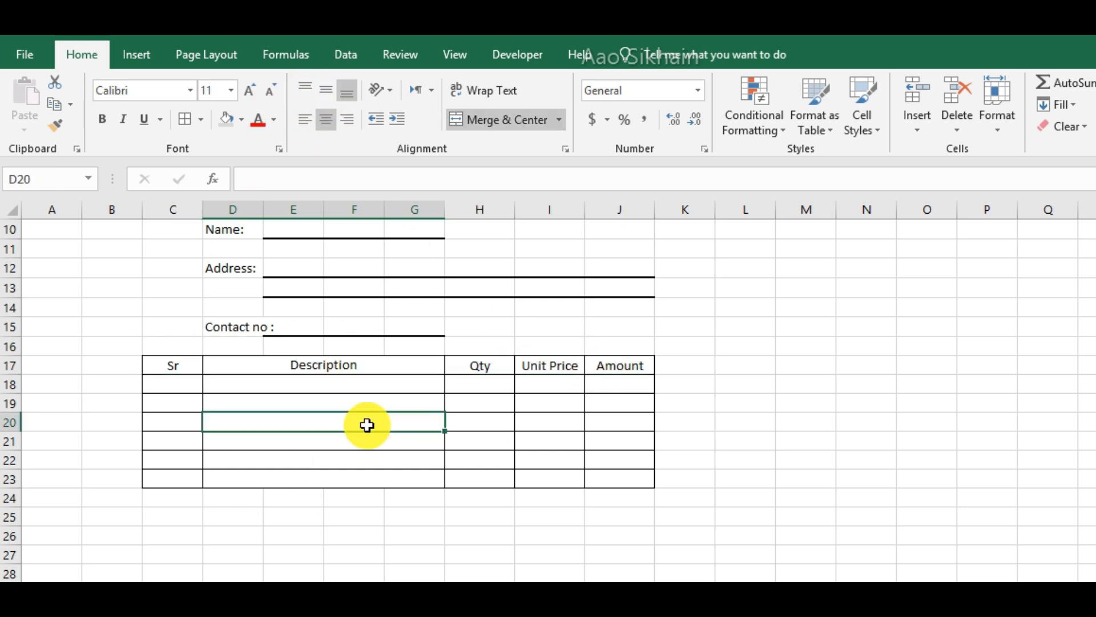
Enter the label "Amount" in cell H25, below the item table.
scroll(391, 428, down, 1)
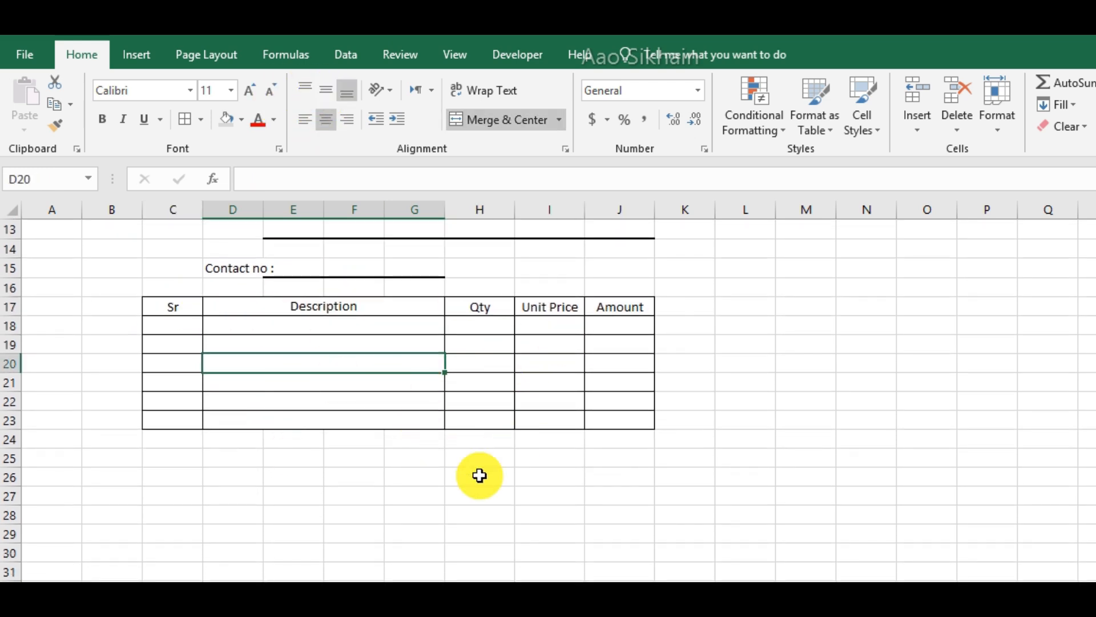
drag(483, 474, 533, 474)
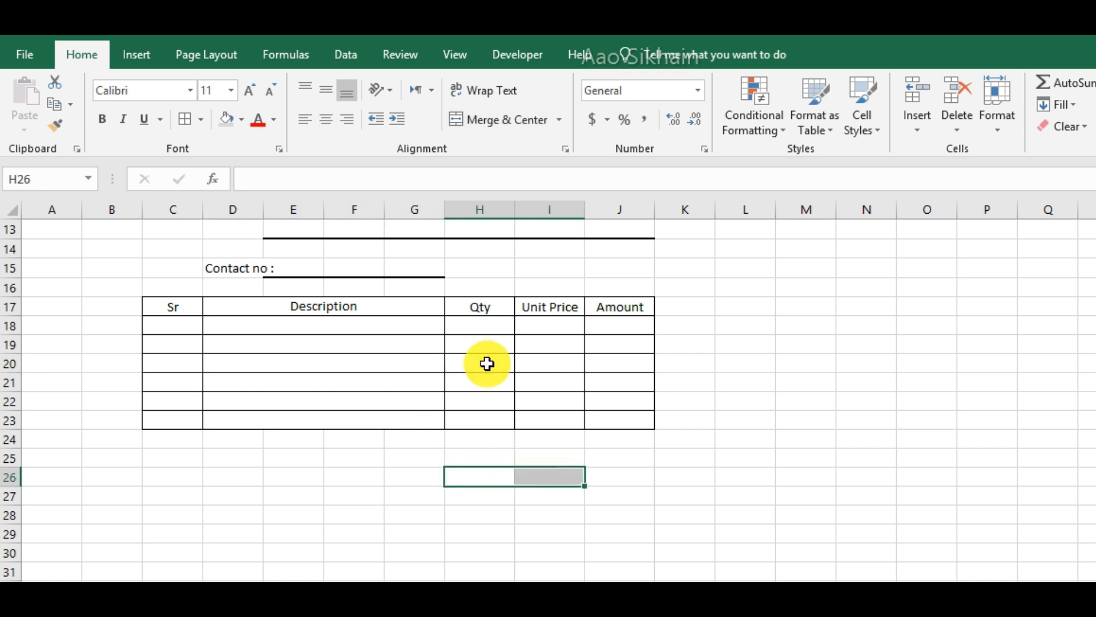
click(495, 444)
click(503, 461)
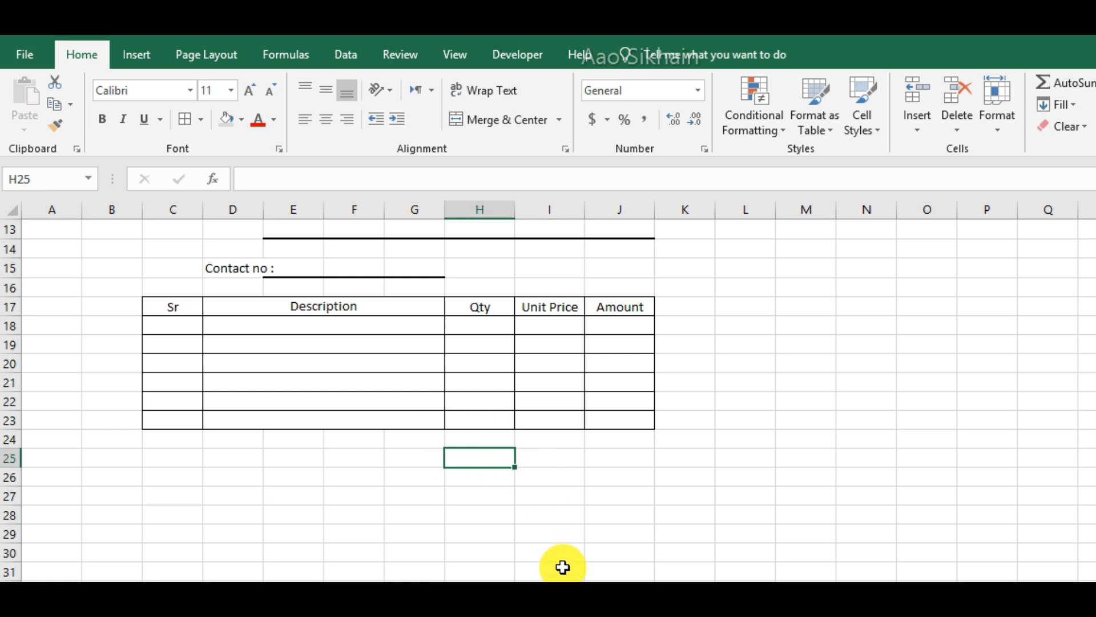
text(Amount)
key(Return)
Apply a thick bottom border to cell J25 on the Amount row.
key(Right)
key(Up)
key(Right)
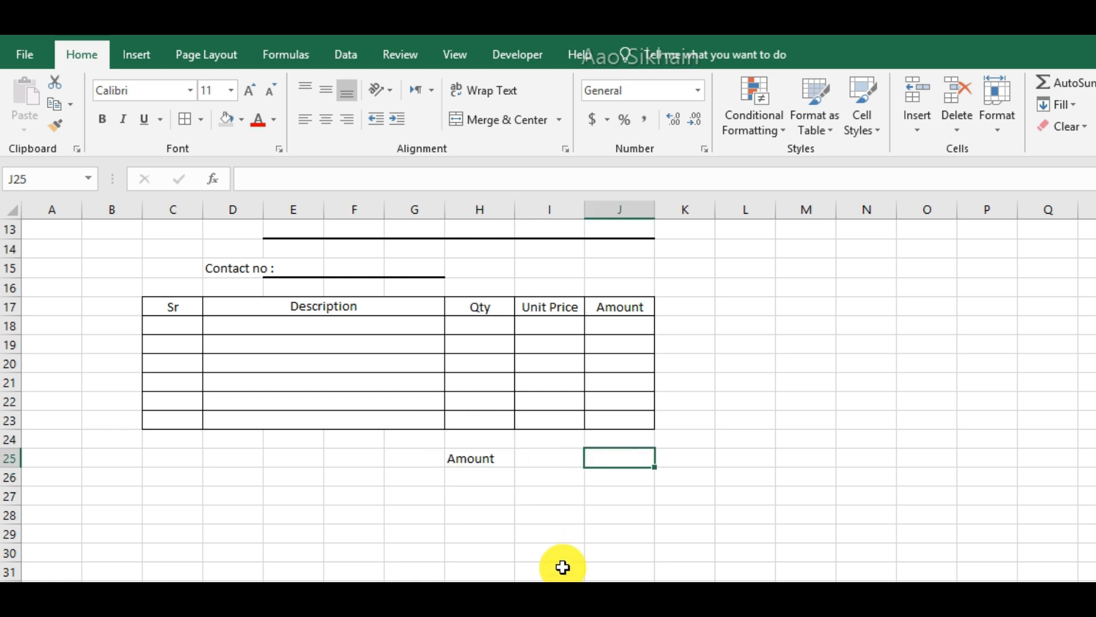
click(201, 121)
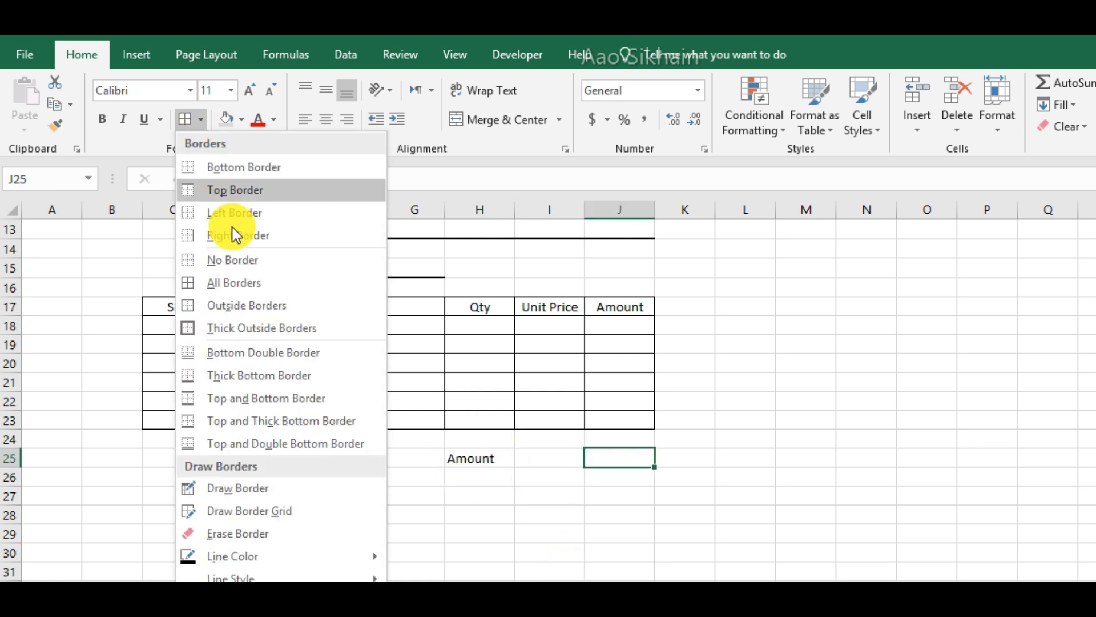
click(293, 376)
key(Down)
key(Down)
key(Down)
Try to merge and center the Amount label across H25:I25.
drag(463, 458, 499, 455)
click(491, 120)
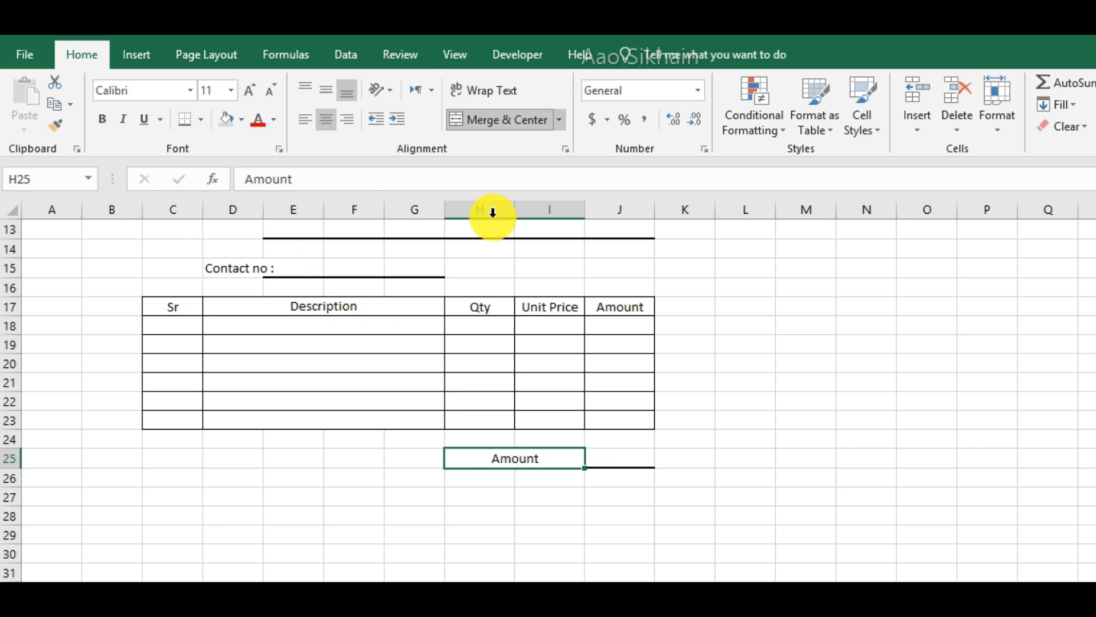
click(519, 515)
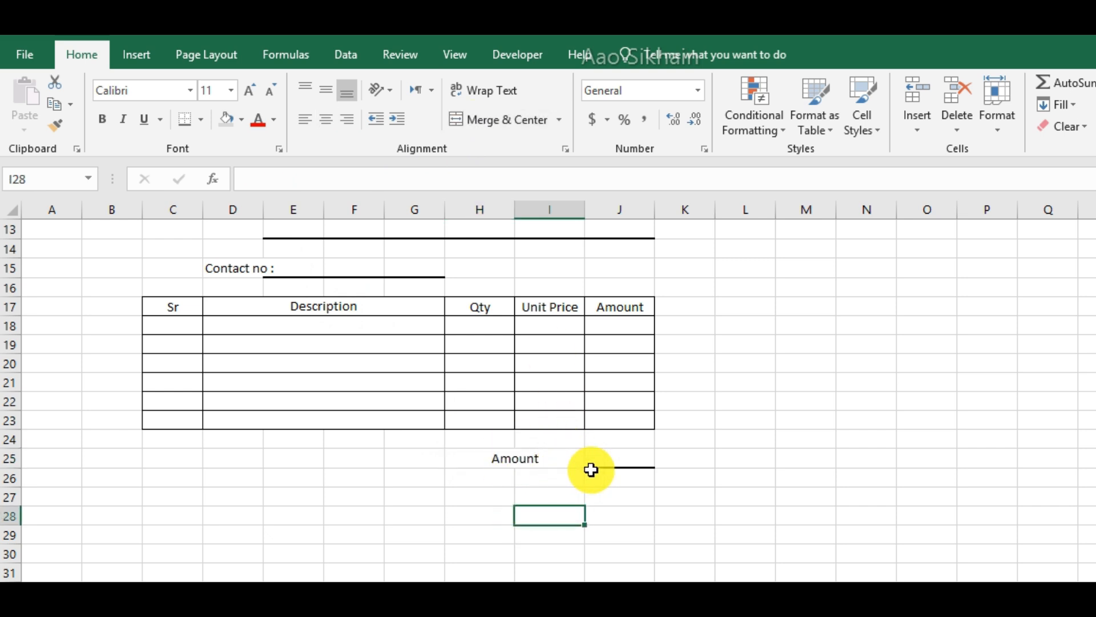
key(ctrl+z)
Merge and center I25:J25 beside the Amount label and give the merged cell a thick bottom border.
drag(591, 454, 603, 454)
click(485, 120)
click(612, 495)
click(550, 463)
click(181, 119)
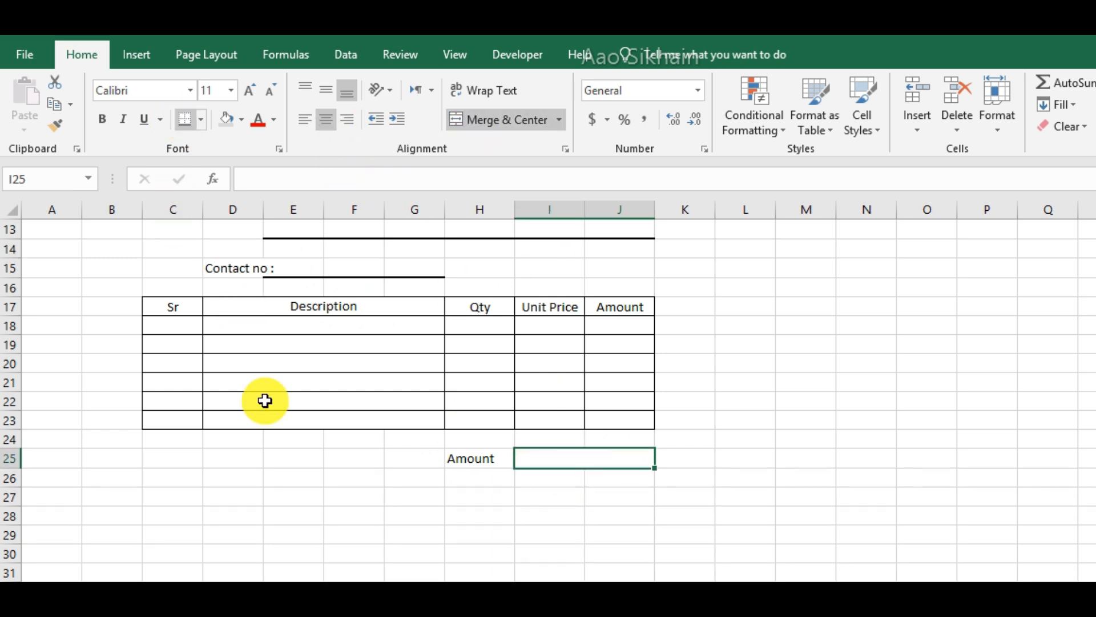
click(292, 439)
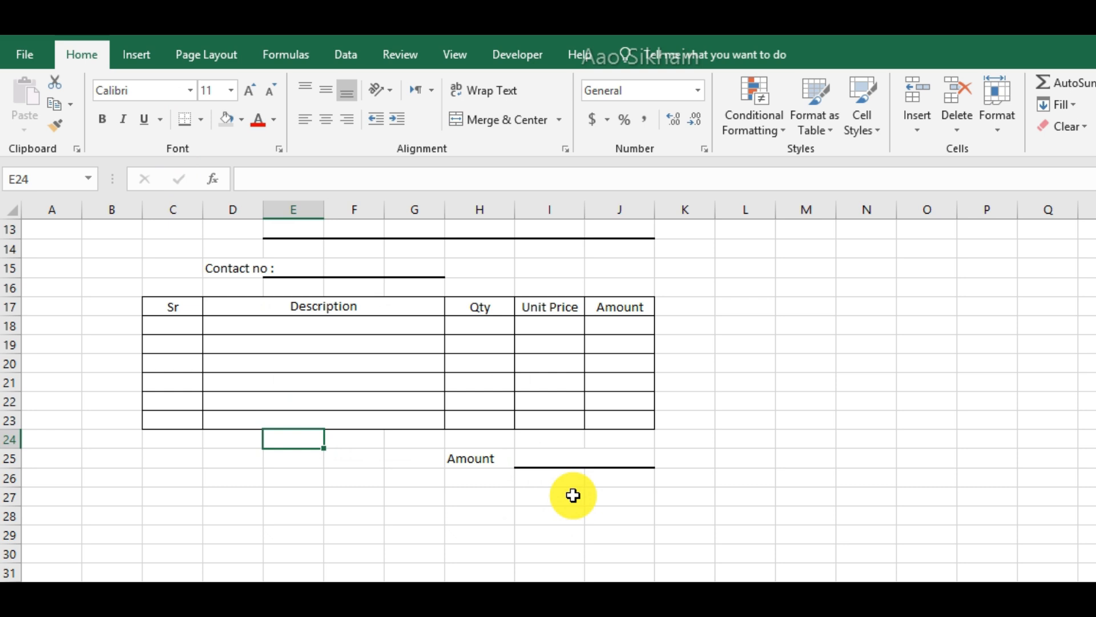
Enter the label "GSt 5%" in cell H27, two rows below Amount.
click(477, 480)
click(479, 498)
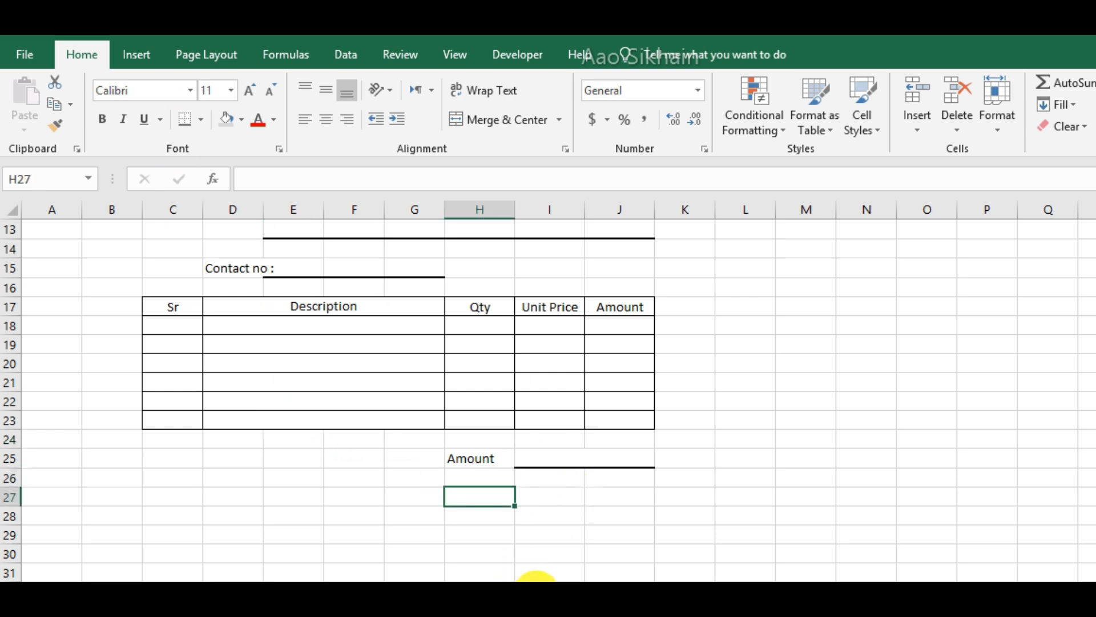
text(GSt 5)
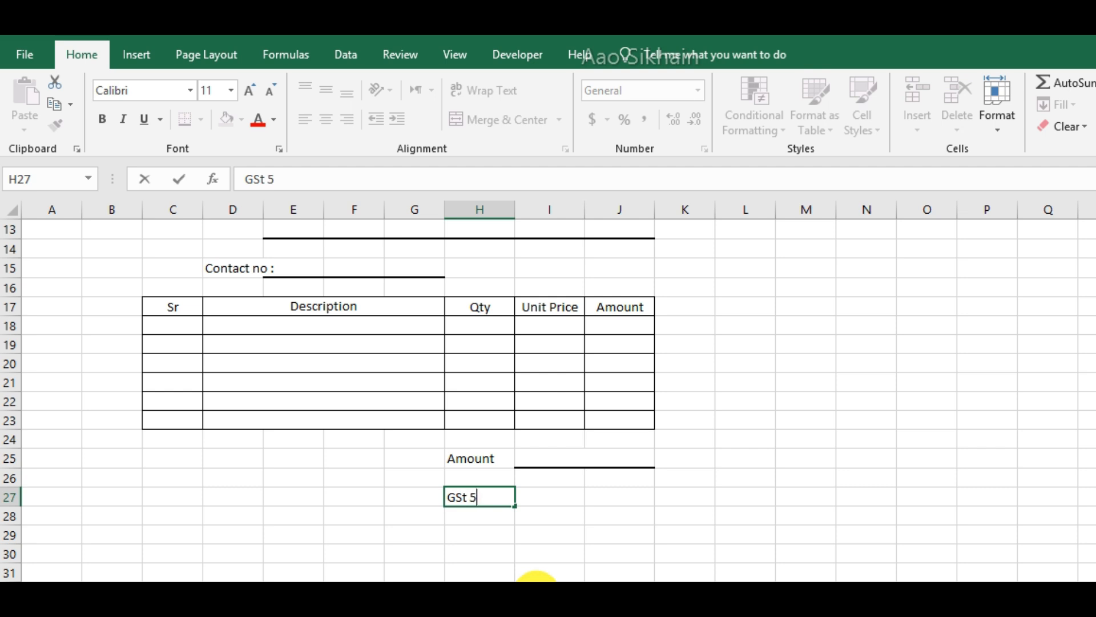
key(Return)
Copy the merged, underlined cell I25:J25 and paste it onto I27:J27 beside the GST label.
key(Up)
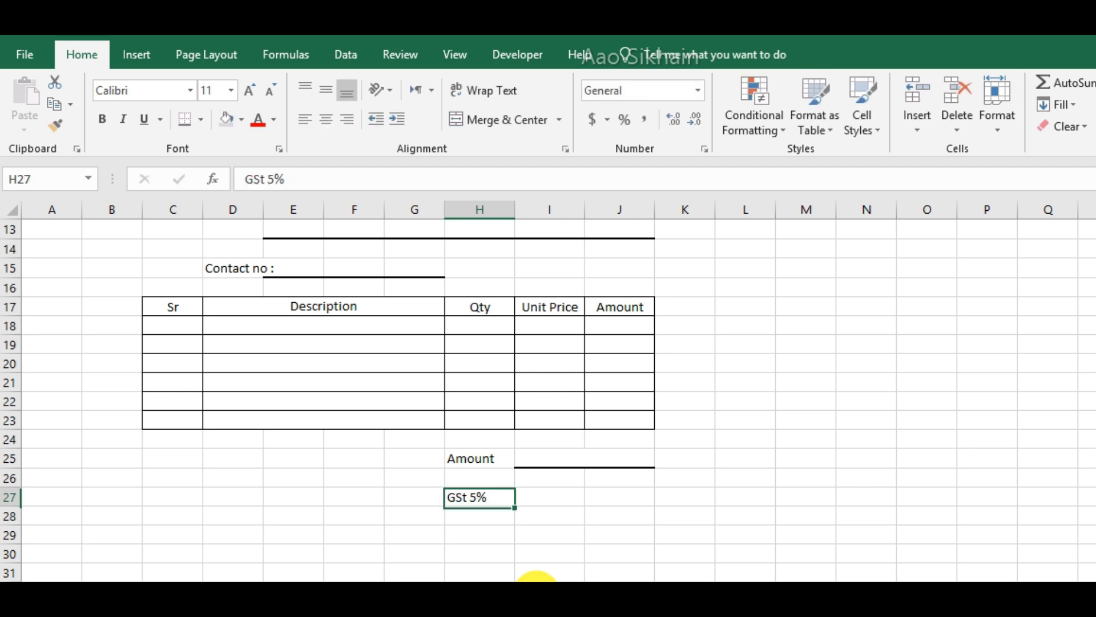
key(Right)
key(Up)
key(Up)
key(ctrl+c)
key(Down)
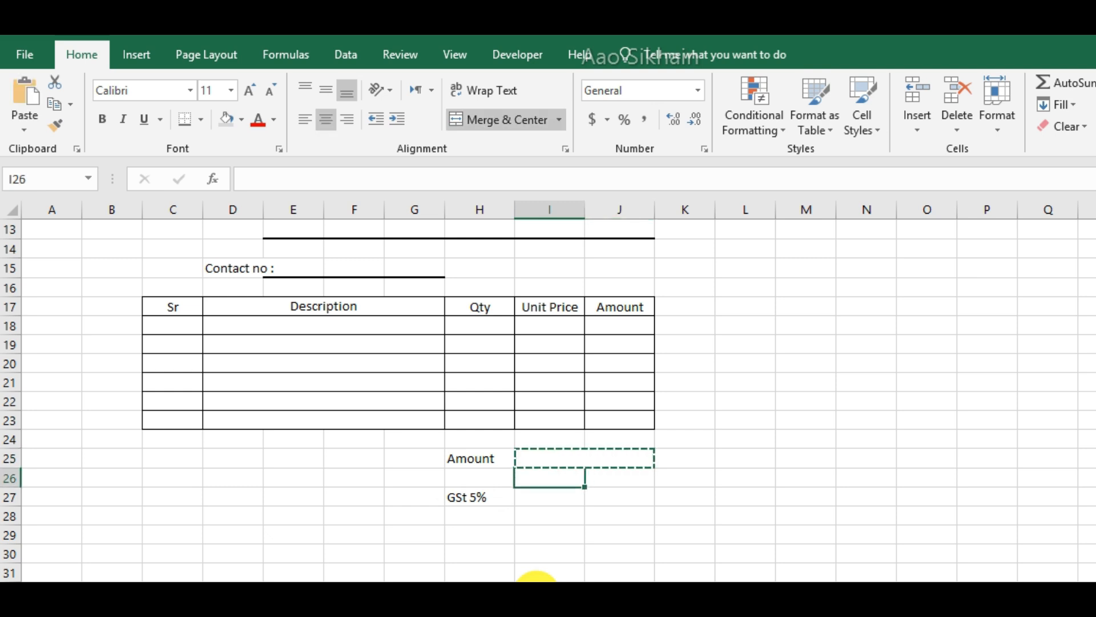
key(Down)
key(shift+Right)
key(ctrl+v)
key(Down)
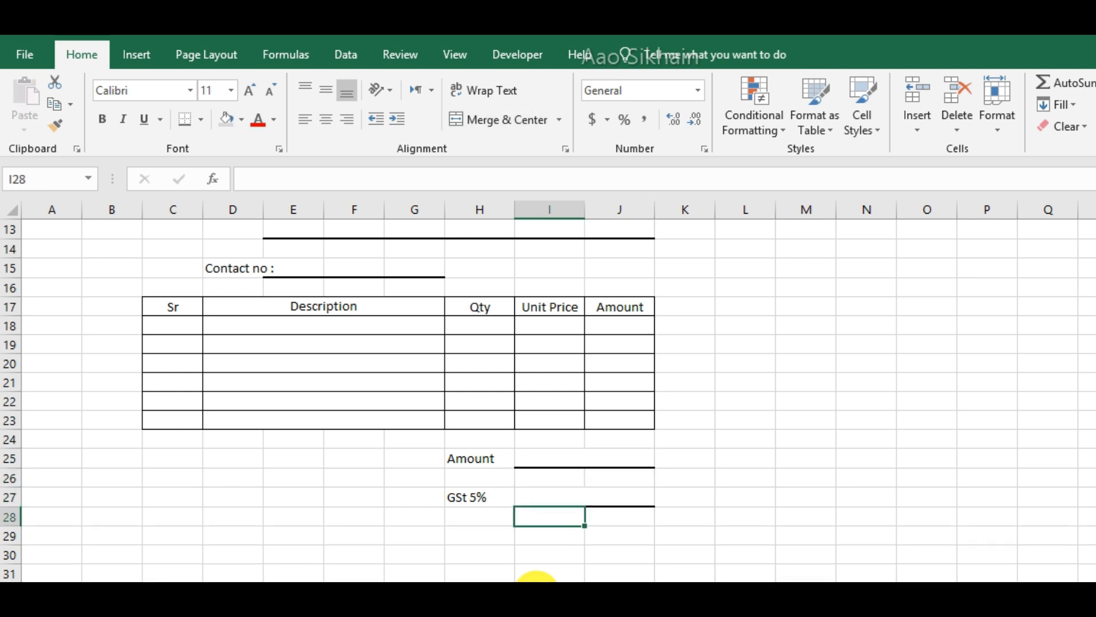
Enter "Total Amount" in G29 and merge and center it across G29:H29.
scroll(541, 484, down, 1)
click(619, 514)
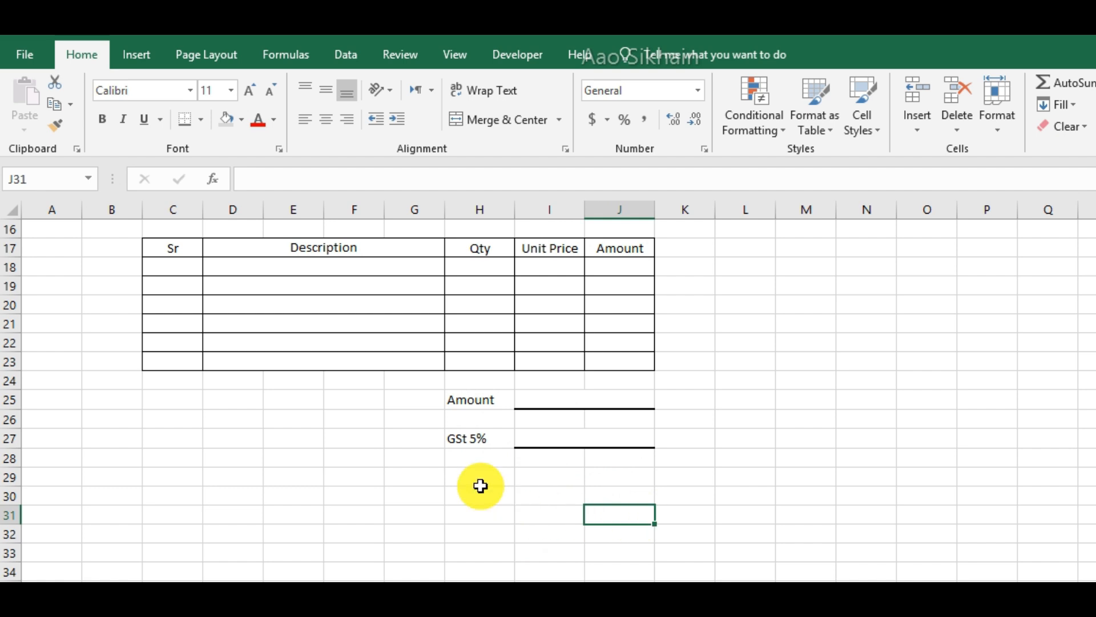
click(459, 481)
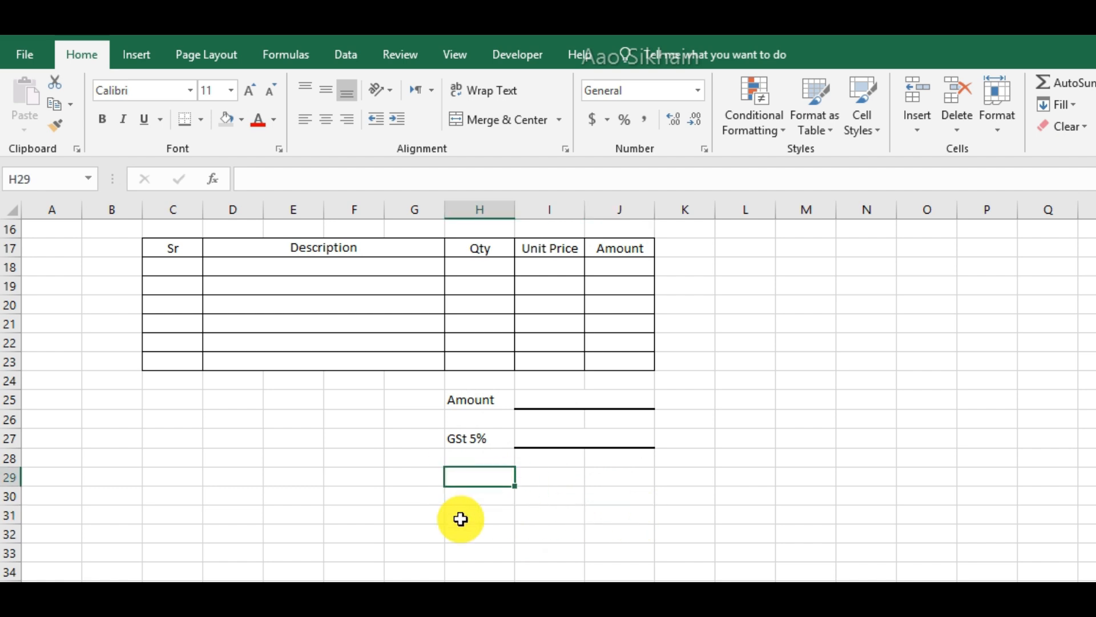
key(Left)
text(To)
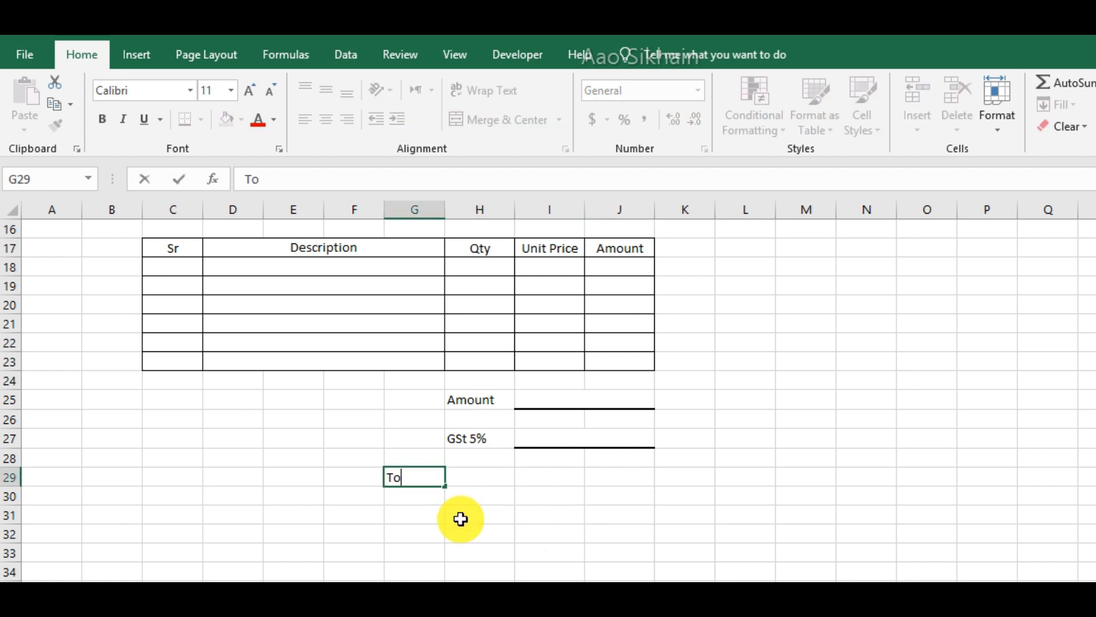
text(tal Amount)
key(Return)
key(Up)
key(shift+Right)
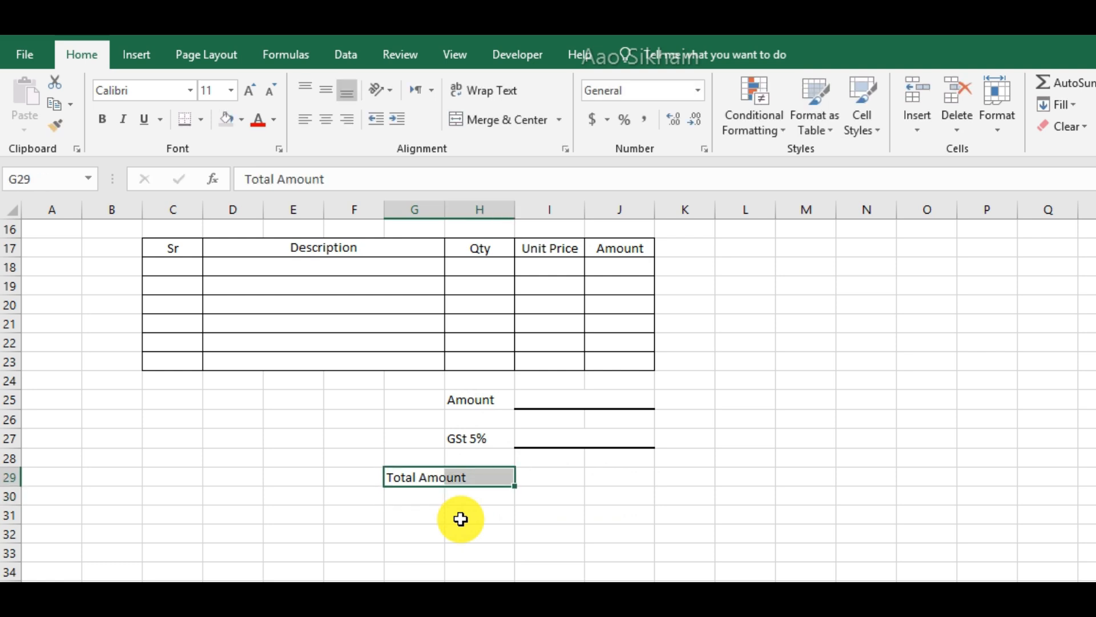
click(503, 119)
click(634, 438)
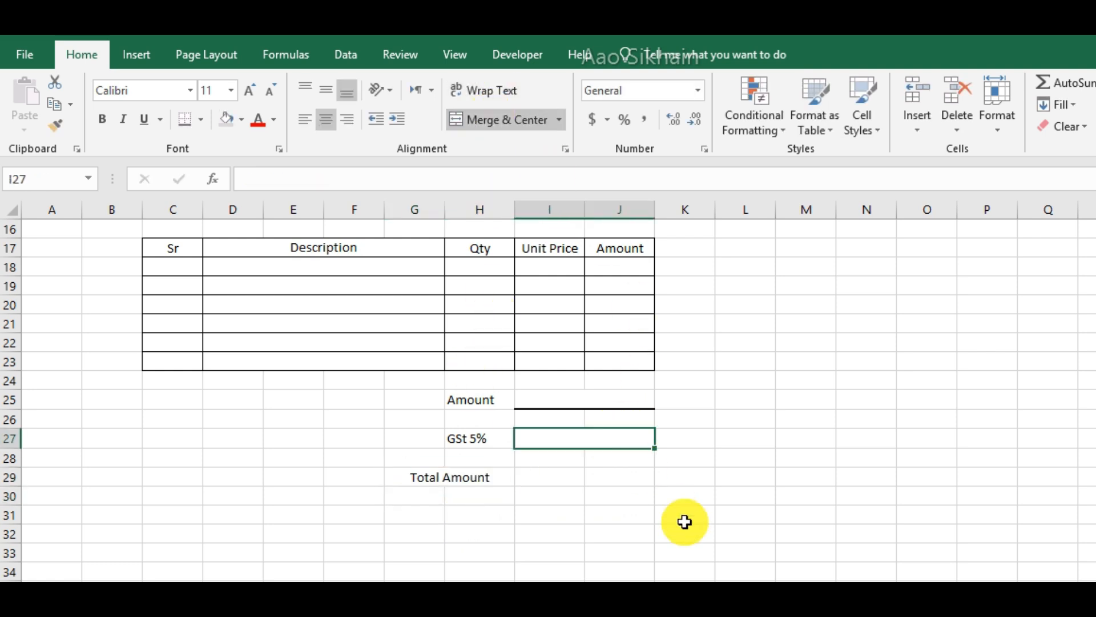
text(c)
key(Return)
key(Return)
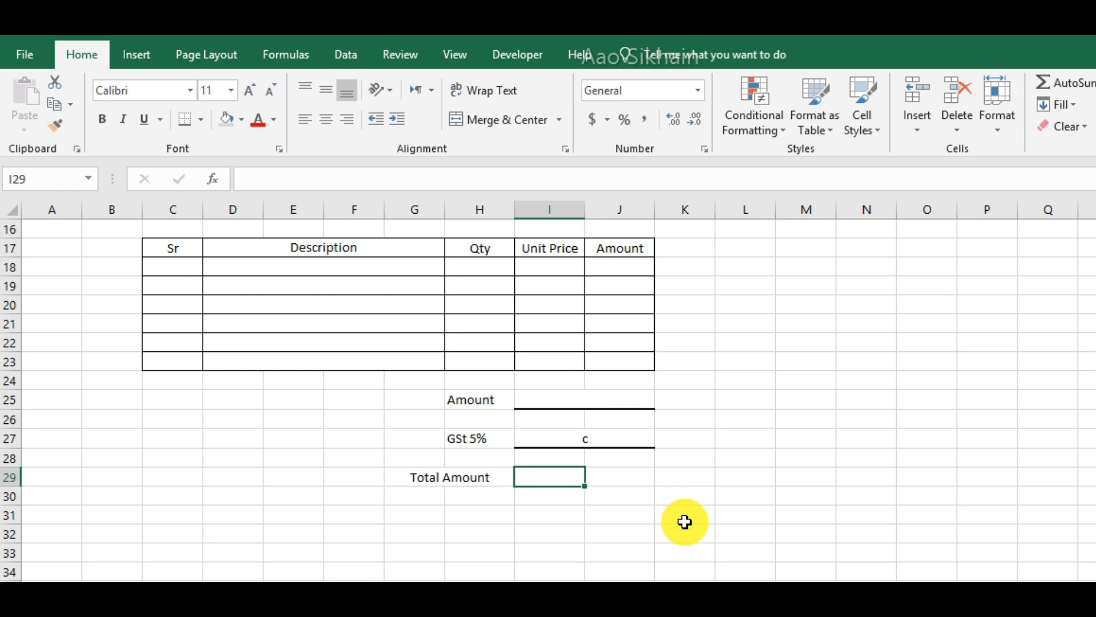
Copy the merged, underlined cell I27:J27 and paste it onto I29:J29 beside Total Amount.
key(Up)
key(Up)
key(ctrl+c)
key(Down)
key(Down)
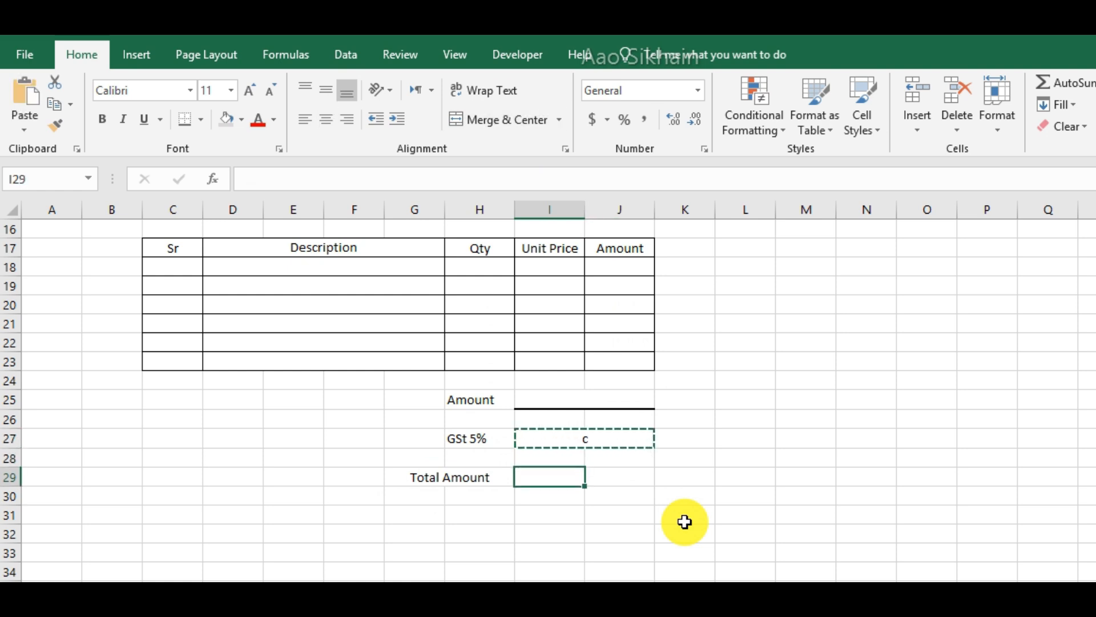
key(Return)
Clear the stray "c" from the GST cell I27 and the Total Amount cell I29.
key(Up)
key(Up)
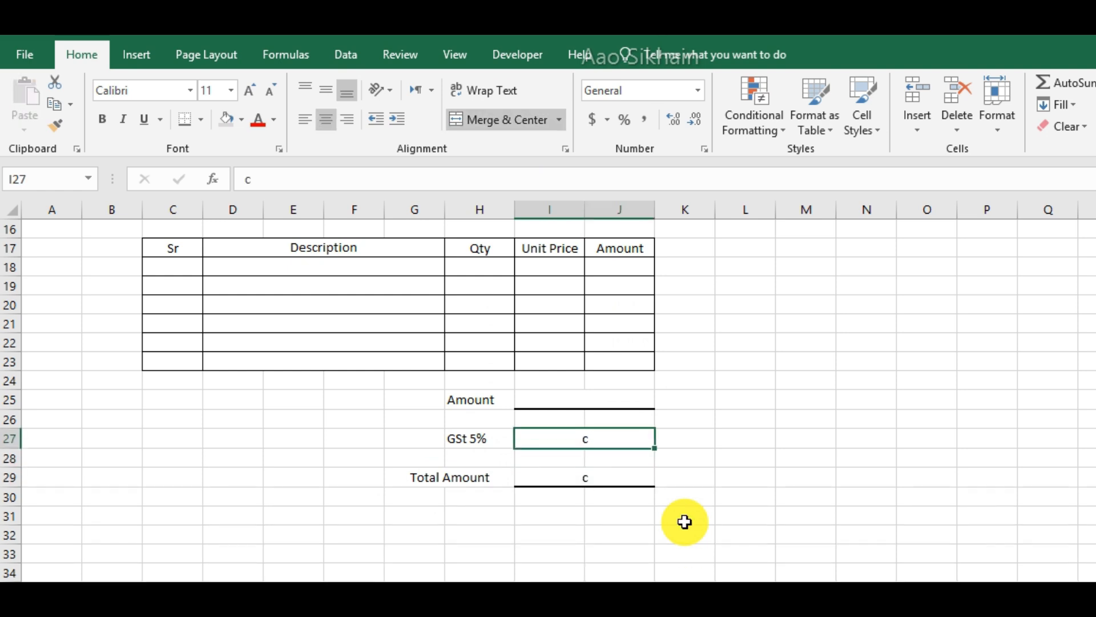
key(Delete)
key(Up)
key(Up)
key(Down)
key(Down)
key(Down)
key(Down)
key(Down)
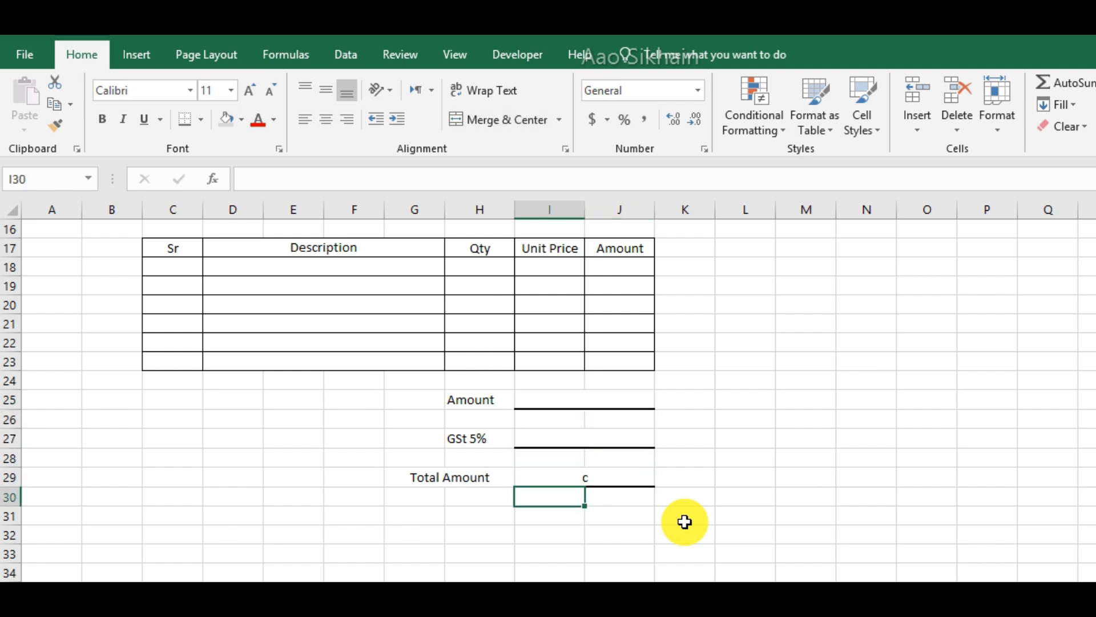
key(Up)
click(685, 521)
Apply a thick bottom border to C32:F32 as the signature line.
scroll(457, 497, down, 1)
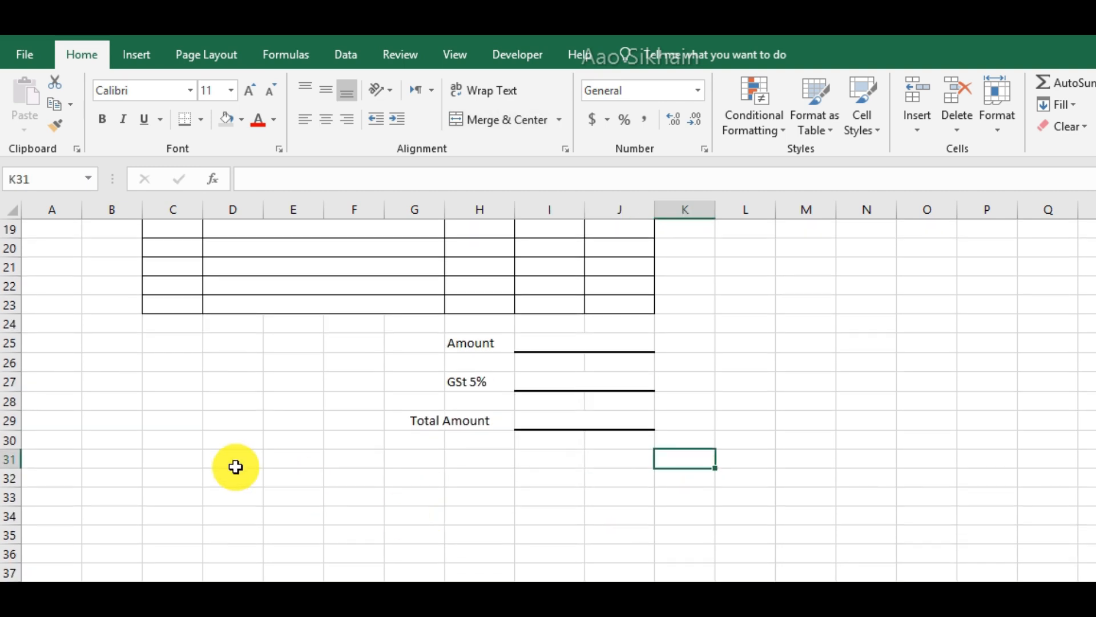
click(190, 473)
drag(190, 473, 370, 484)
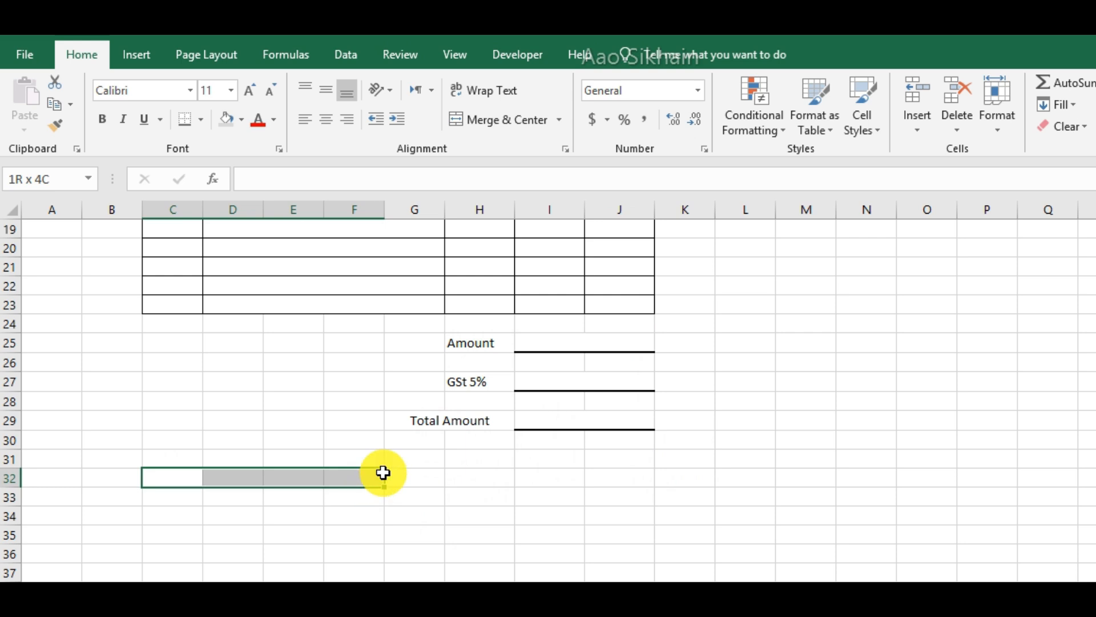
click(194, 126)
click(480, 571)
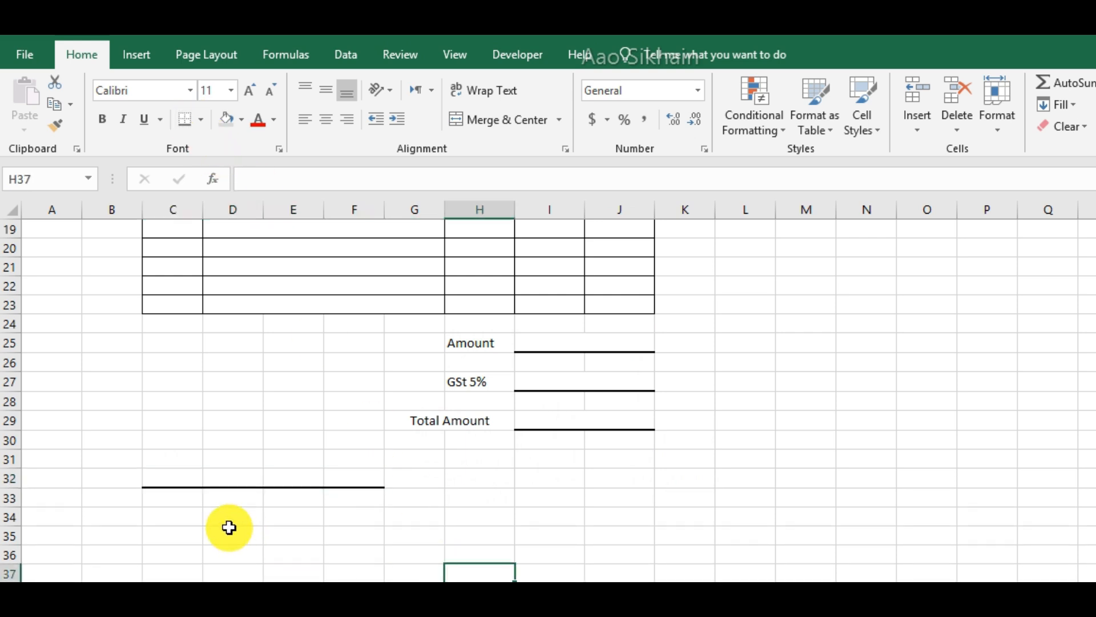
Enter the label "Signature" in C33, below the signature line.
click(179, 502)
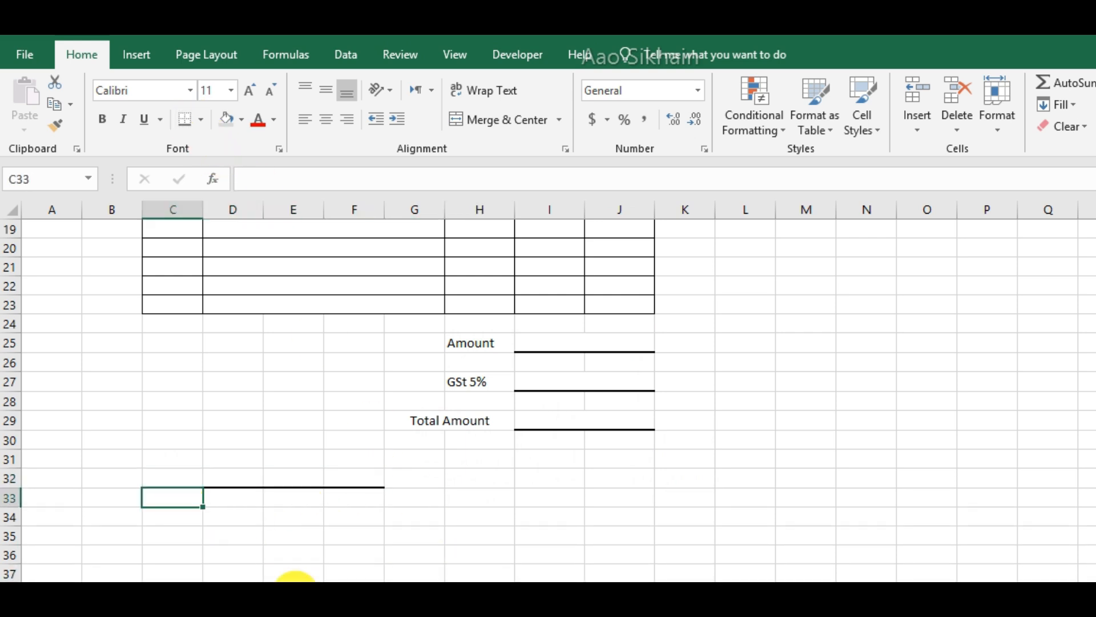
text(Si)
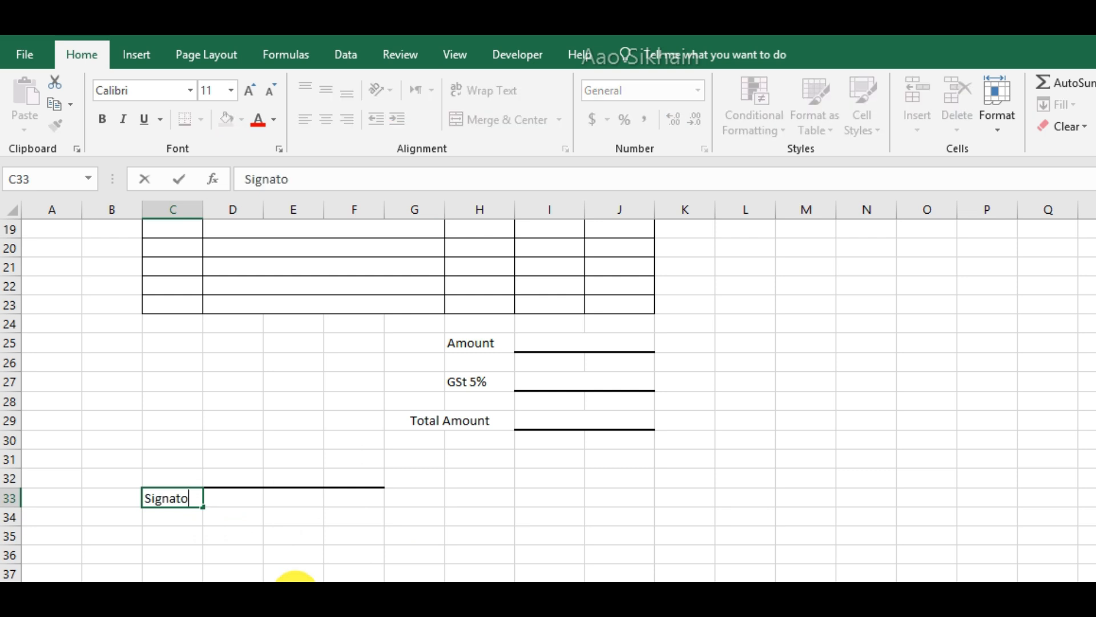
text(gnato)
key(Return)
Apply thick outside borders around the whole invoice, from B2 across to column K and down through the Signature row.
scroll(543, 558, up, 6)
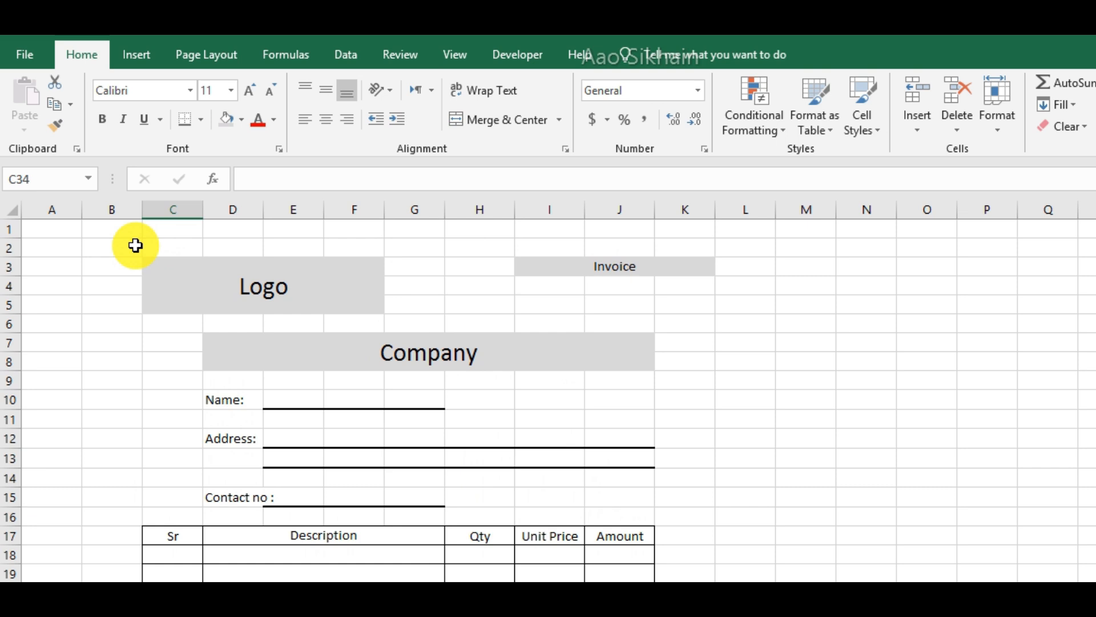
click(98, 242)
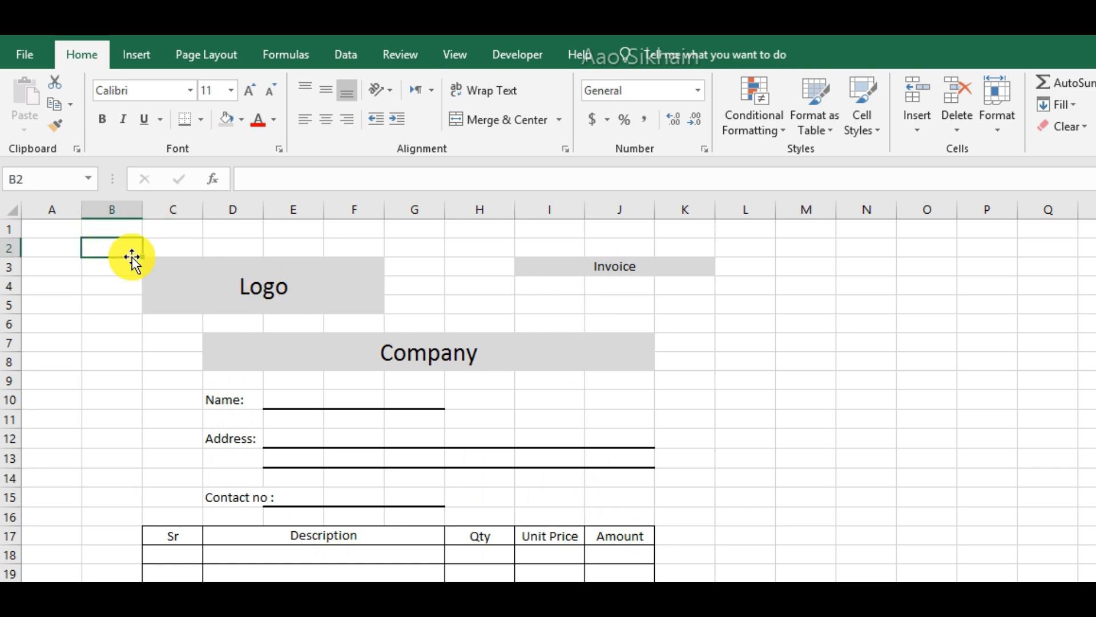
key(shift+Right)
key(shift+Right)
key(shift+Right)
key(shift+Right)
key(shift+Right)
key(shift+Right)
key(shift+Right)
key(shift+Right)
key(shift+Right)
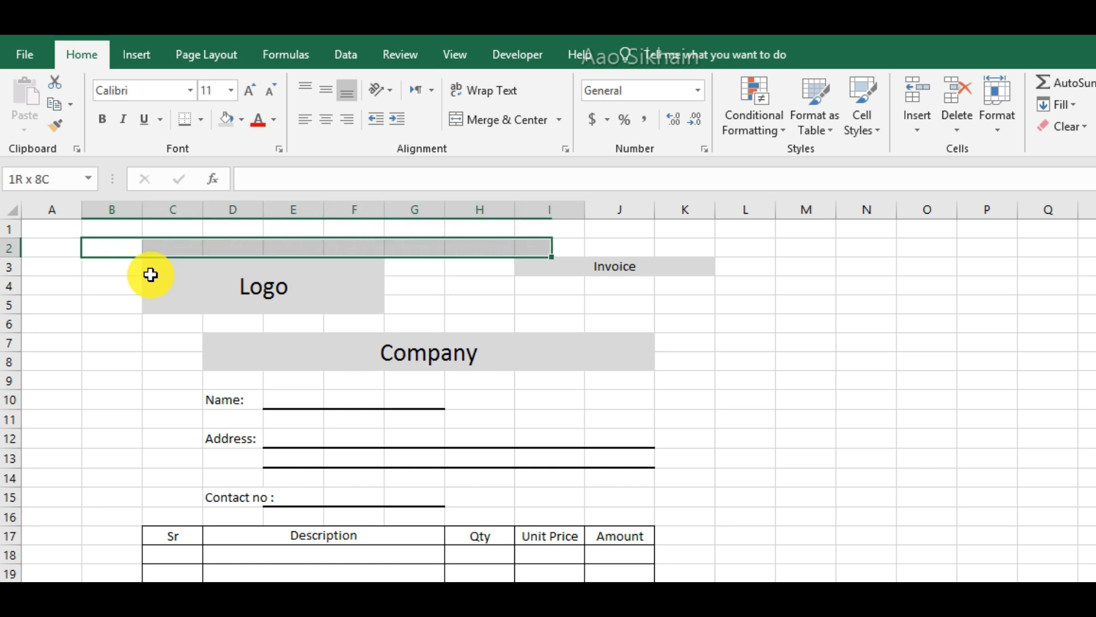
key(shift+Right)
key(shift+Left)
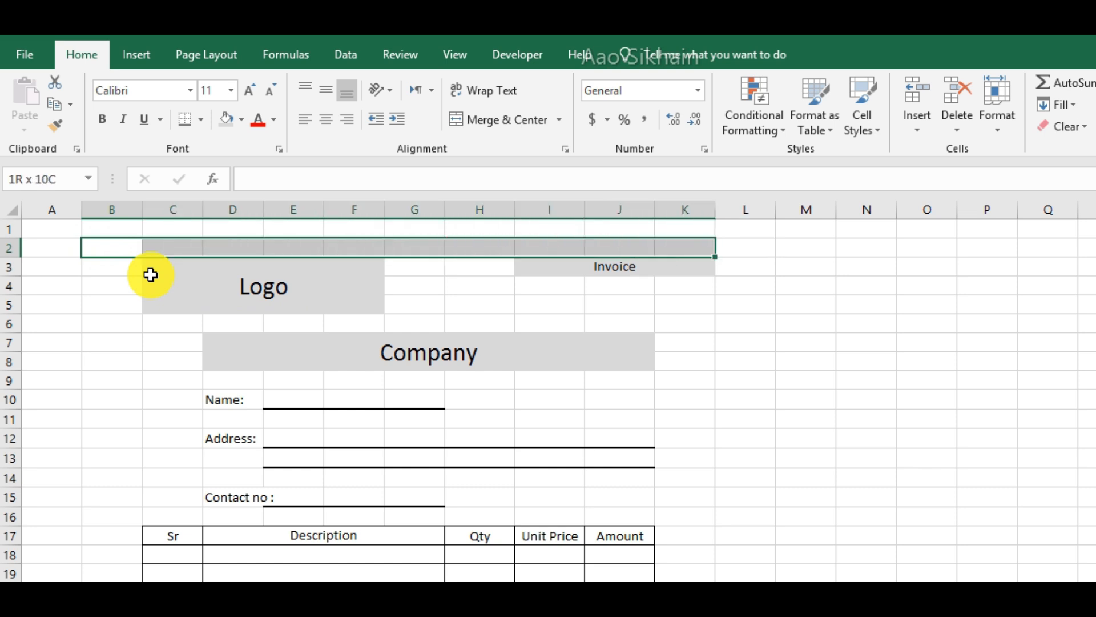
key(shift+Down)
key(shift+Down)
key(shift+Down)
key(shift+Down)
key(shift+Down)
key(shift+Down)
key(shift+Down)
key(shift+Down)
key(shift+Down)
key(shift+Down)
key(shift+Down)
key(shift+Down)
key(shift+Down)
key(shift+Down)
key(shift+Down)
key(shift+Down)
key(shift+Down)
key(shift+Down)
key(shift+Down)
key(shift+Down)
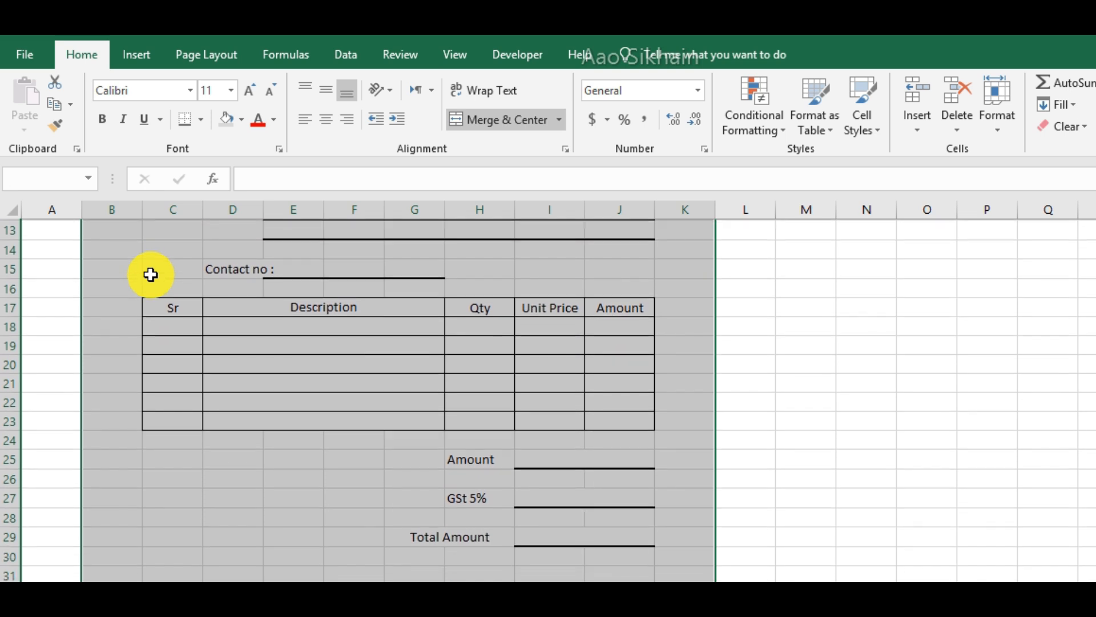
key(shift+Down)
key(shift+Down)
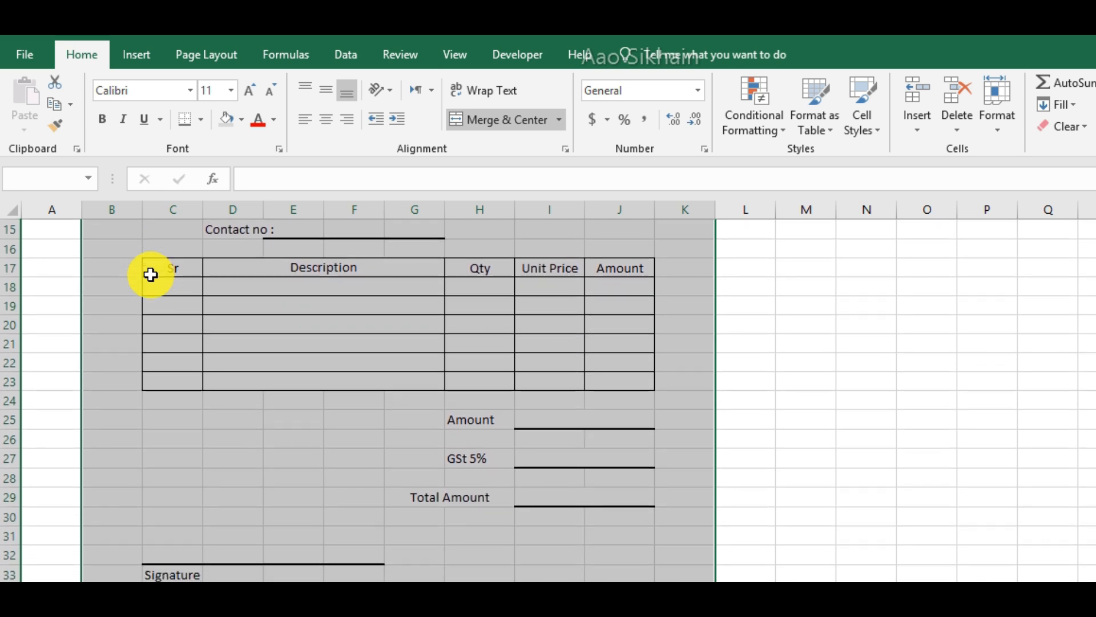
click(201, 120)
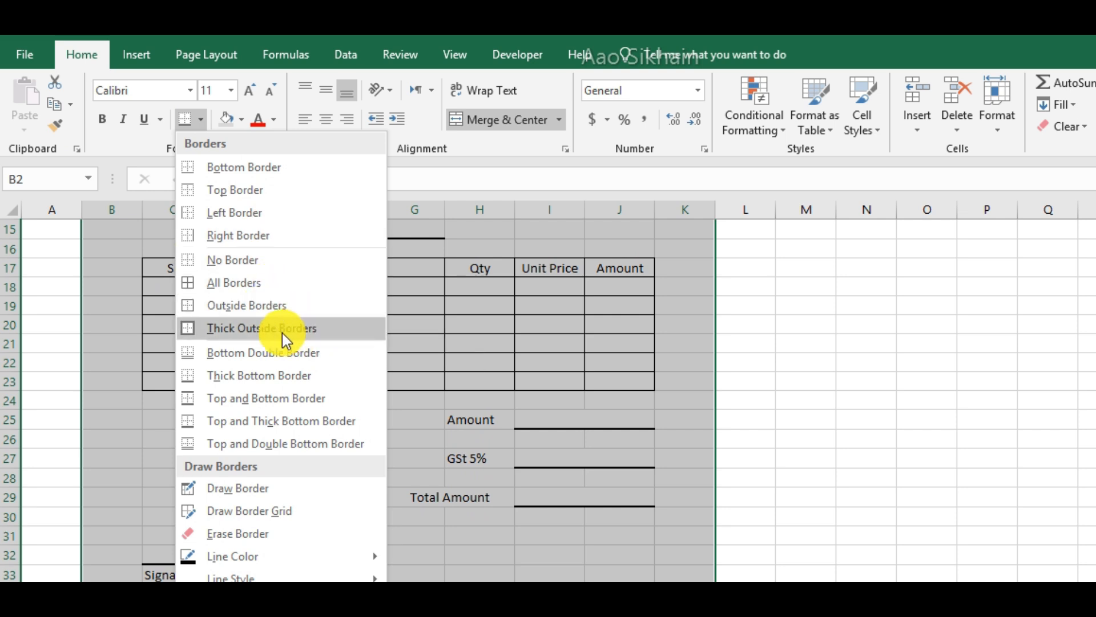
click(334, 334)
click(451, 388)
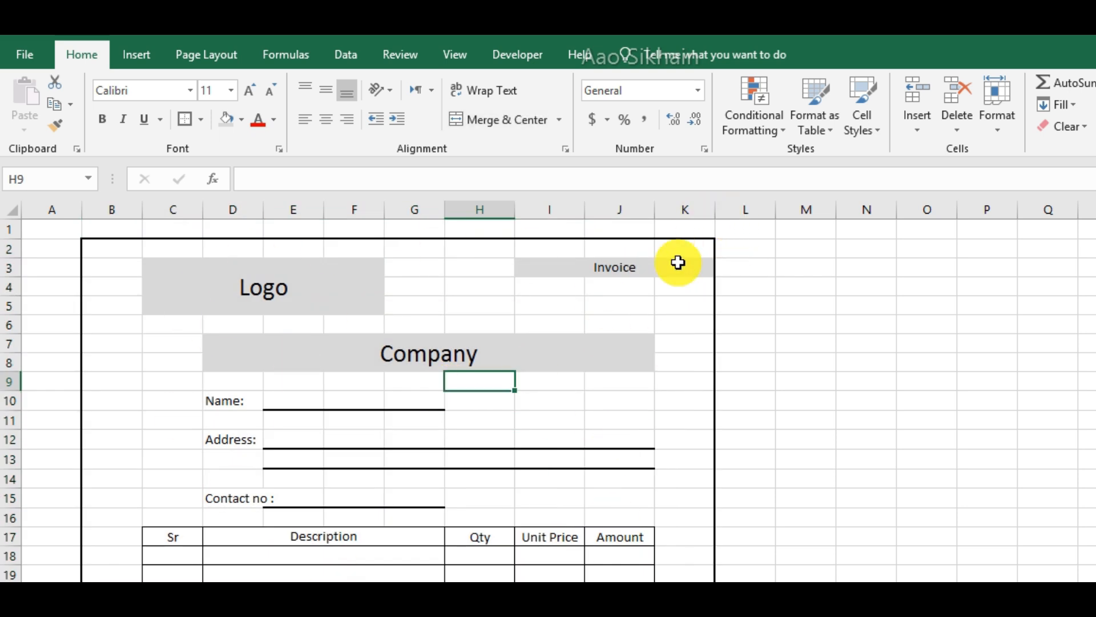
Narrow columns B and K together to form slim side margins inside the invoice frame.
click(689, 205)
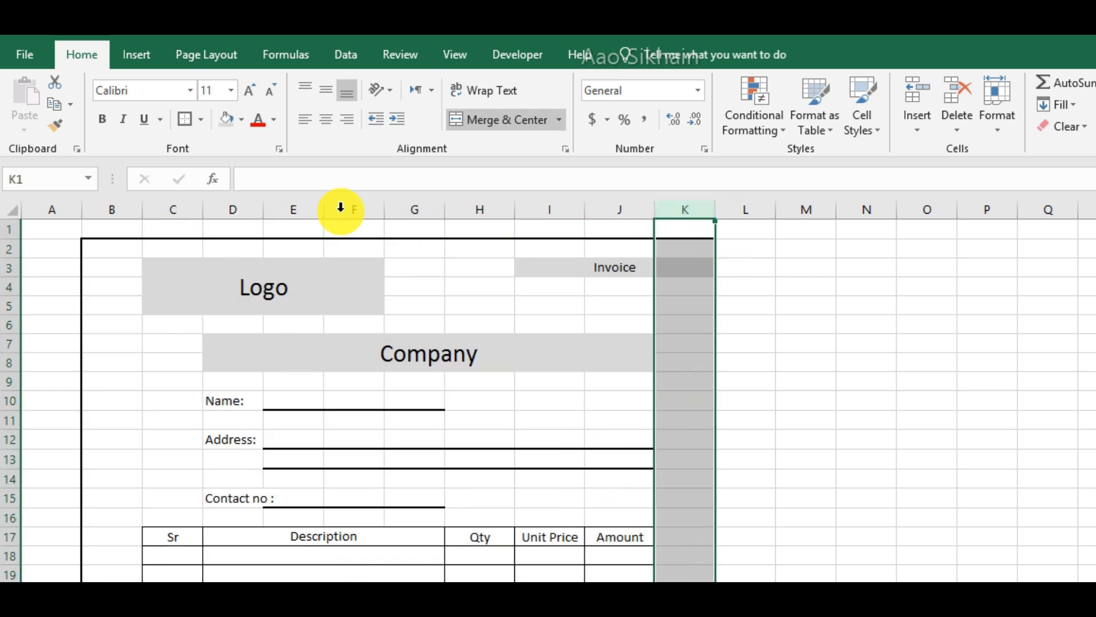
ctrl+click(122, 209)
drag(141, 210, 111, 232)
click(204, 376)
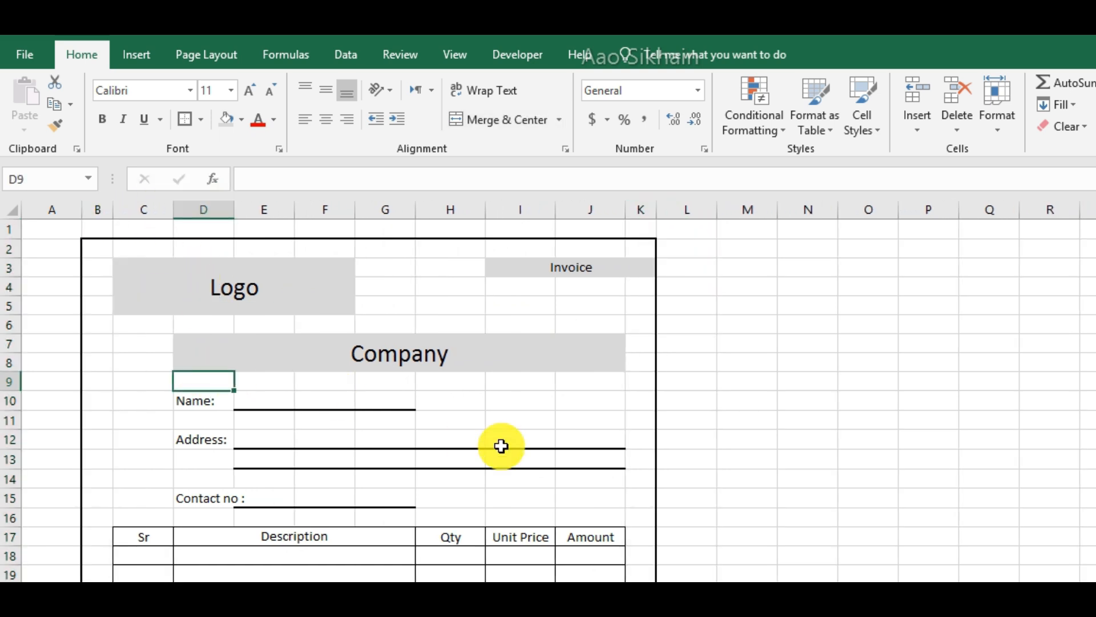
scroll(611, 512, down, 5)
scroll(616, 514, up, 5)
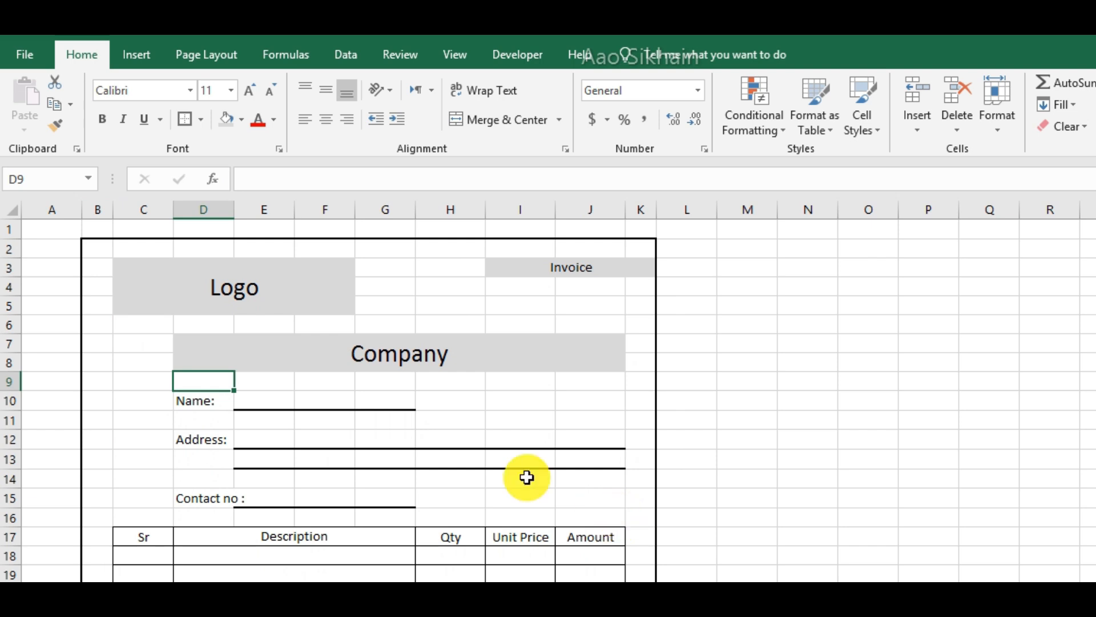
Add List data validation to the first Description cell D18, with the source =Sheet2!$A$1:$A$5.
scroll(464, 447, down, 2)
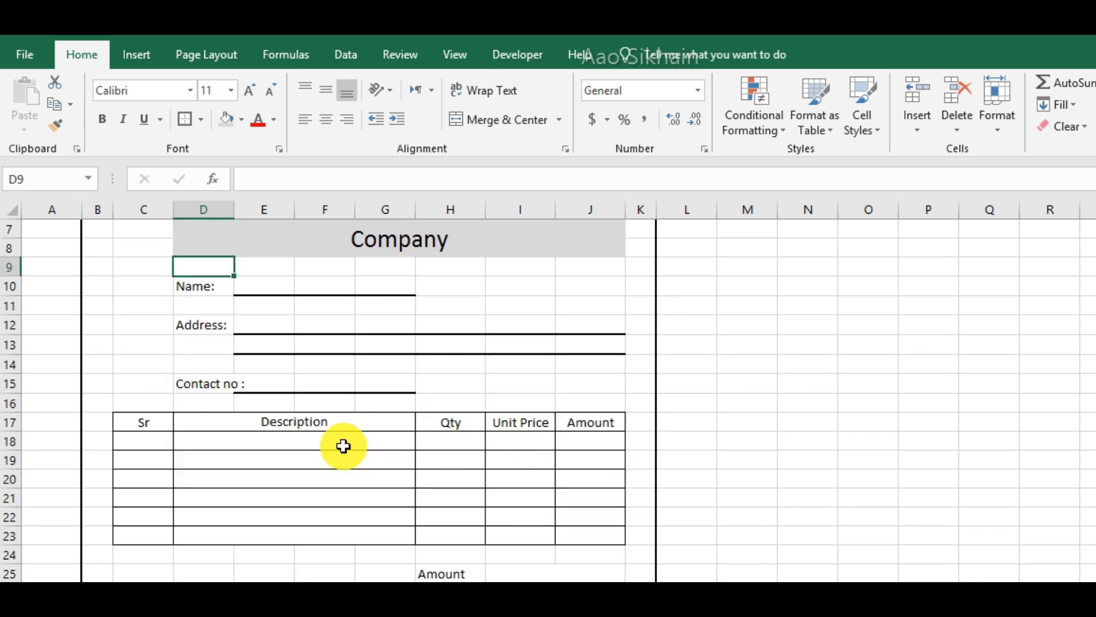
click(366, 441)
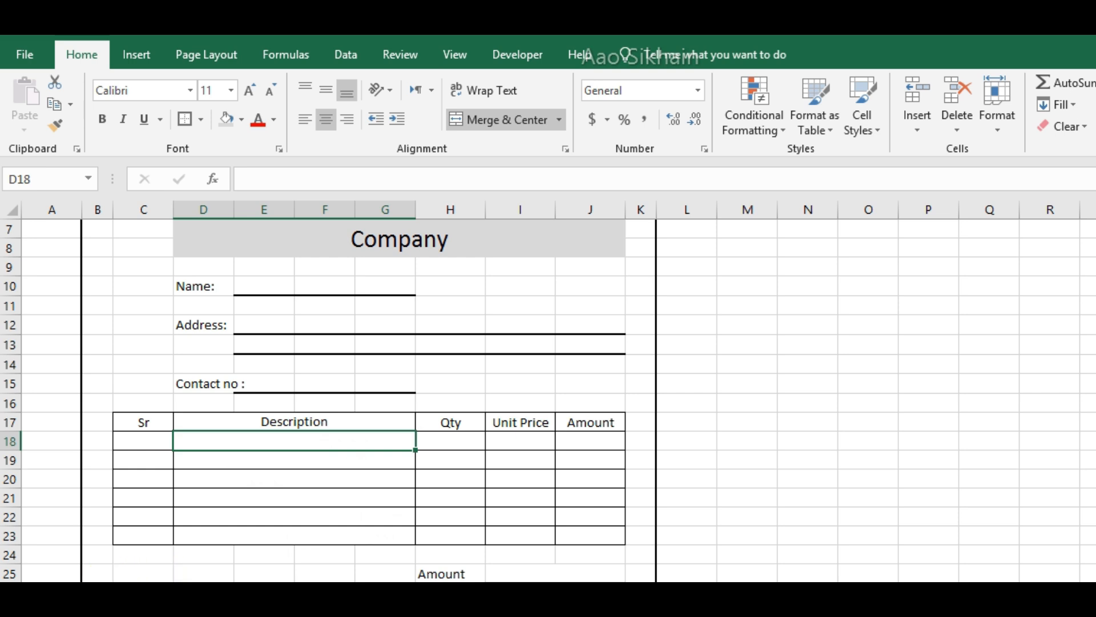
click(163, 599)
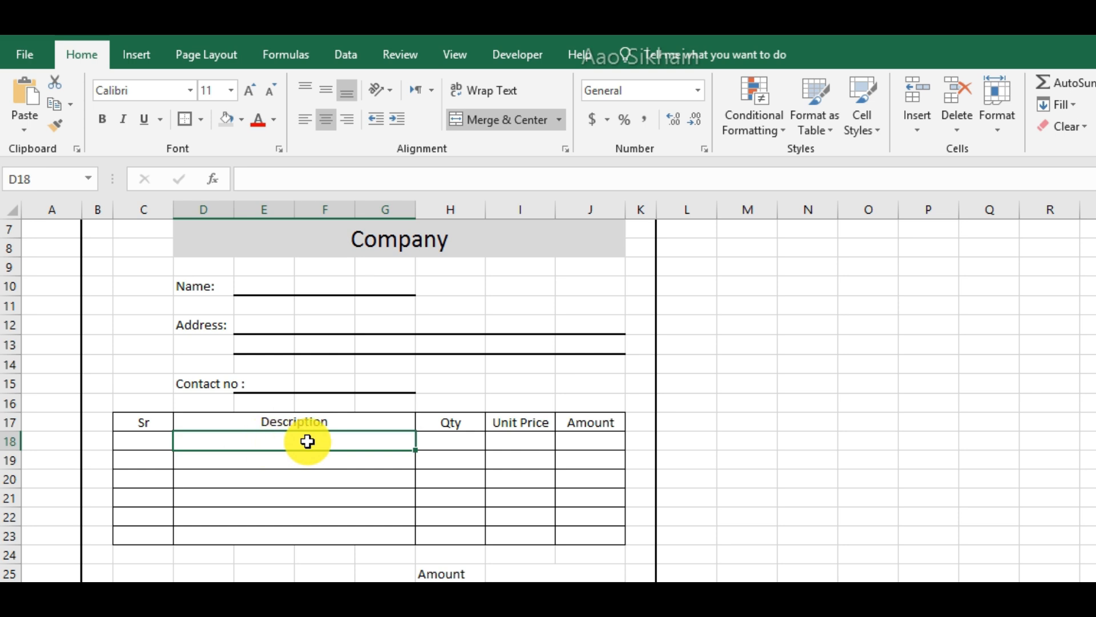
click(350, 54)
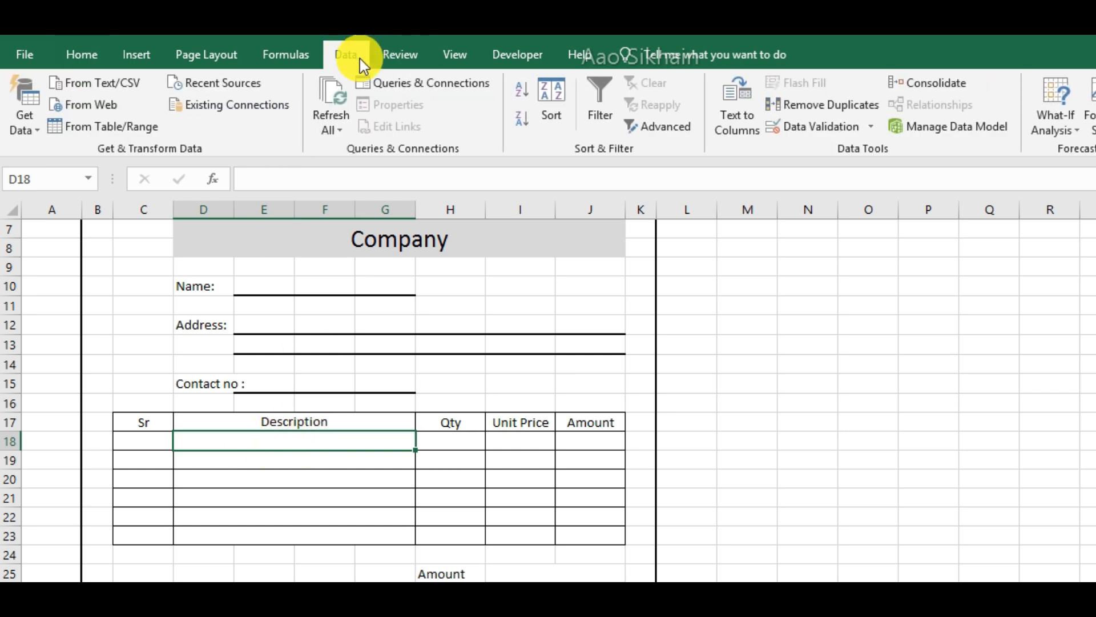
click(844, 136)
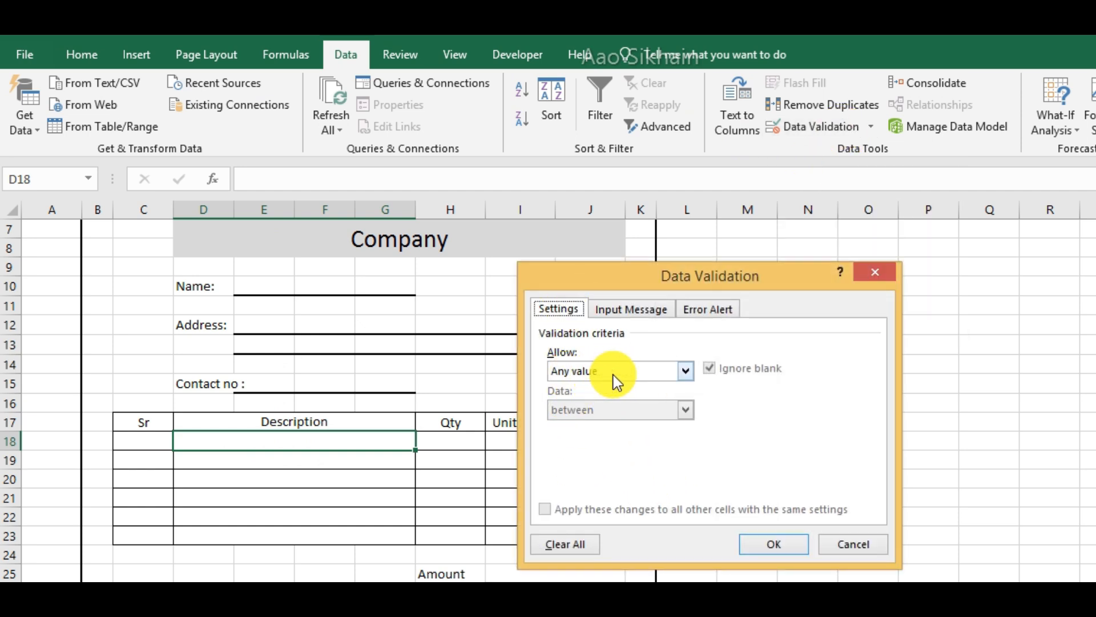
click(660, 371)
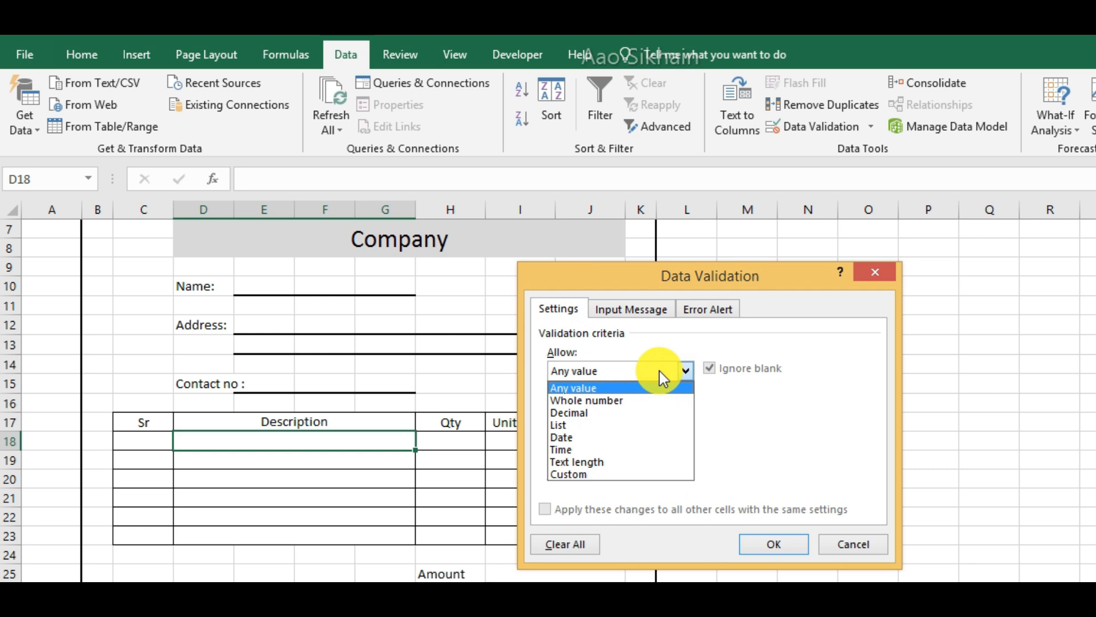
click(648, 427)
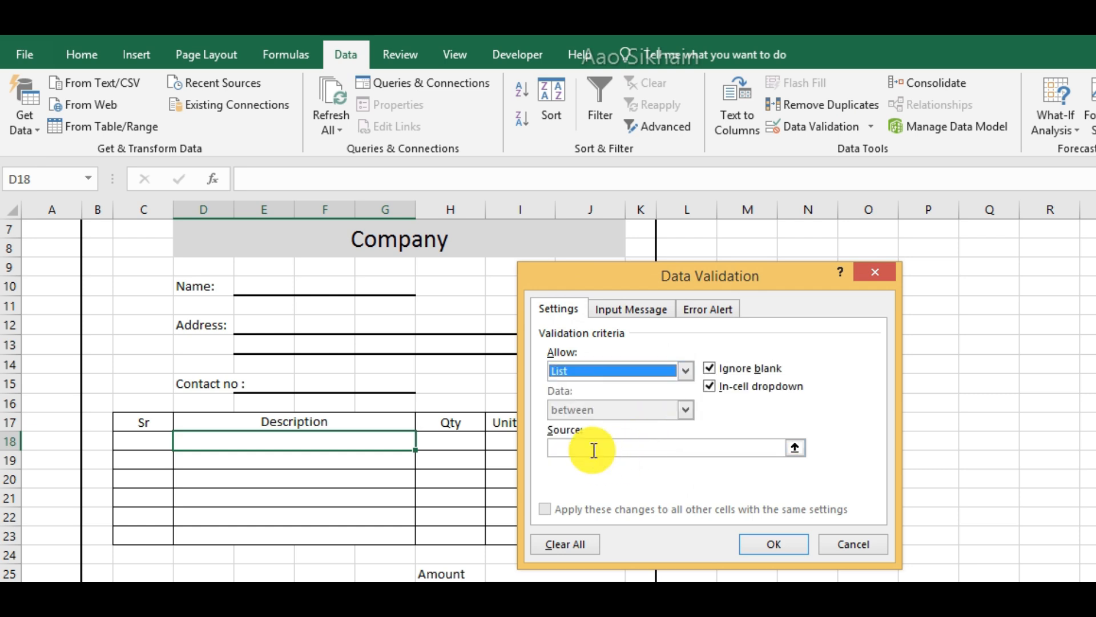
click(682, 448)
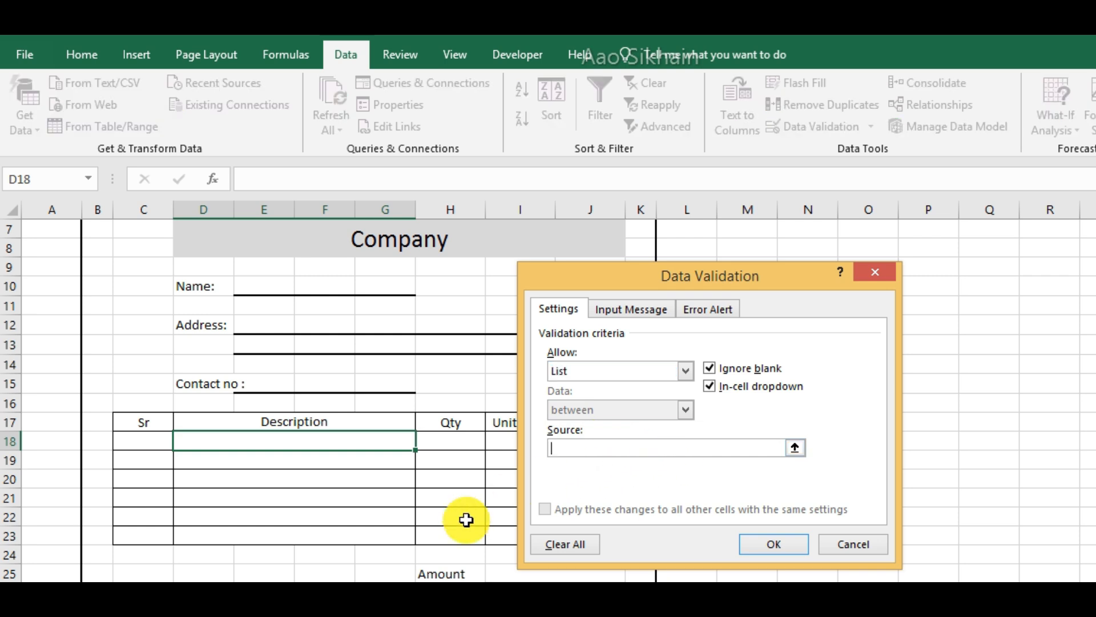
click(123, 594)
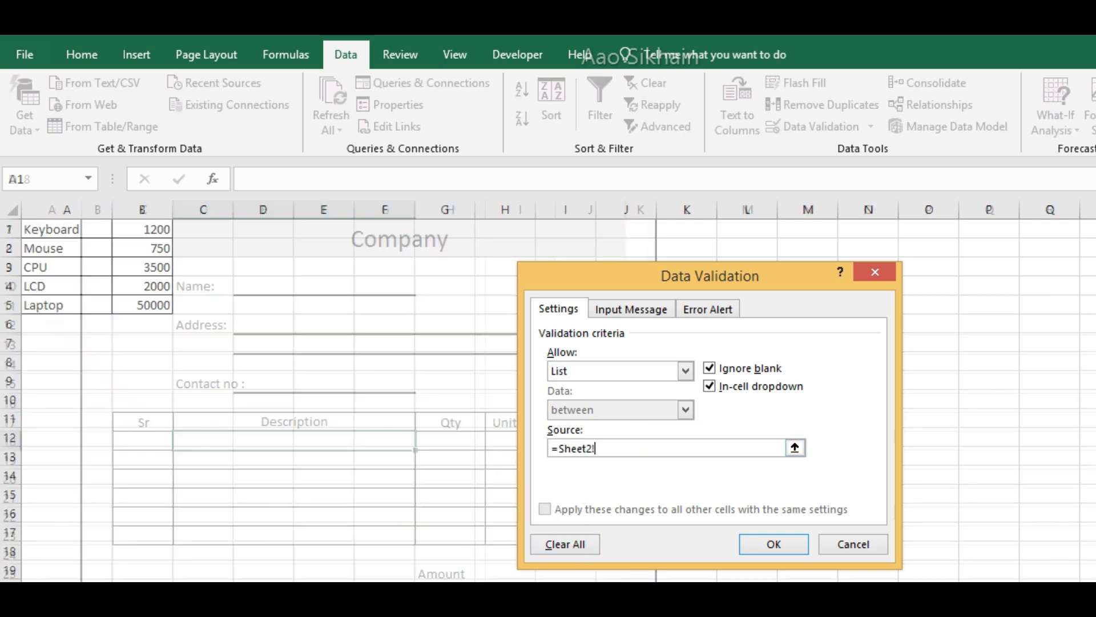
drag(70, 228, 76, 304)
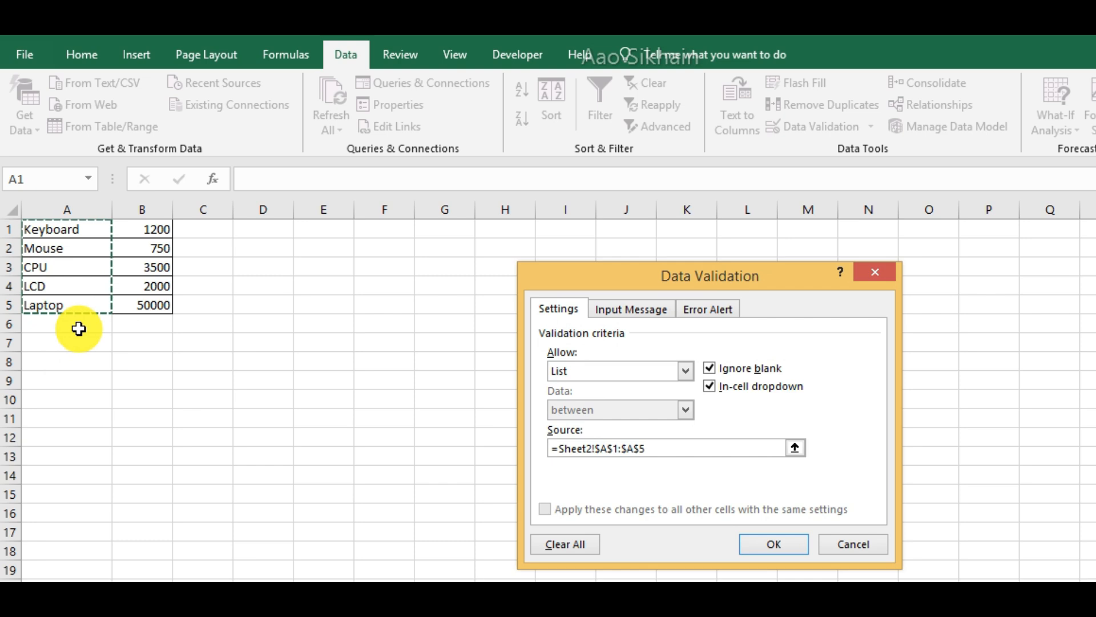
click(765, 545)
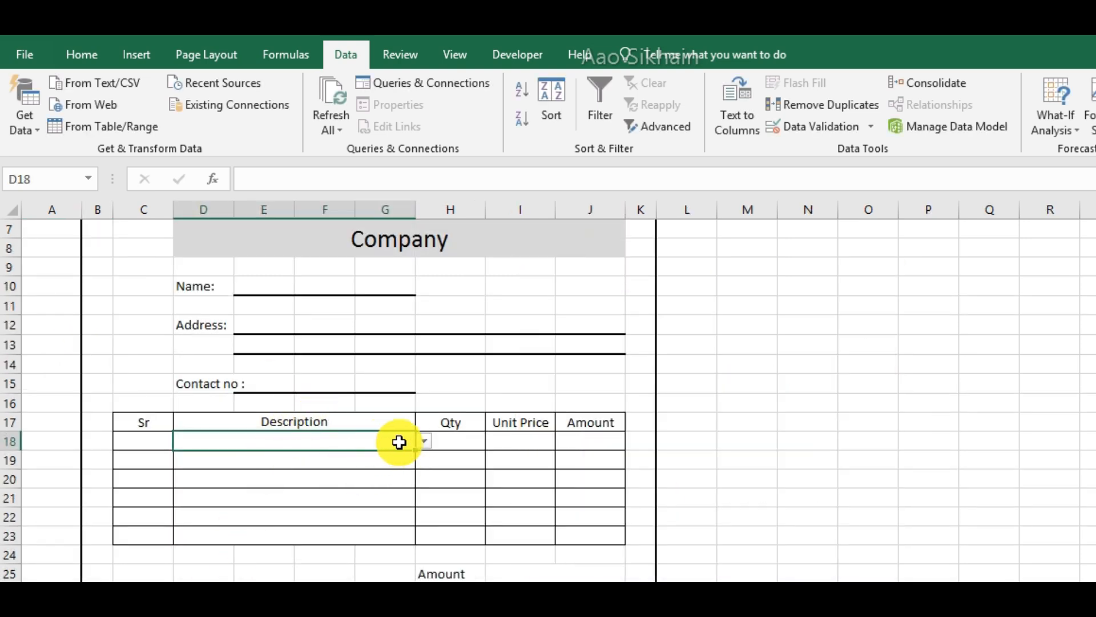
Copy the drop-down cell D18 to the remaining Description rows D19:D23 and check the item list in D21.
click(424, 442)
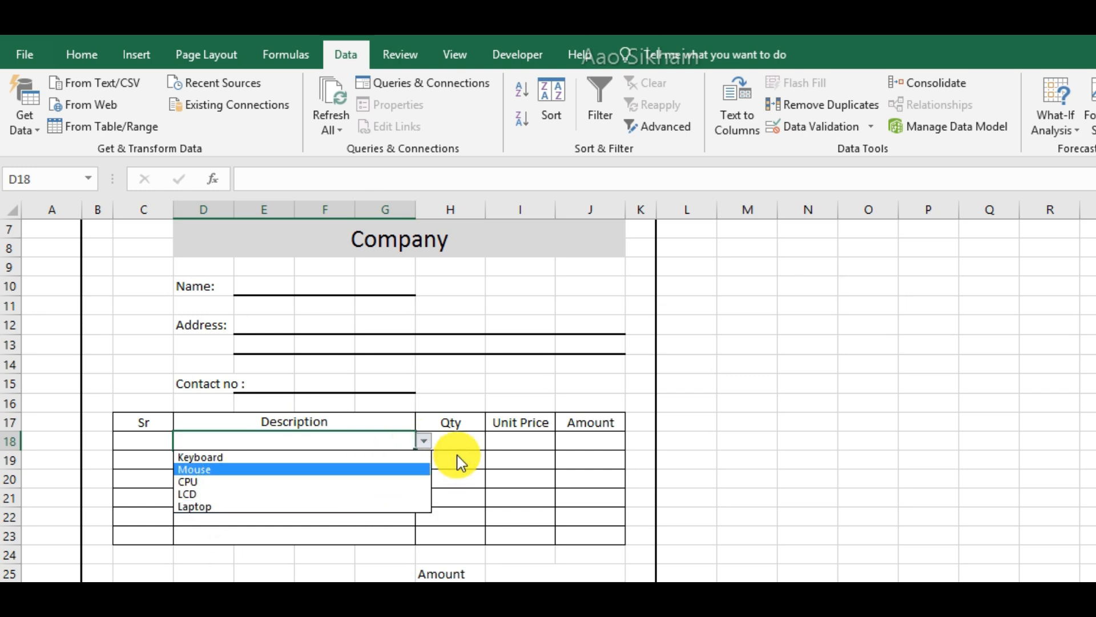
click(424, 441)
key(ctrl+c)
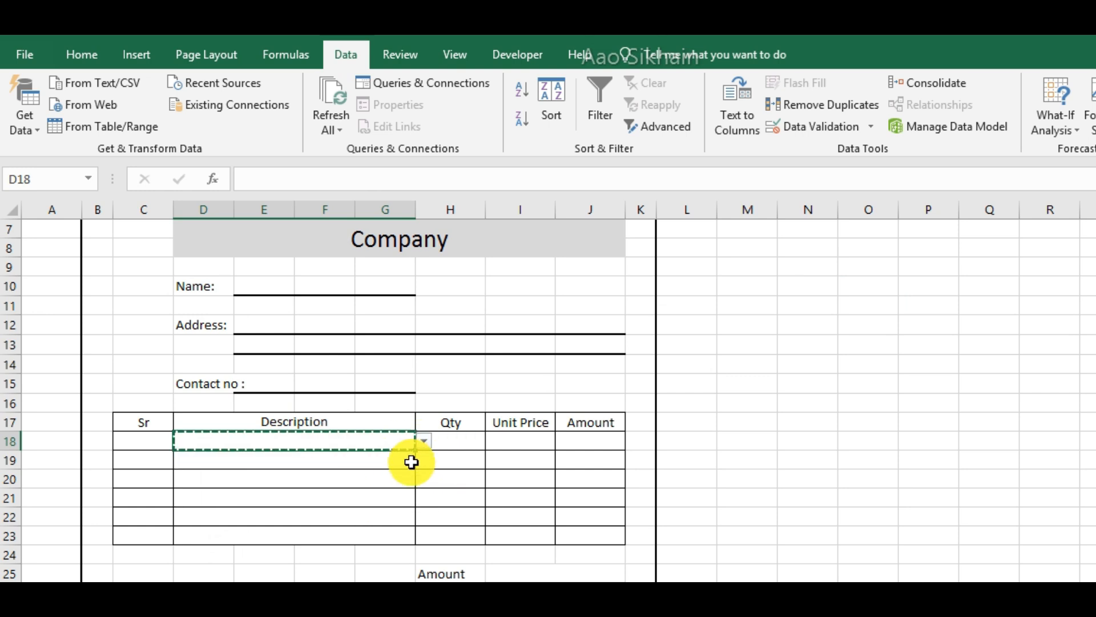
drag(403, 462, 408, 538)
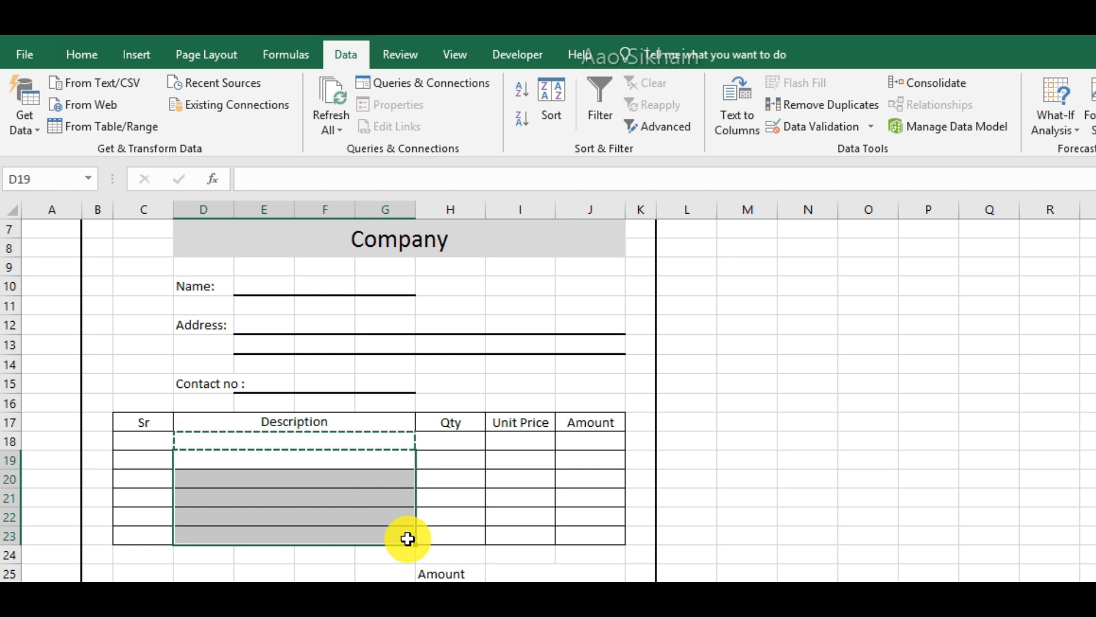
click(505, 518)
click(386, 503)
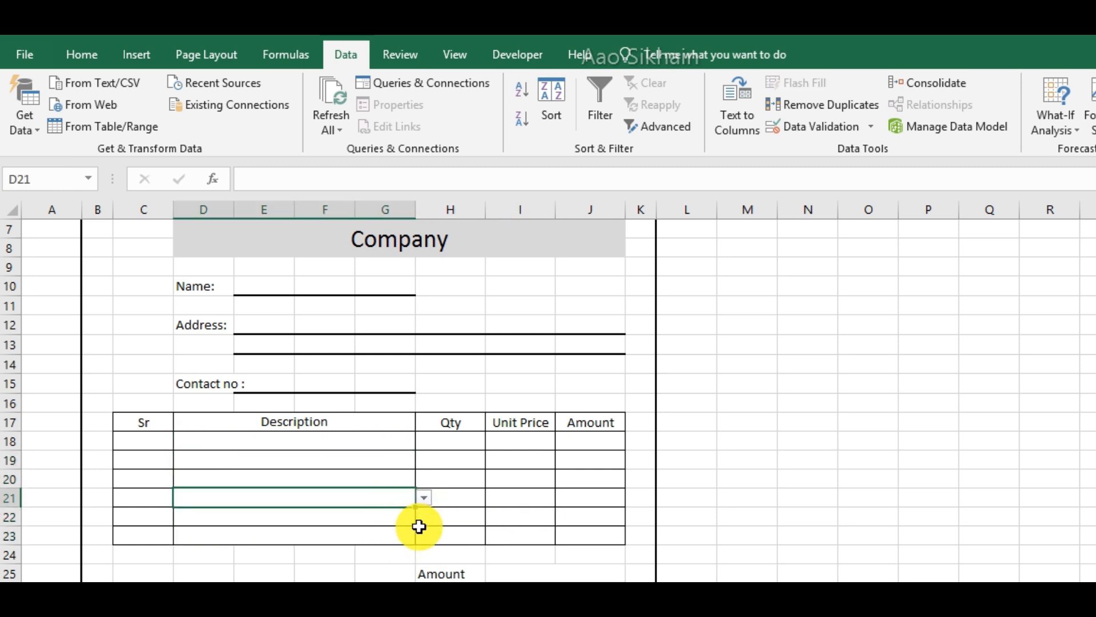
click(424, 498)
click(928, 517)
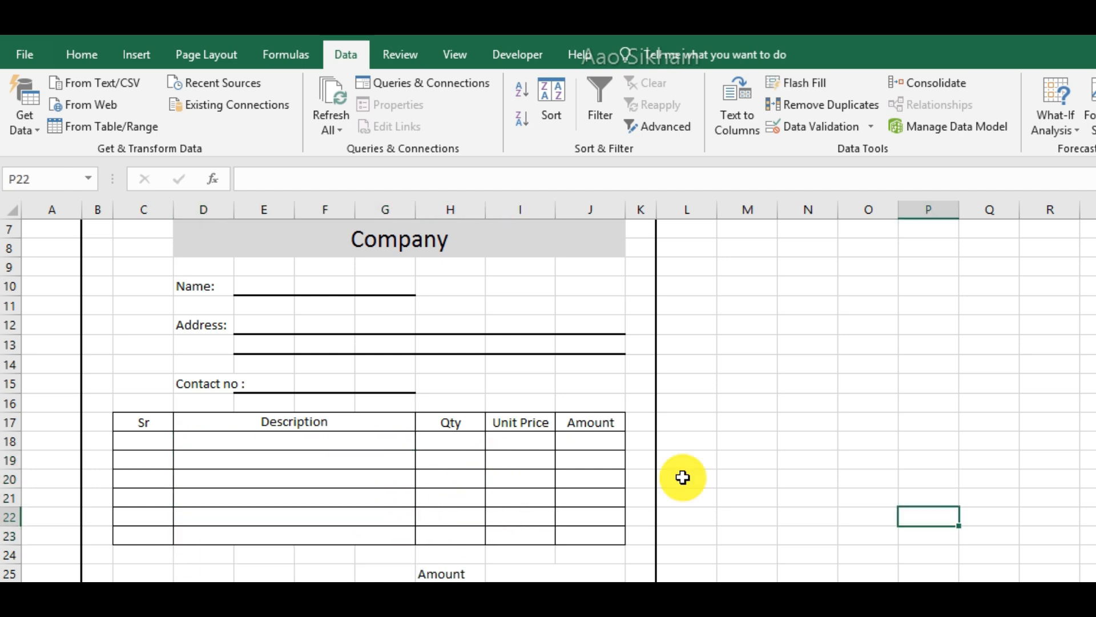
Choose Keyboard from the item drop-down in the first Description row, D18.
click(350, 441)
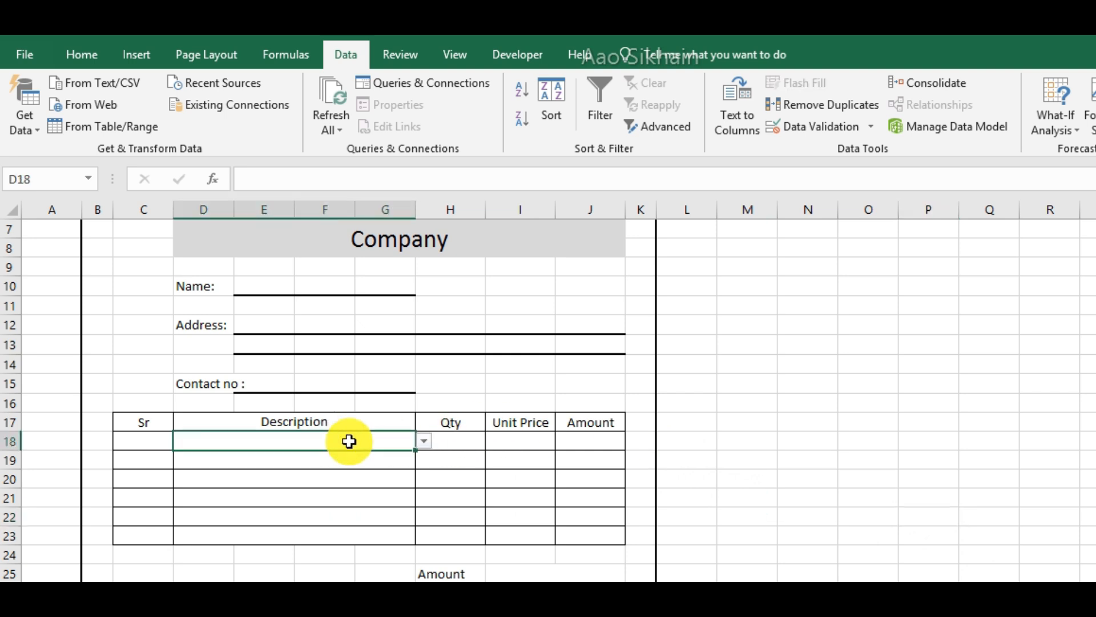
click(423, 442)
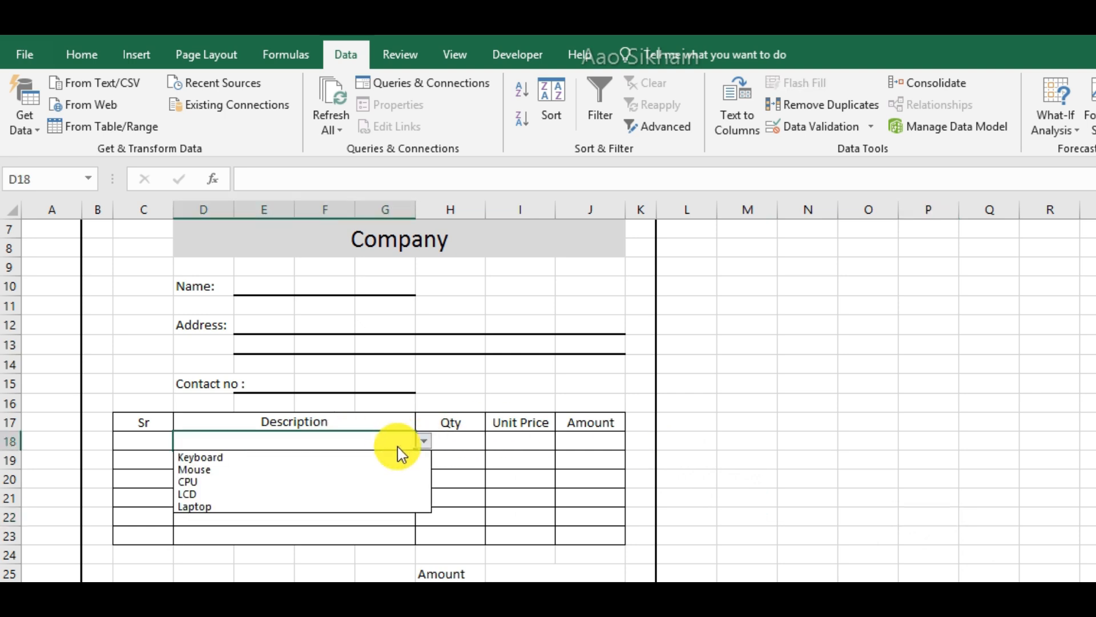
click(333, 459)
click(327, 477)
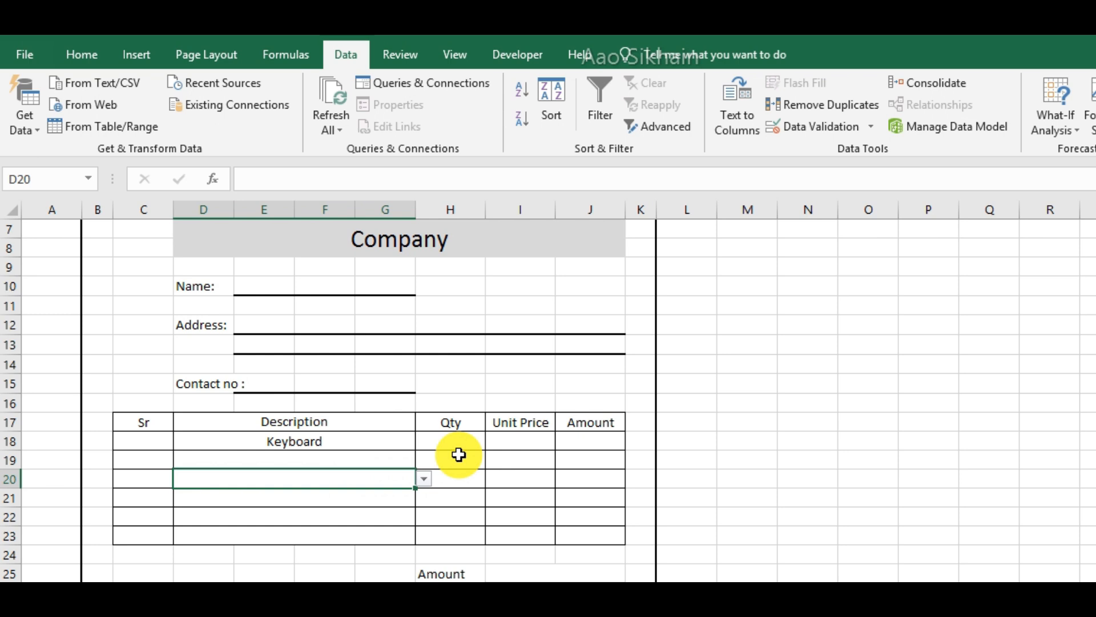
Enter =VLOOKUP(D18,Sheet2!A1:B5,2,0) in the first Unit Price cell, I18, to look up the price of the chosen item.
click(505, 443)
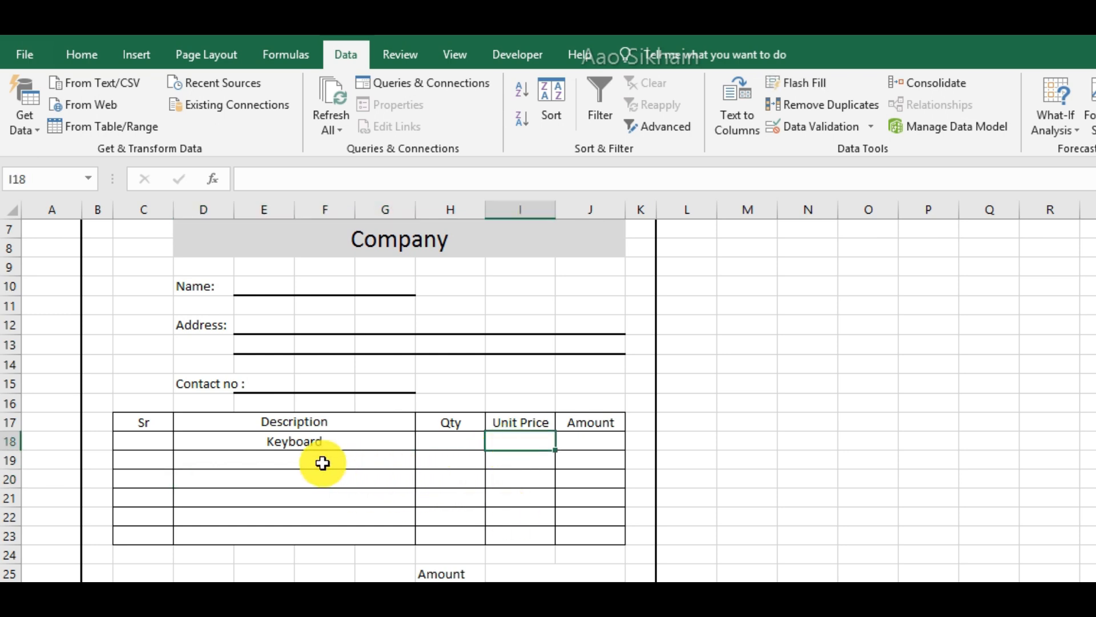
click(319, 441)
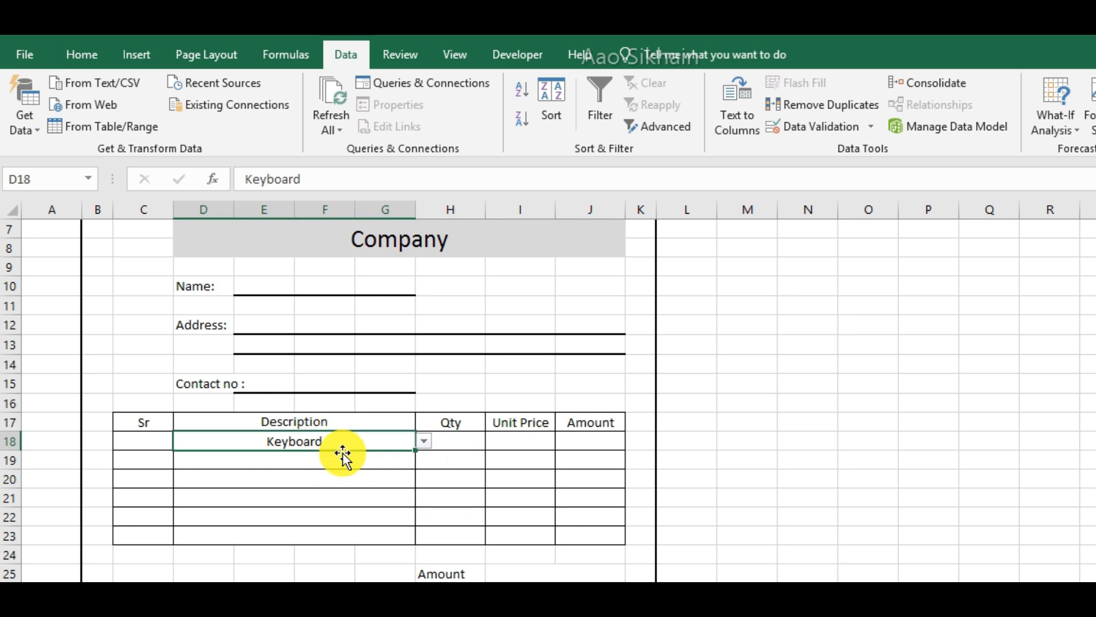
click(503, 444)
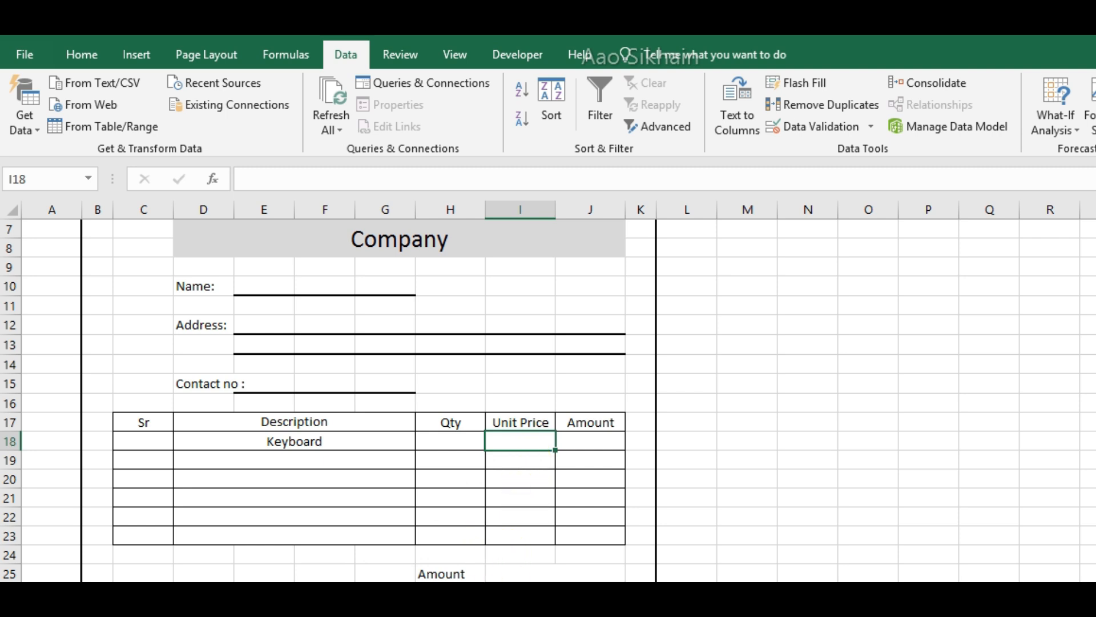
text(=vl)
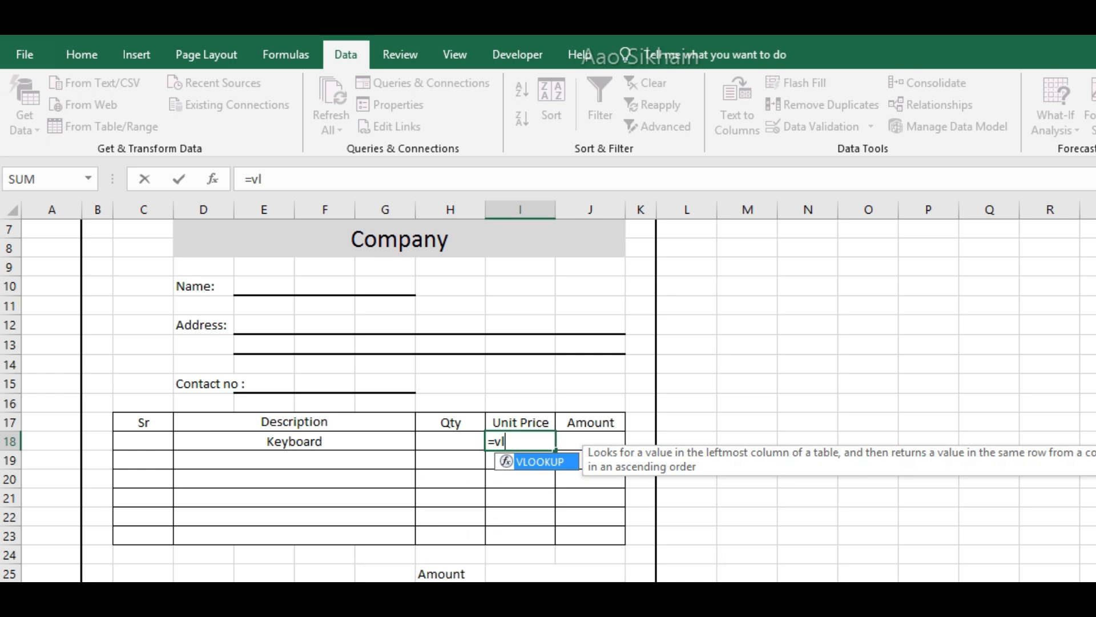
key(Tab)
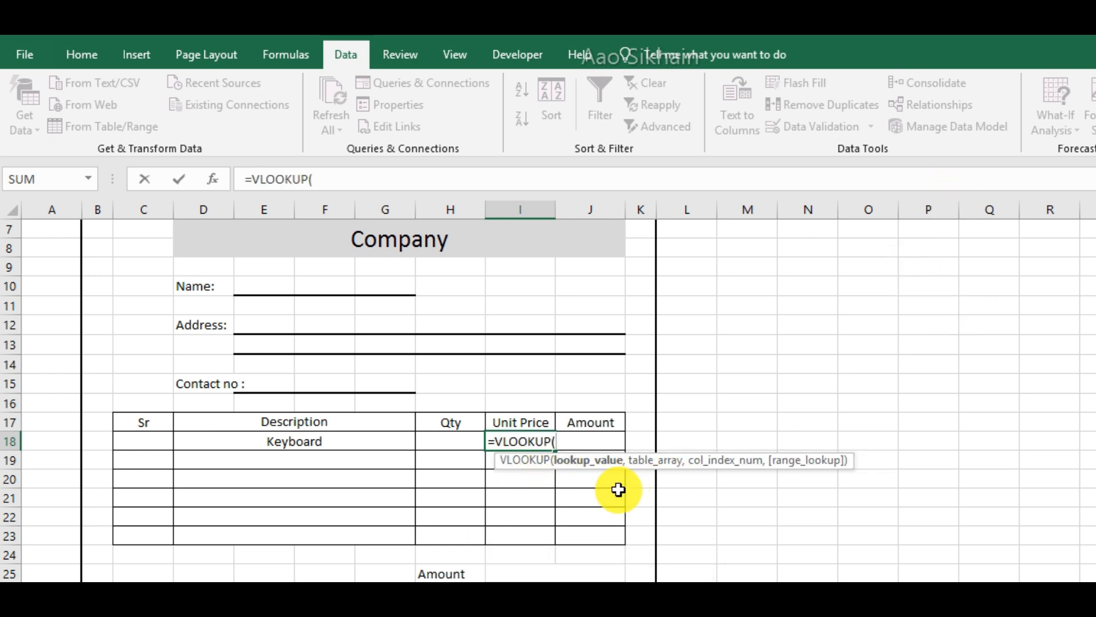
click(278, 442)
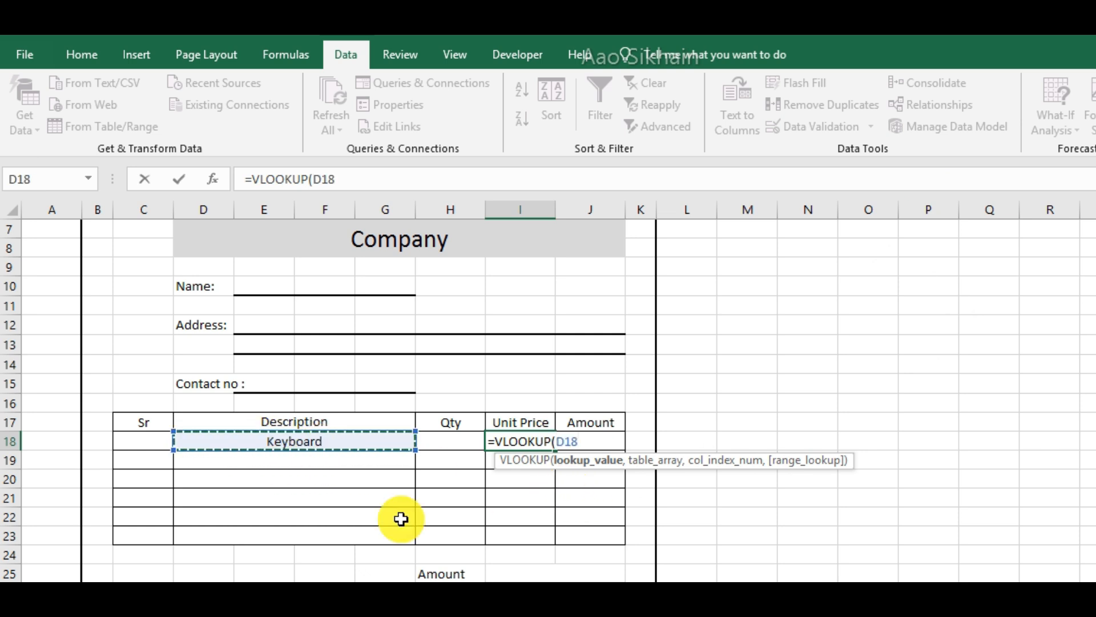
text(,)
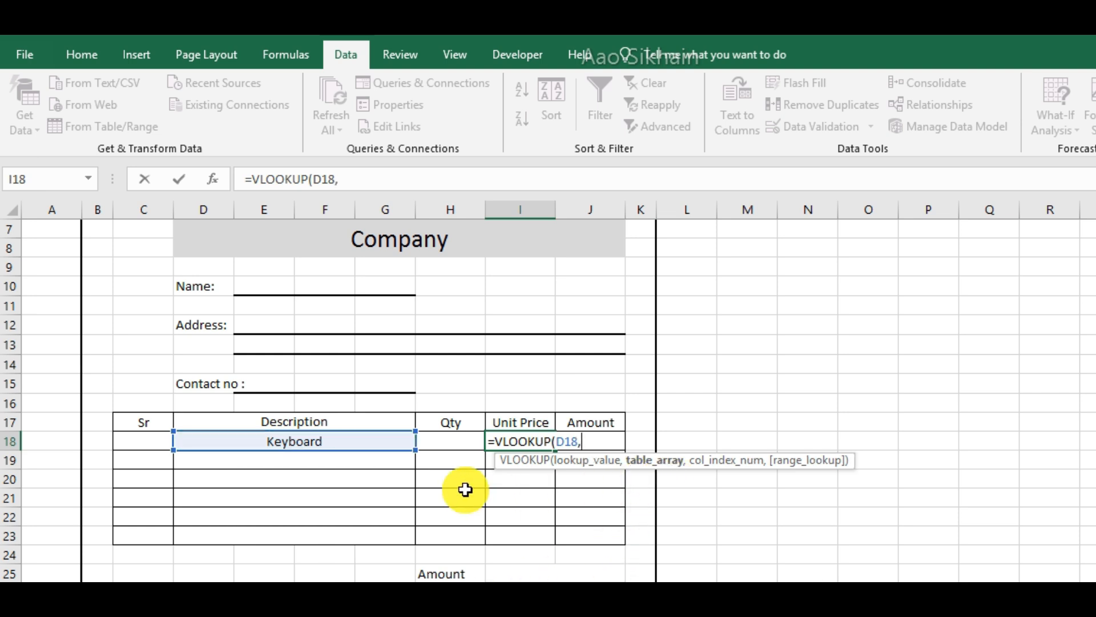
click(137, 594)
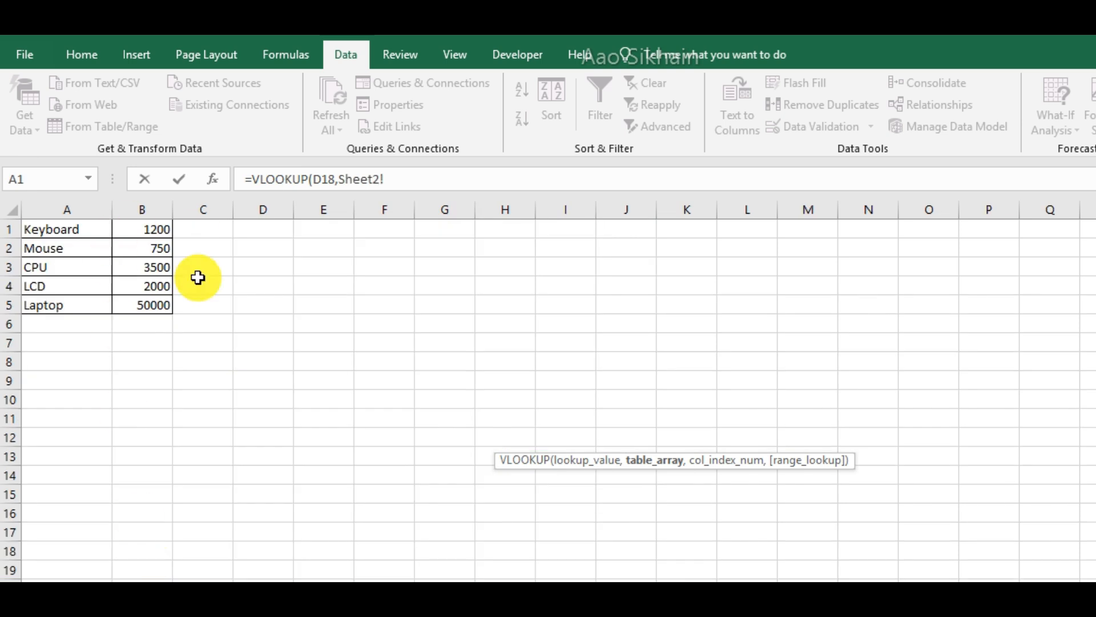
drag(75, 237, 140, 306)
text(,2)
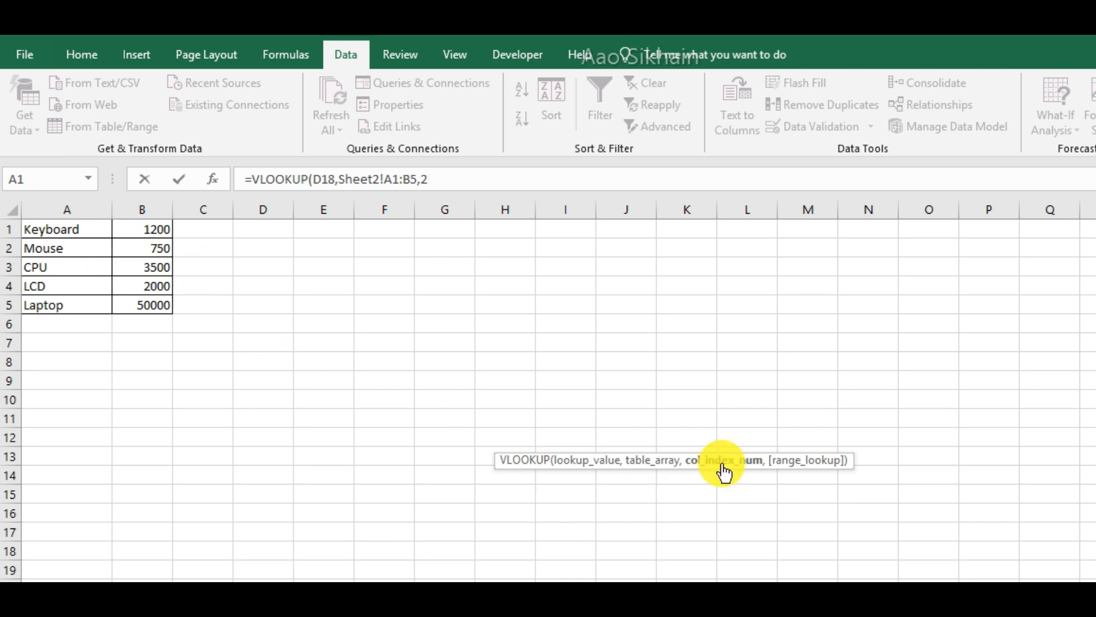
text(,)
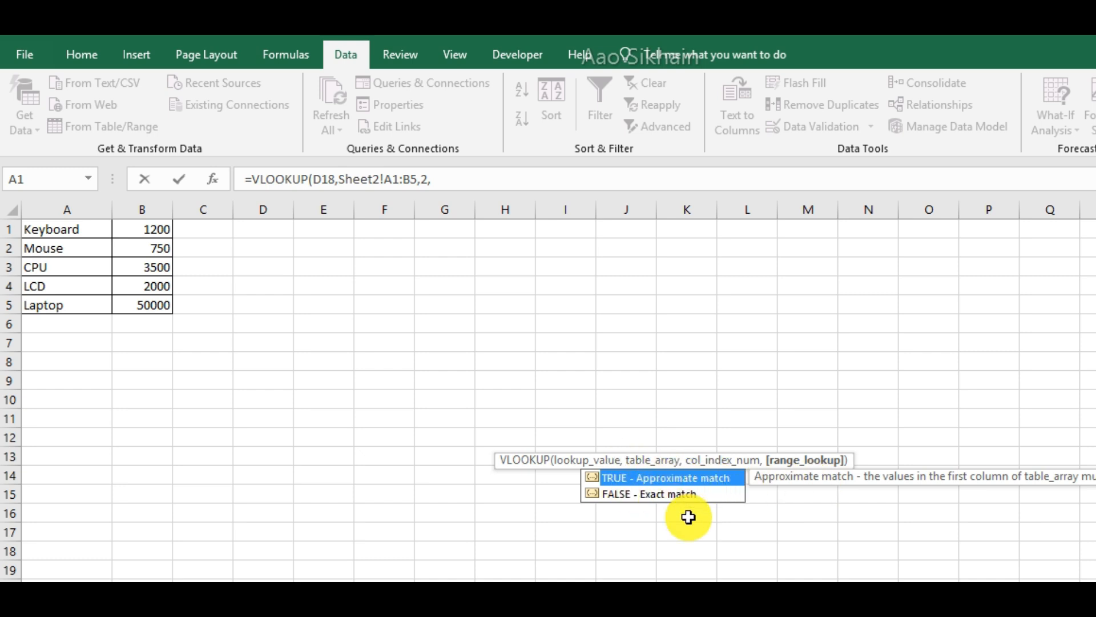
text(0)
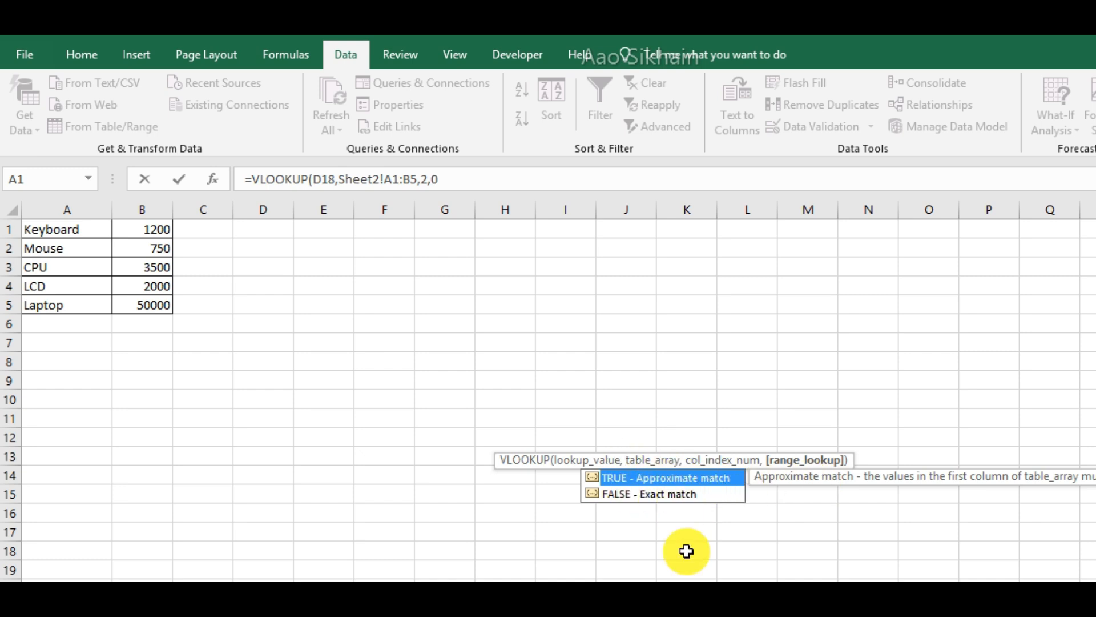
text())
key(Return)
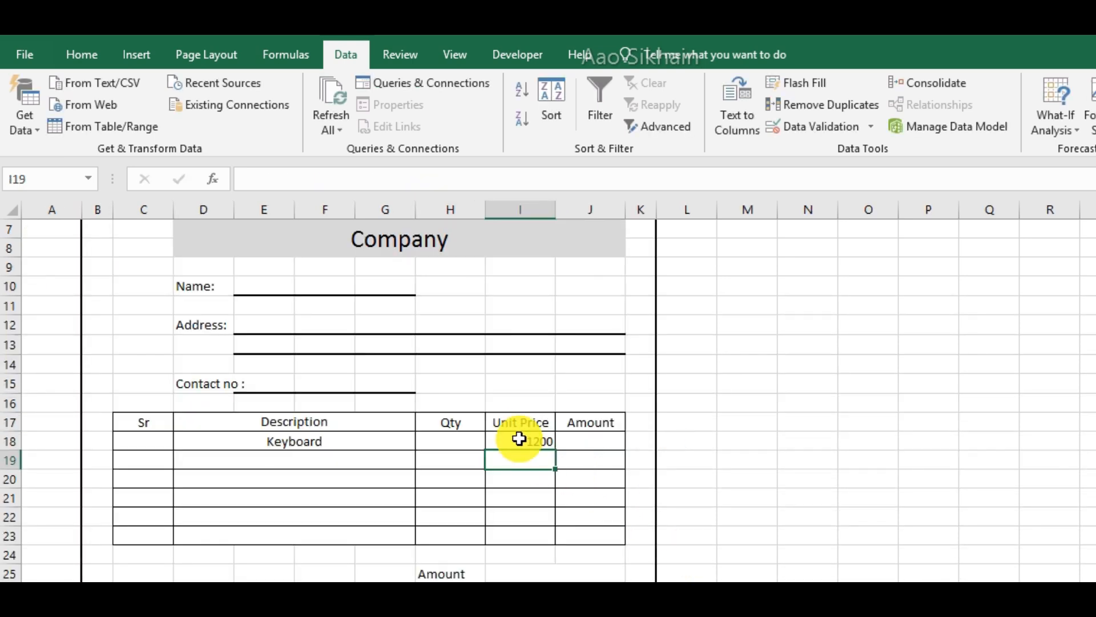
Copy the VLOOKUP formula from I18 to the remaining Unit Price cells I19:I23.
click(519, 438)
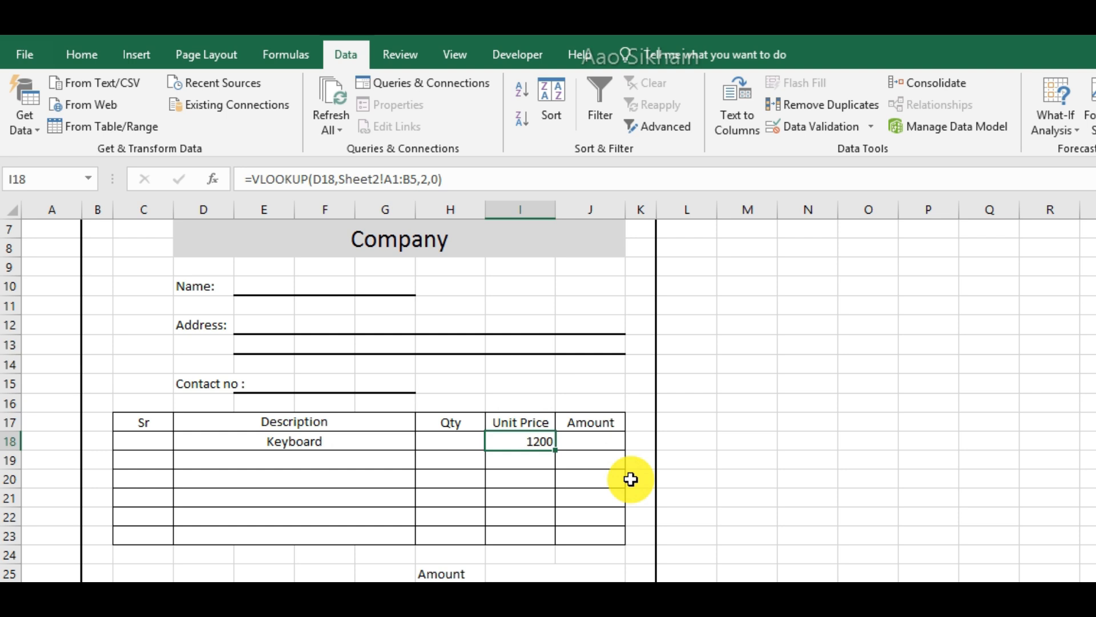
key(Down)
key(shift+Down)
key(shift+Down)
key(shift+Down)
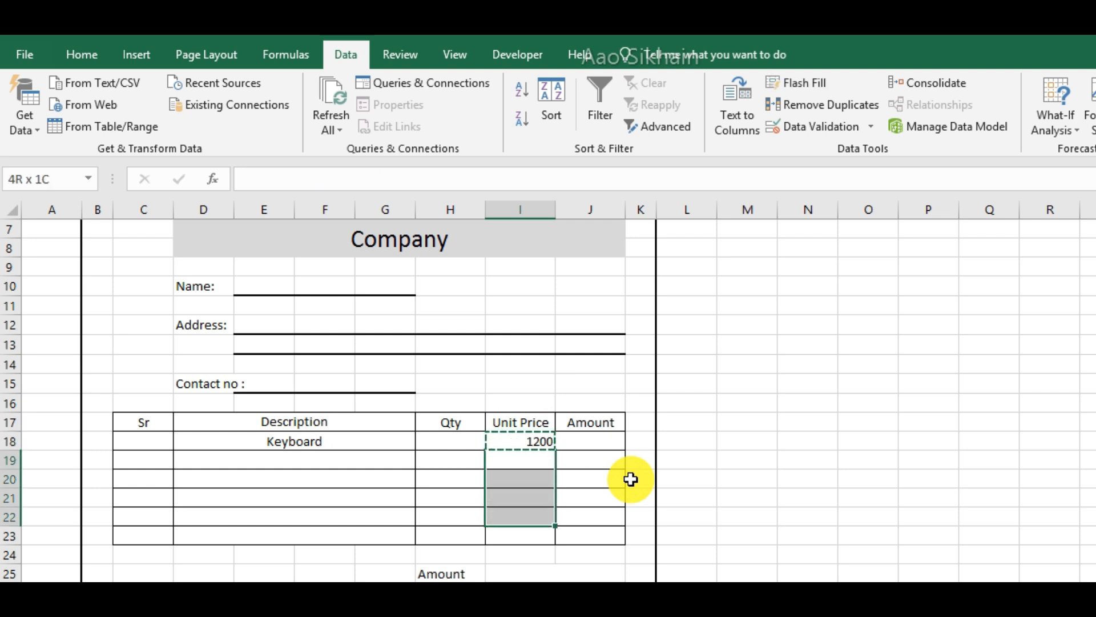
key(shift+Down)
key(ctrl+v)
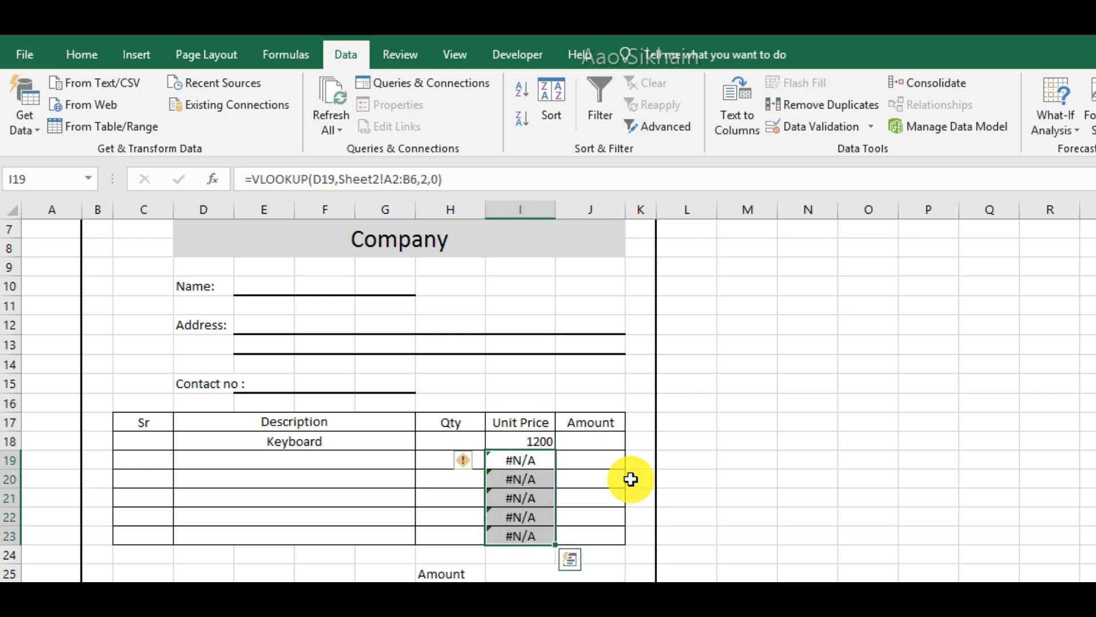
Compare Description cell D19 and its item list with the copied price formula in I19.
click(320, 461)
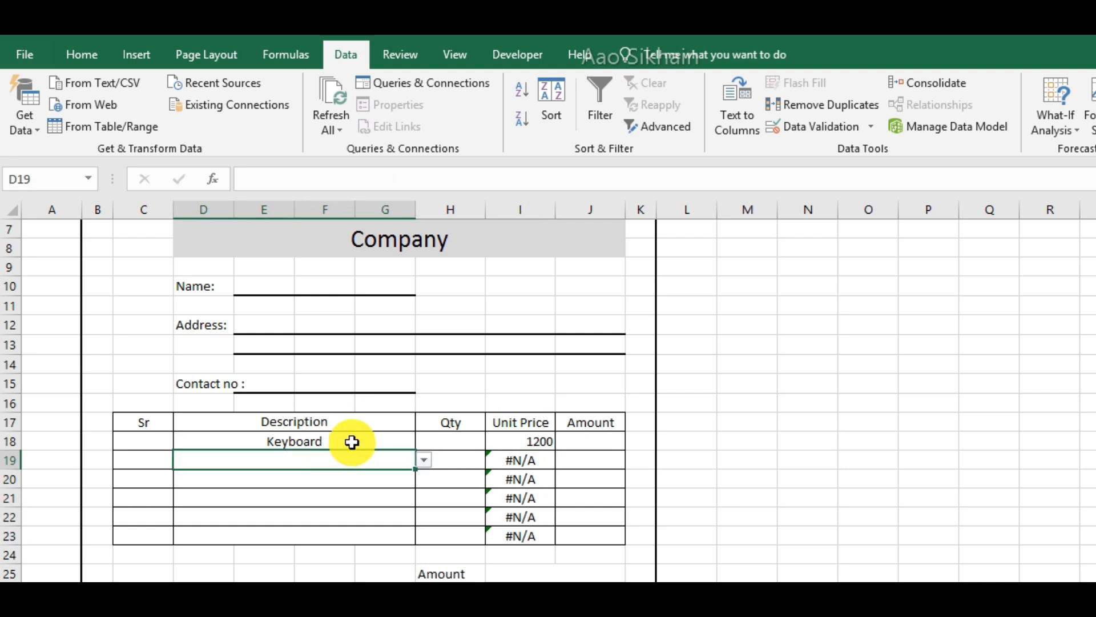
click(531, 464)
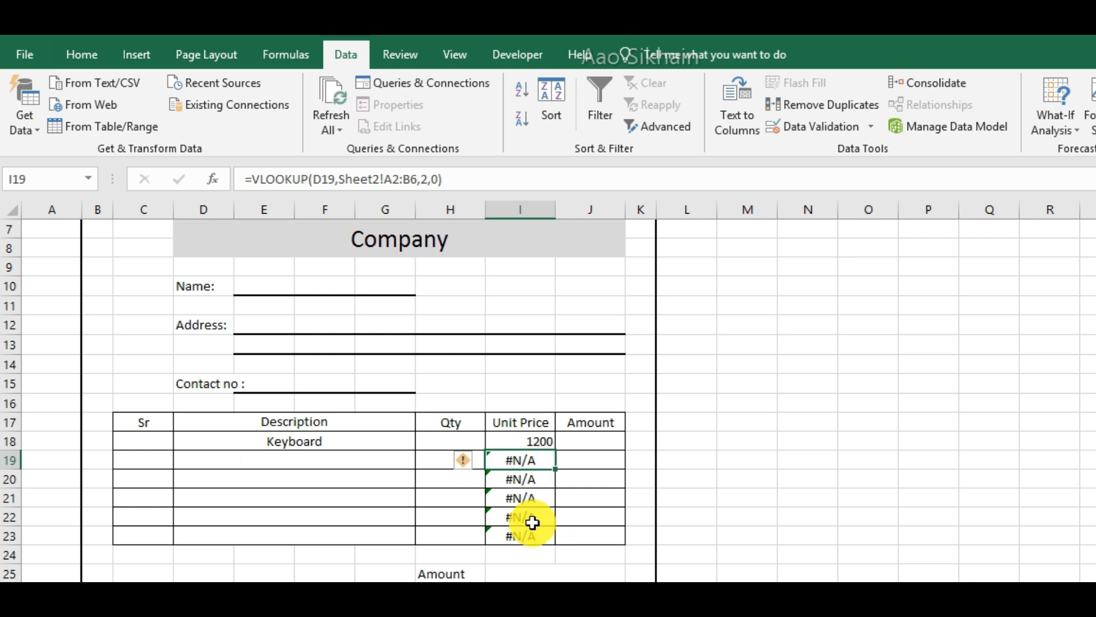
click(355, 460)
click(423, 460)
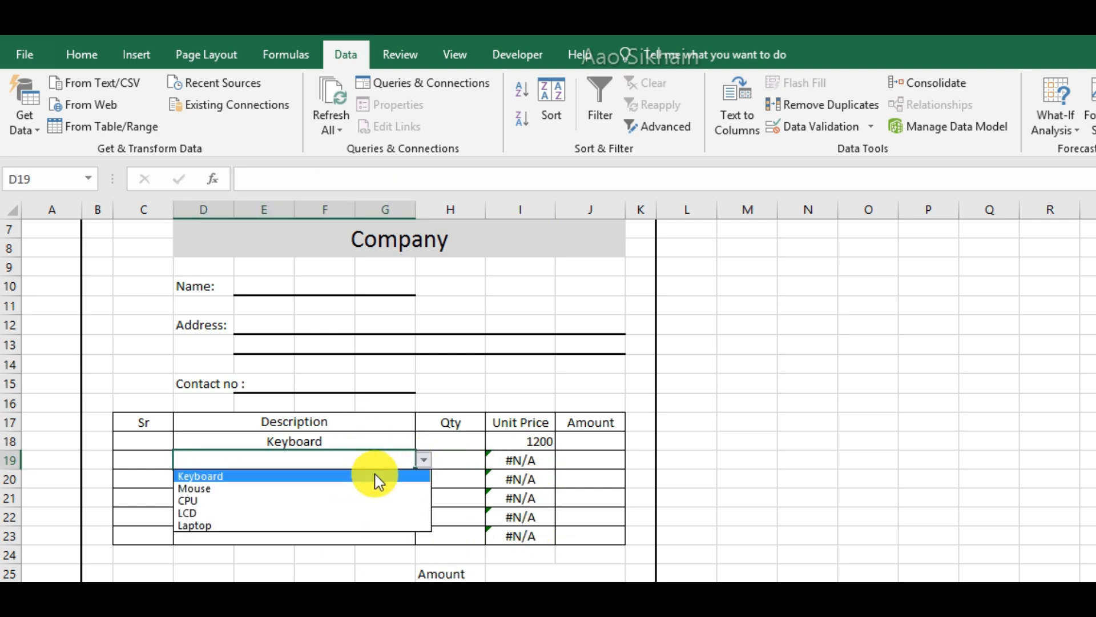
click(358, 486)
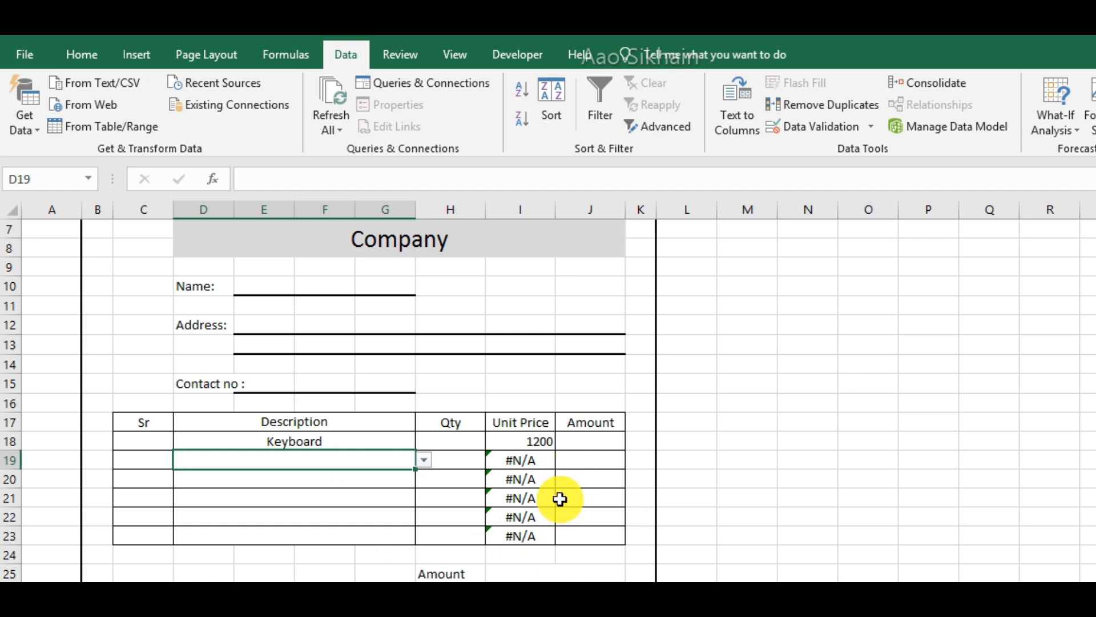
Wrap the Unit Price formula in I18 in IFERROR with an empty-text fallback, giving =IFERROR(VLOOKUP(D18,Sheet2!A1:B5,2,0),"").
scroll(558, 499, up, 2)
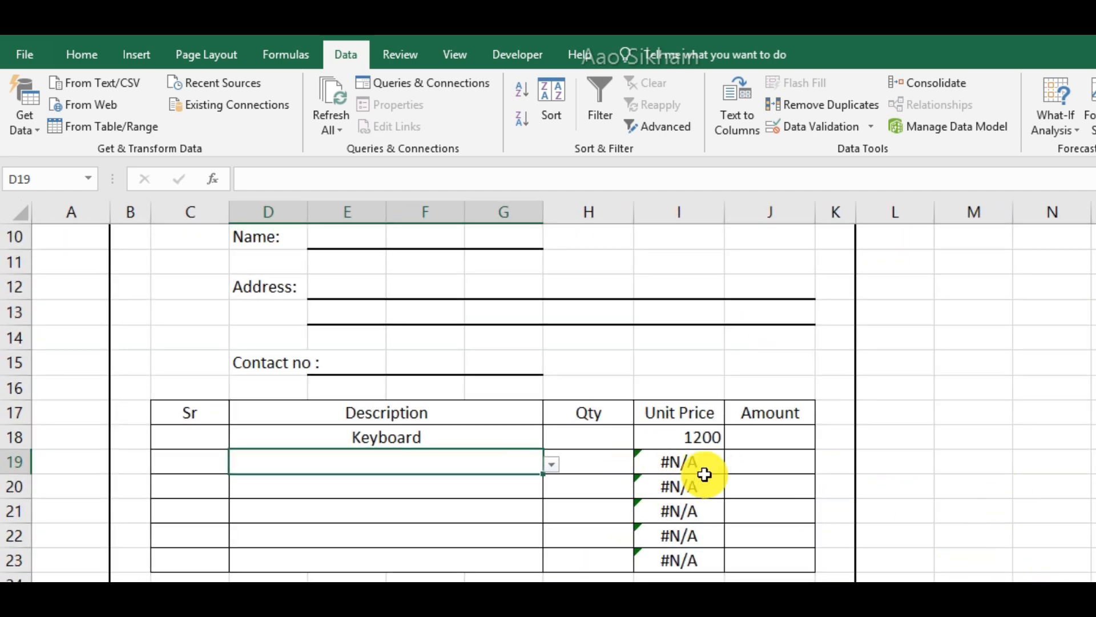
click(683, 441)
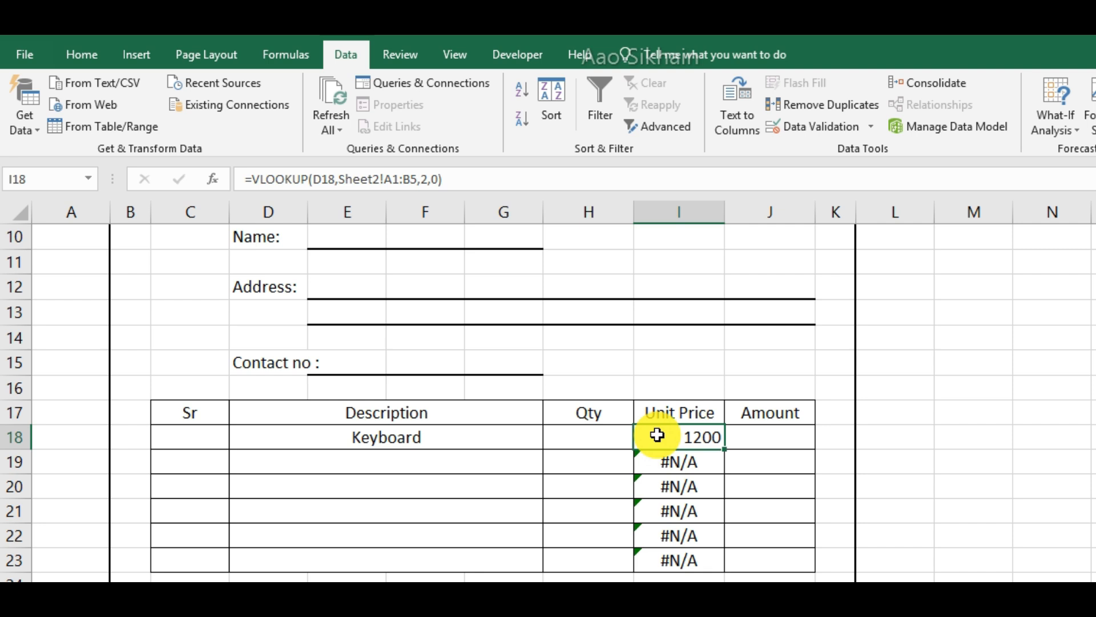
click(257, 177)
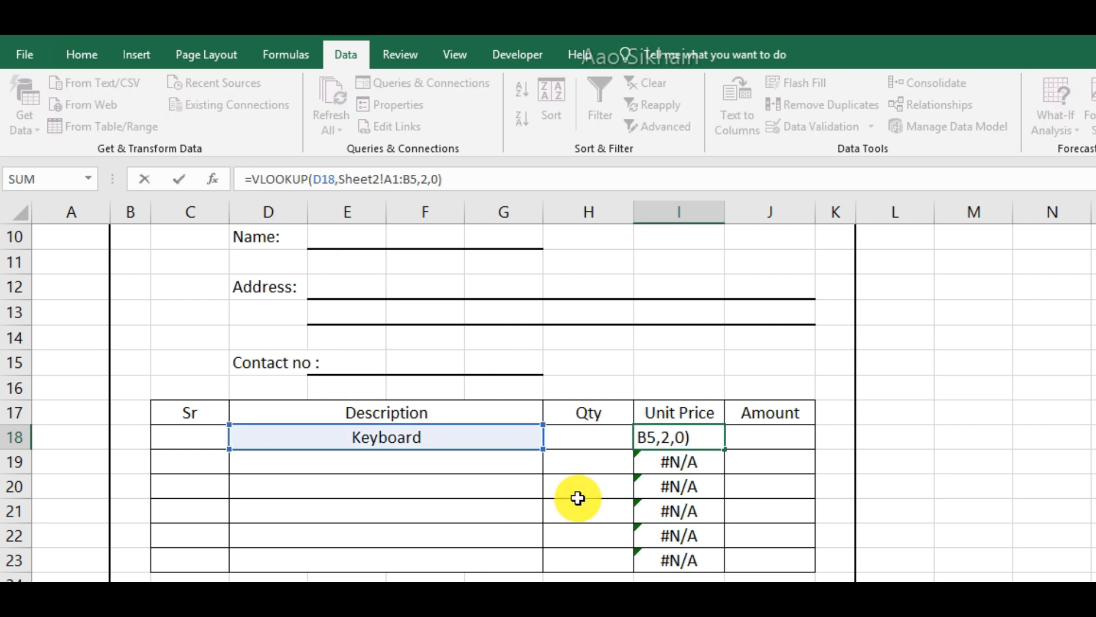
key(Escape)
double_click(688, 439)
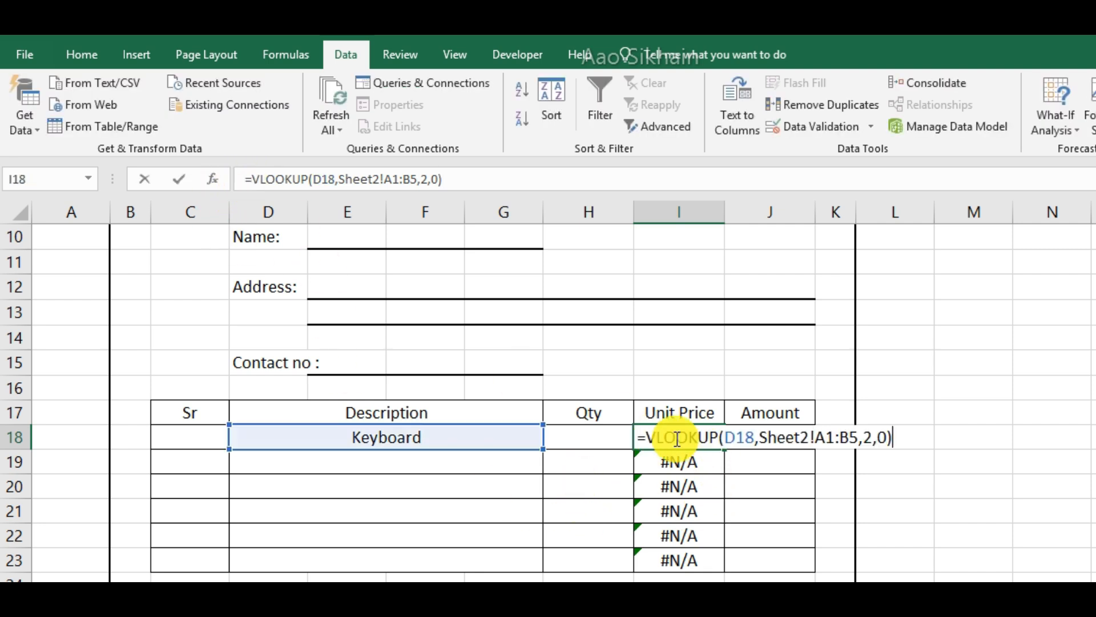
click(650, 440)
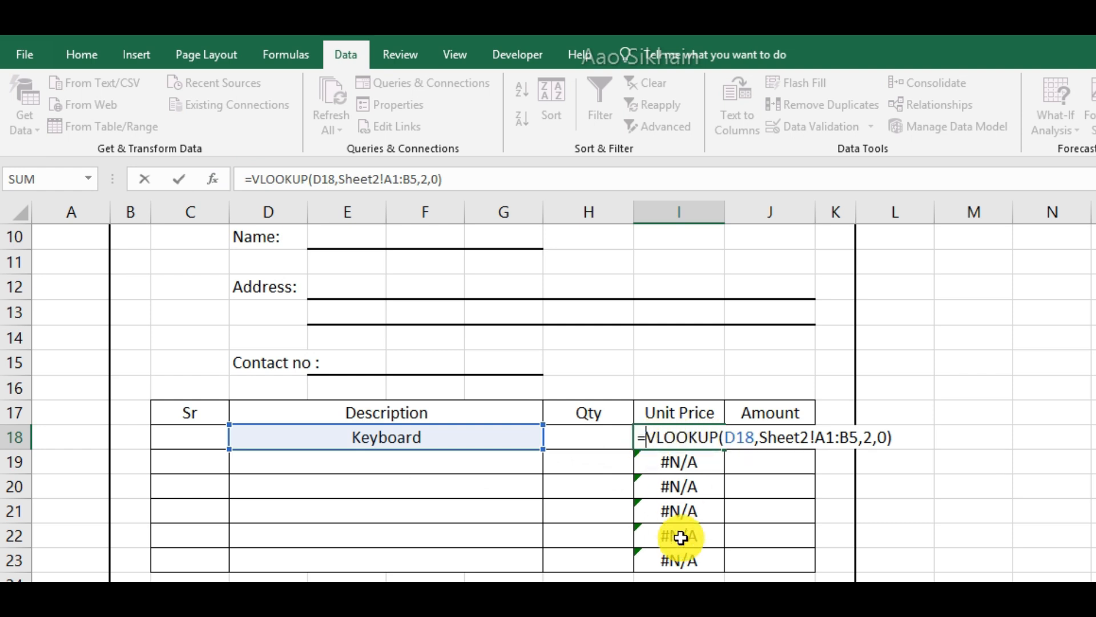
text(if)
key(Down)
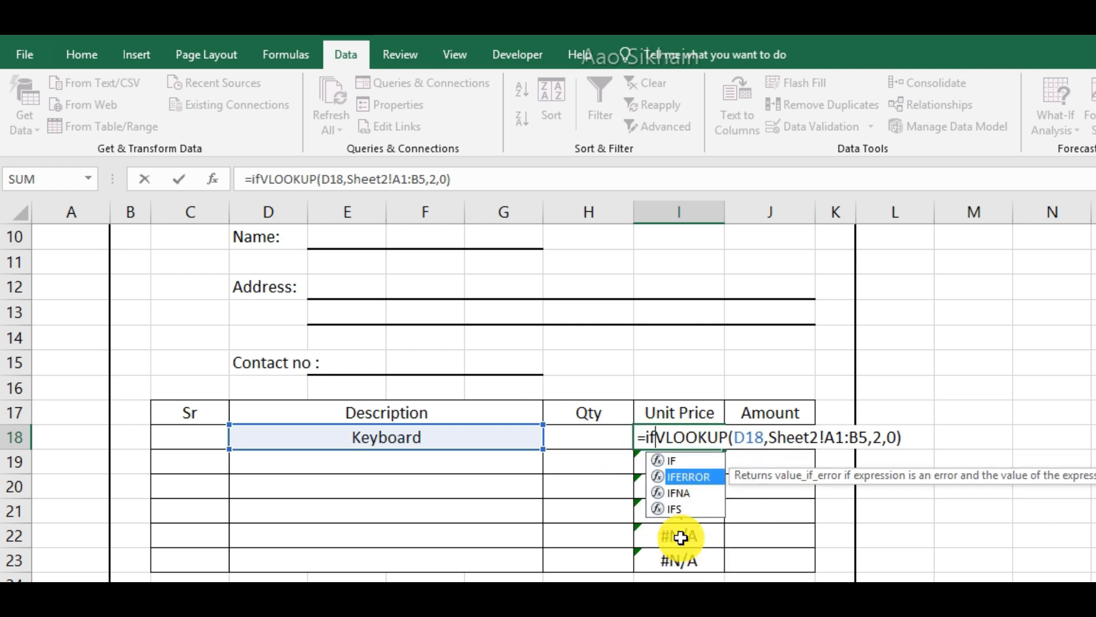
key(Tab)
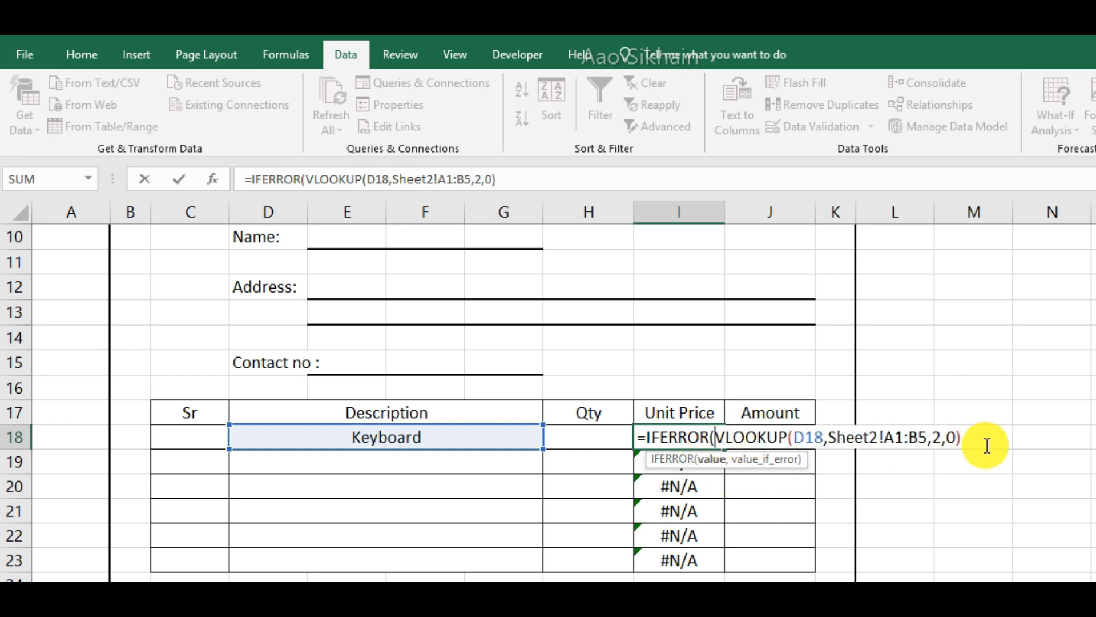
text(,)
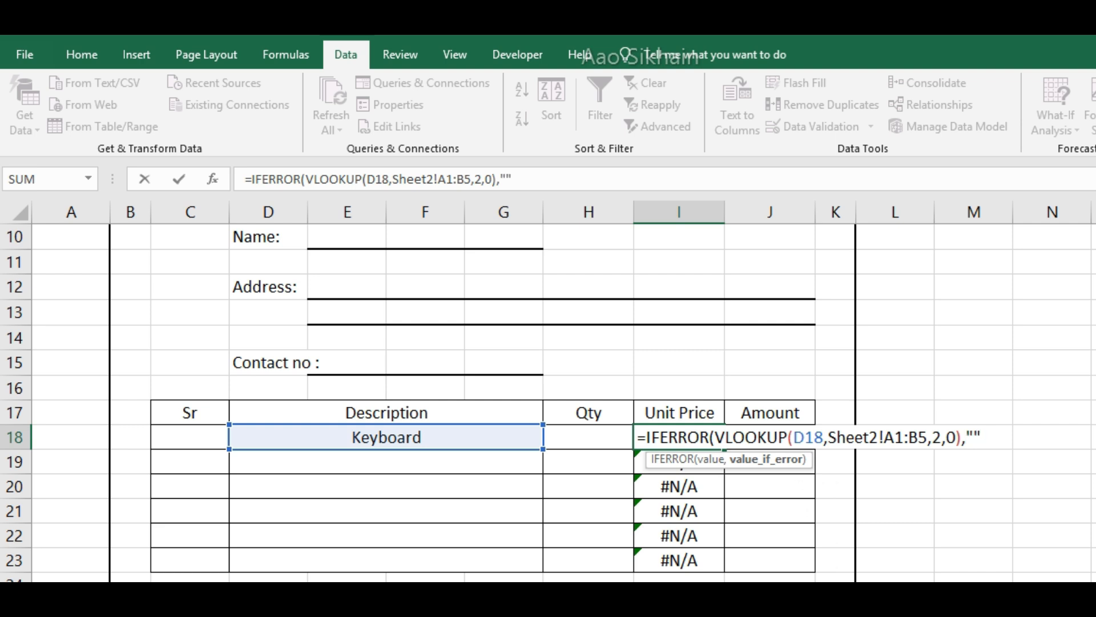
key(Return)
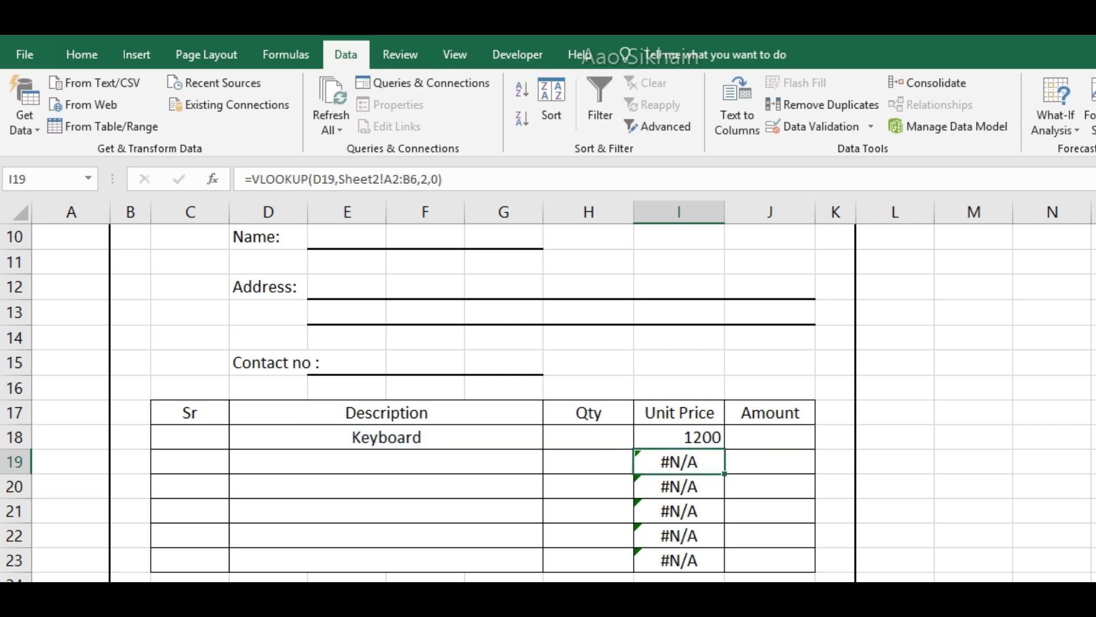
Copy the IFERROR formula from I18 over the remaining Unit Price cells I19:I23.
click(679, 437)
drag(679, 462, 679, 560)
key(ctrl+v)
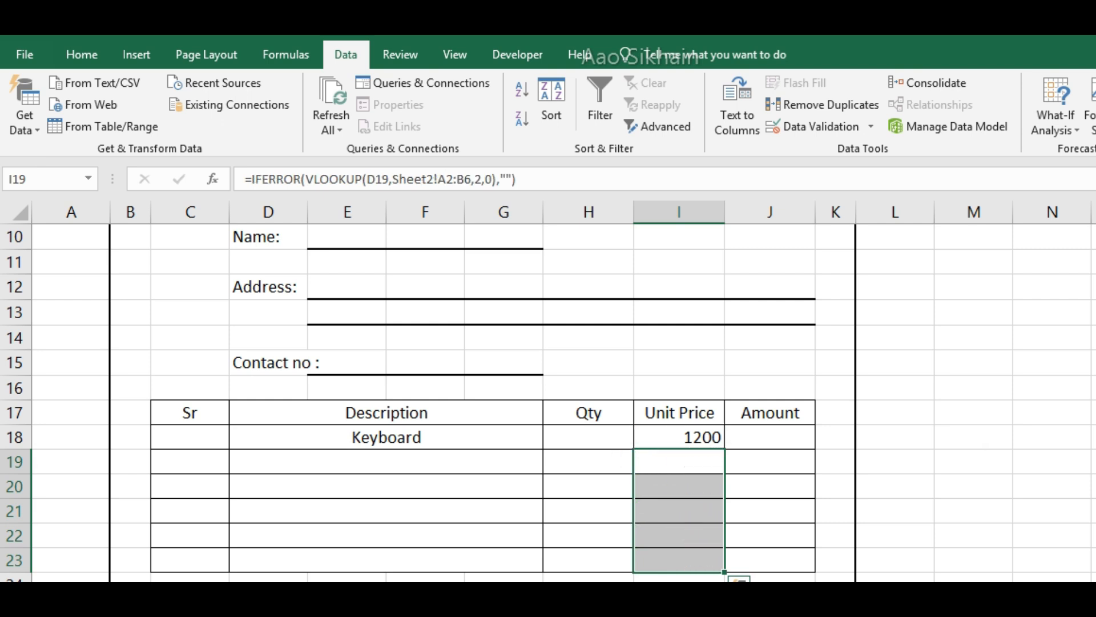
click(684, 514)
Test the price lookup by choosing Mouse from the drop-down in D19, and clear the item again.
click(491, 465)
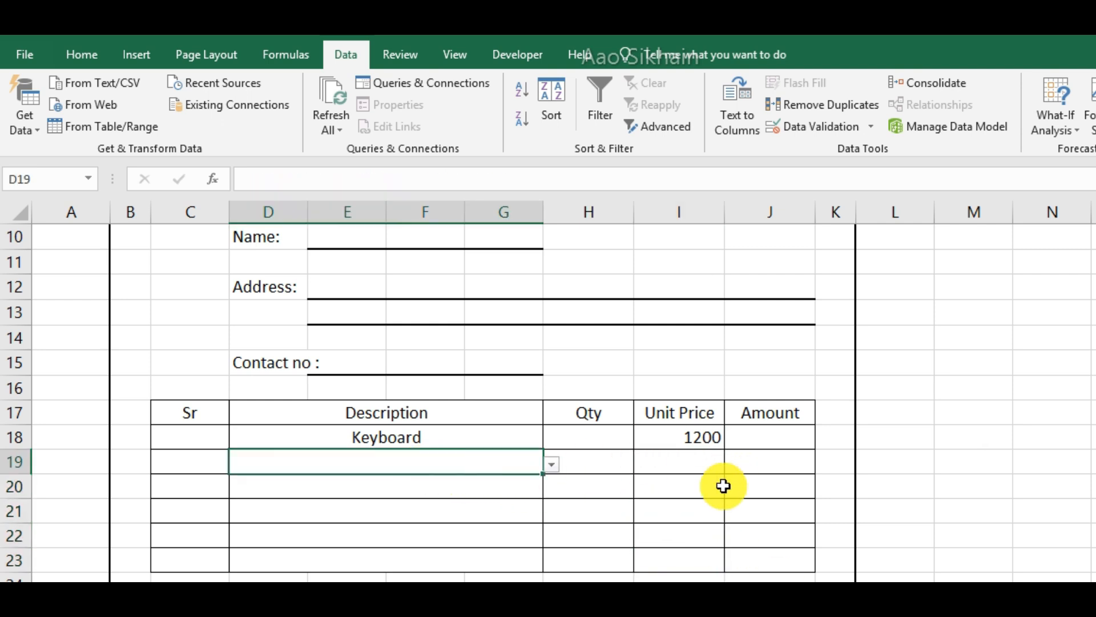
click(551, 464)
click(469, 499)
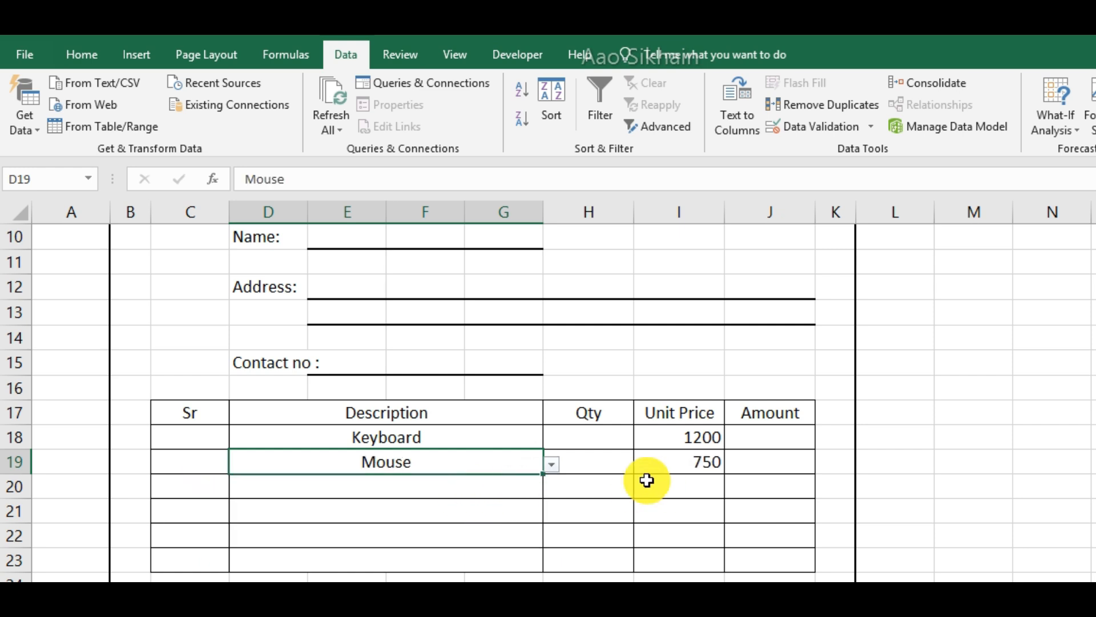
click(554, 464)
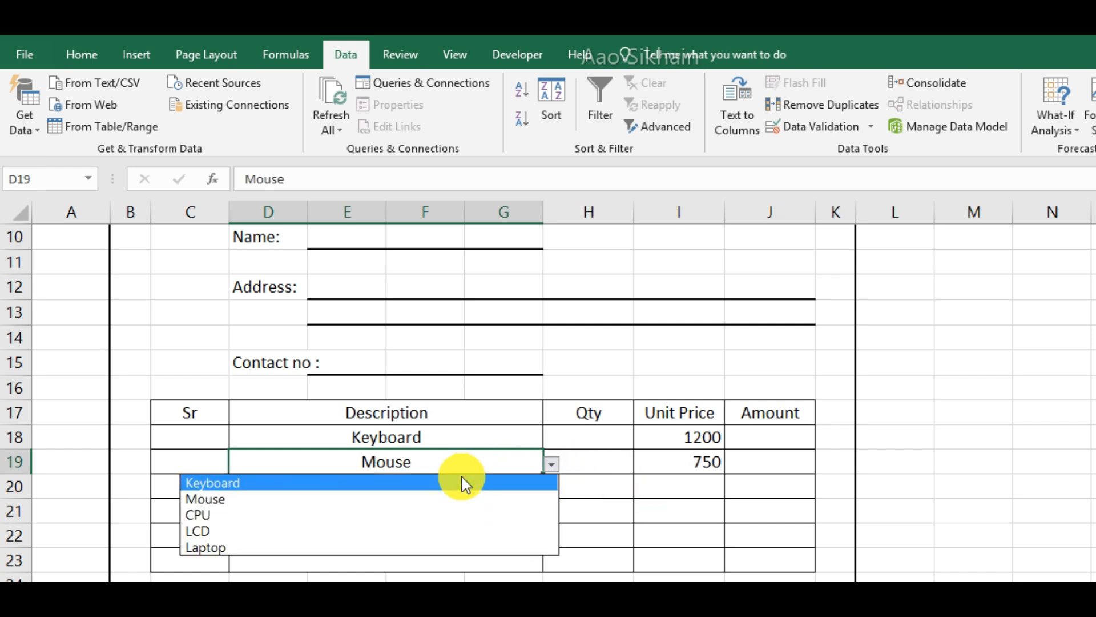
click(817, 471)
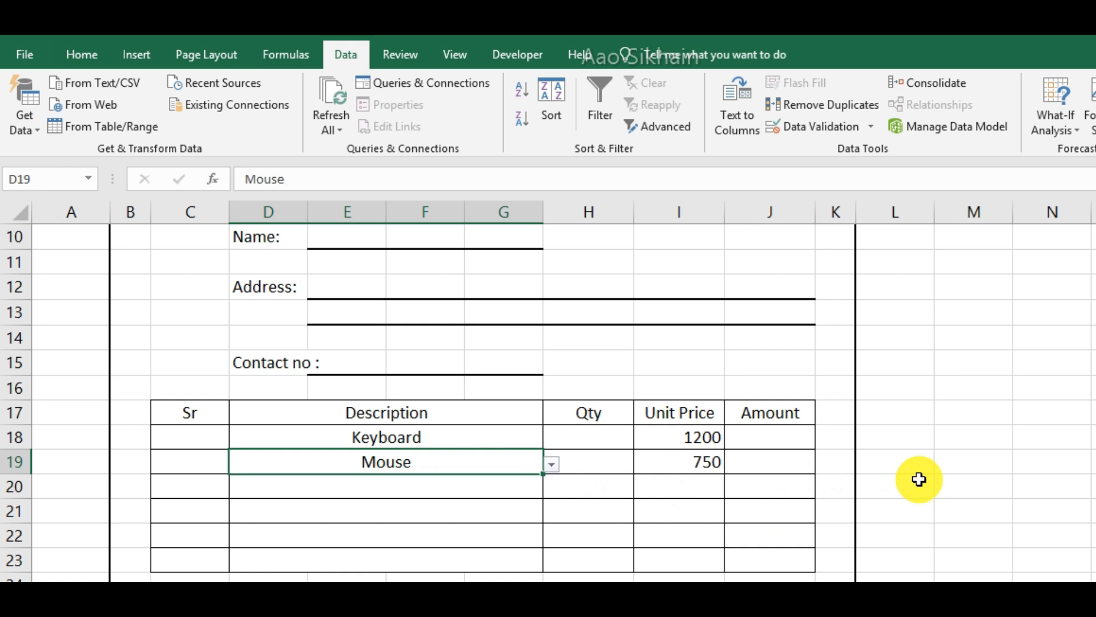
key(Delete)
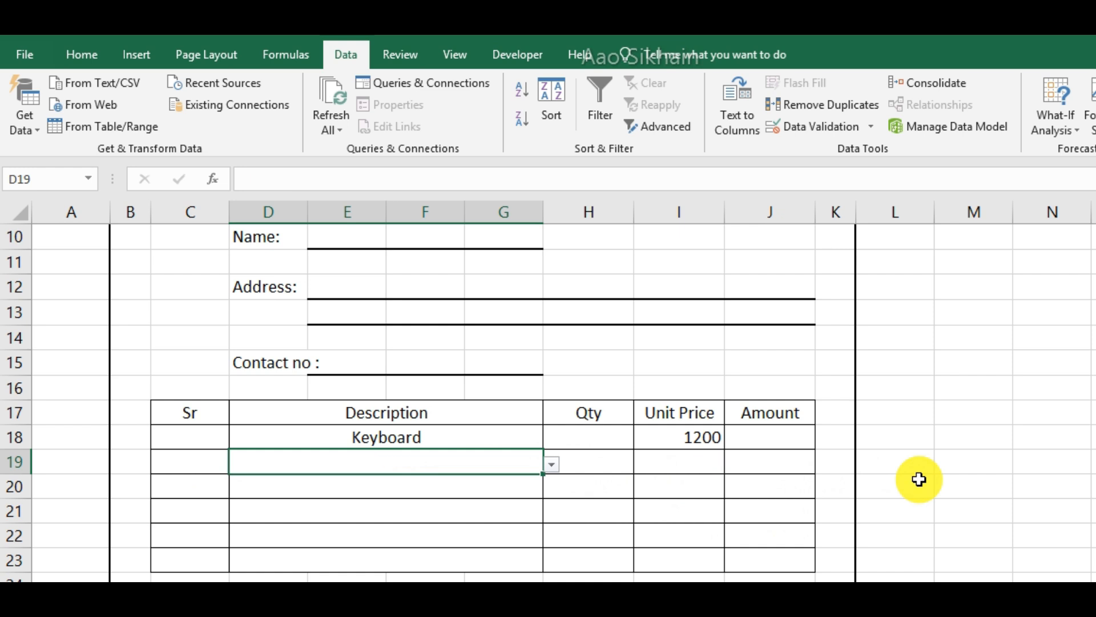
click(680, 464)
scroll(765, 431, down, 1)
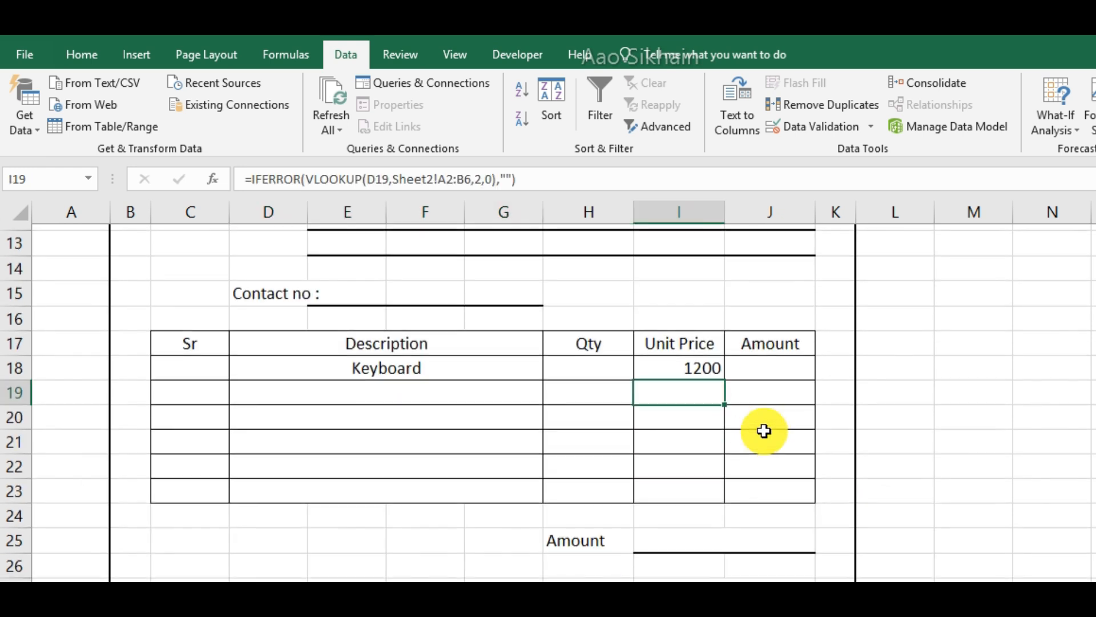
Enter quantity 2 for Keyboard in H18 and calculate its Amount in J18 with =H18*I18.
click(570, 360)
key(Return)
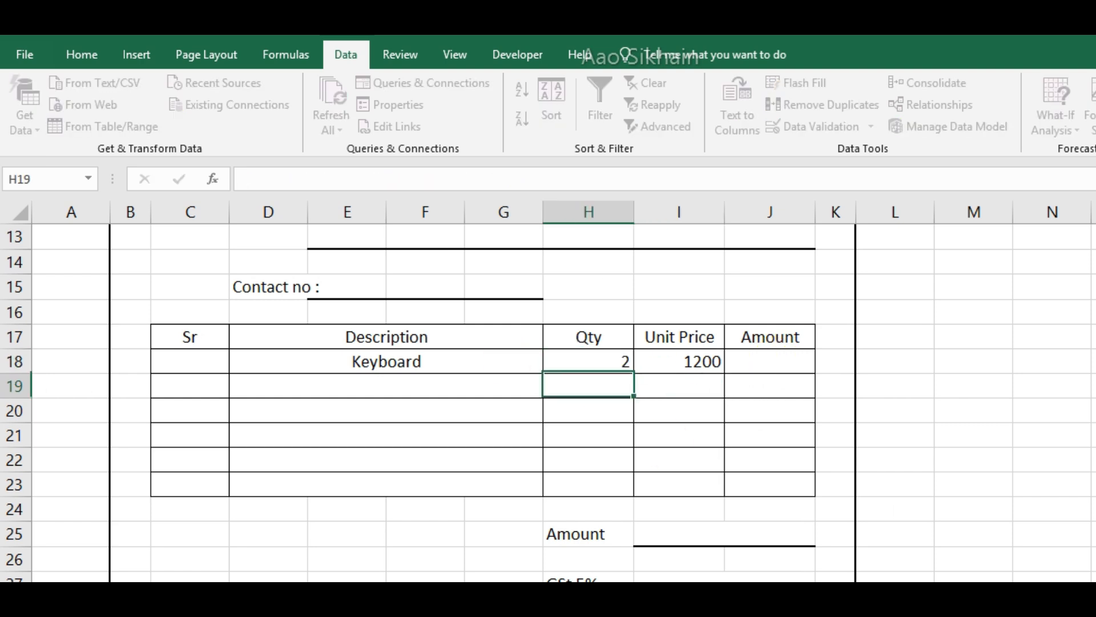
click(772, 364)
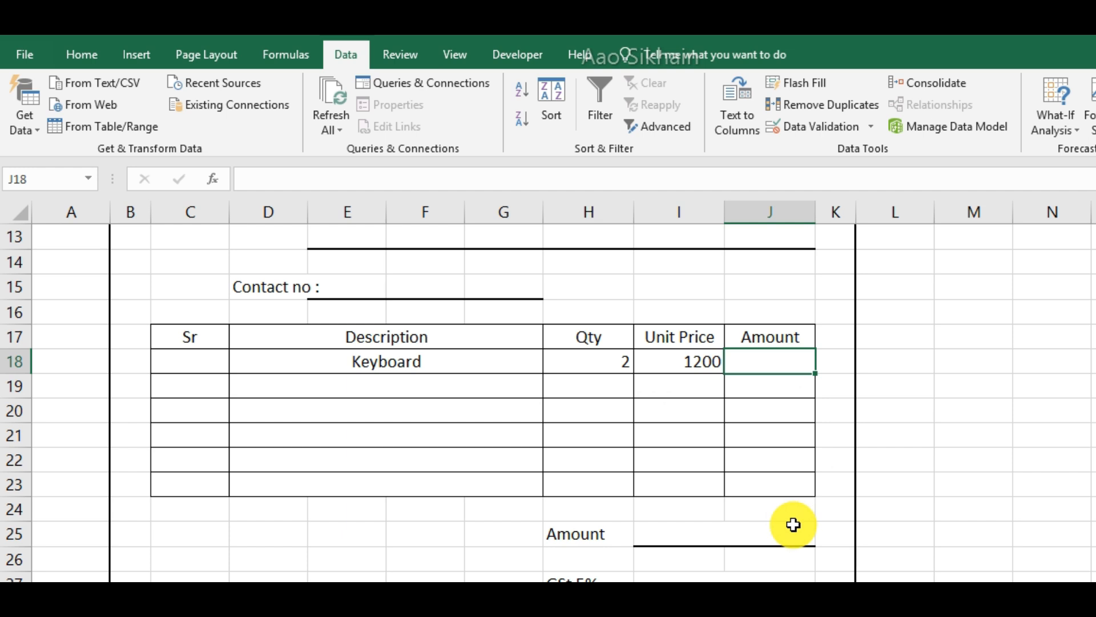
text(=)
click(574, 364)
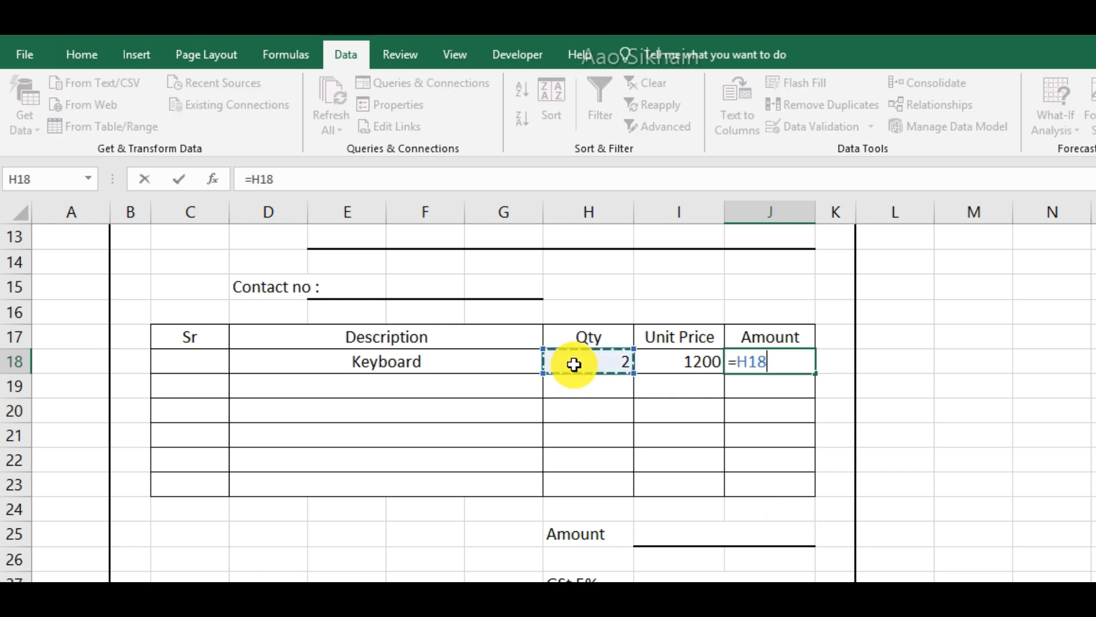
text(*)
click(683, 365)
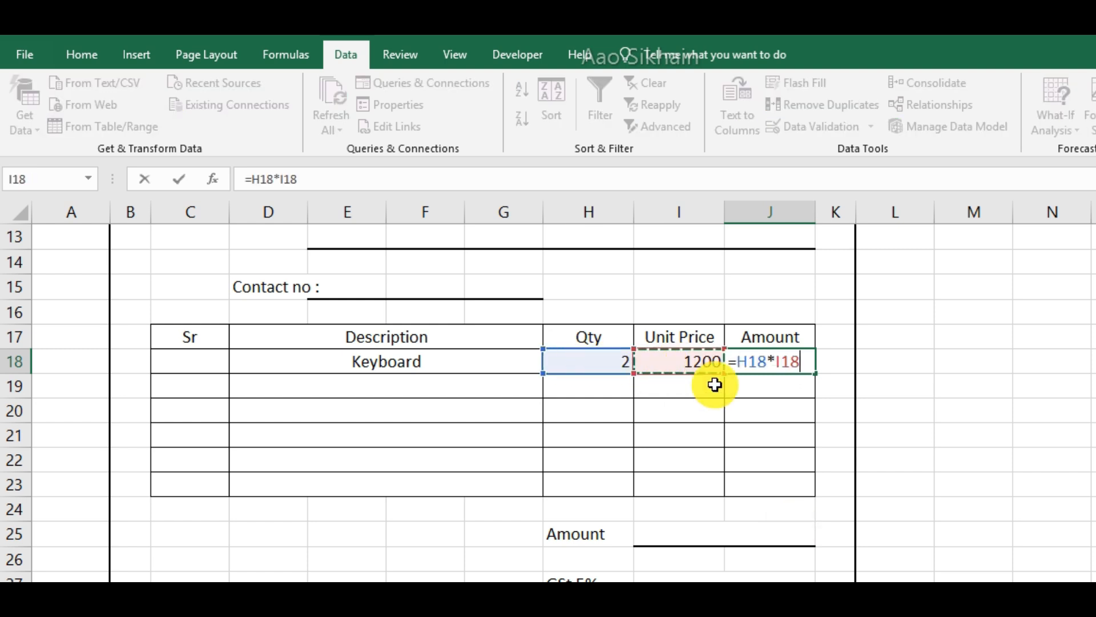
key(Return)
Copy the plain multiplication formula from J18 into the remaining Amount cells J19:J23.
click(800, 362)
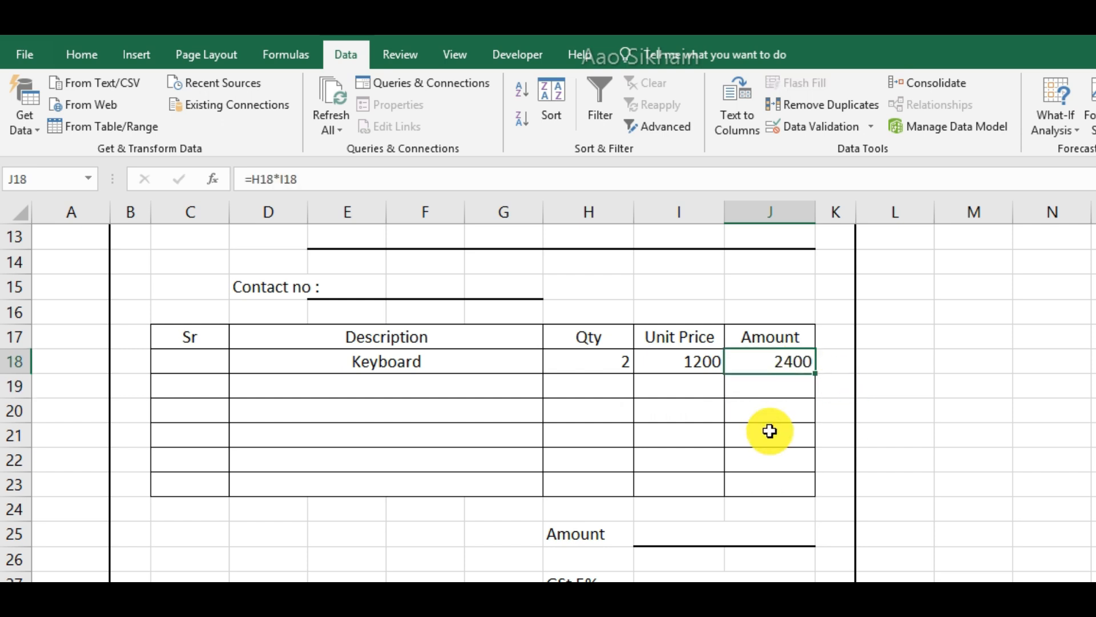
key(ctrl+c)
key(Down)
key(shift+Down)
key(shift+Down)
key(shift+Down)
key(shift+Down)
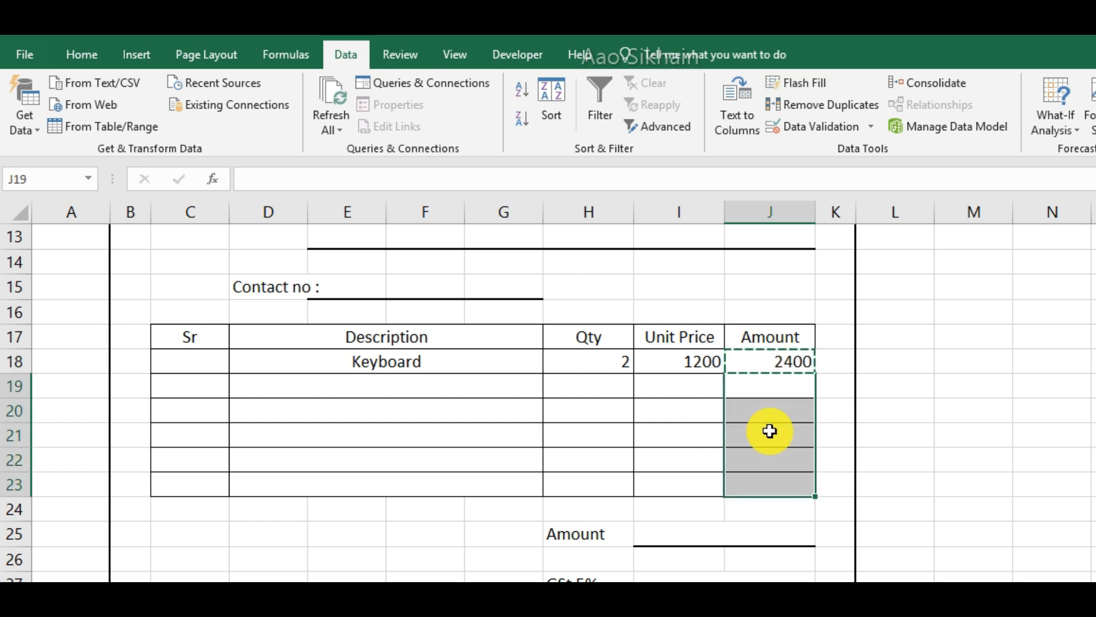
key(ctrl+v)
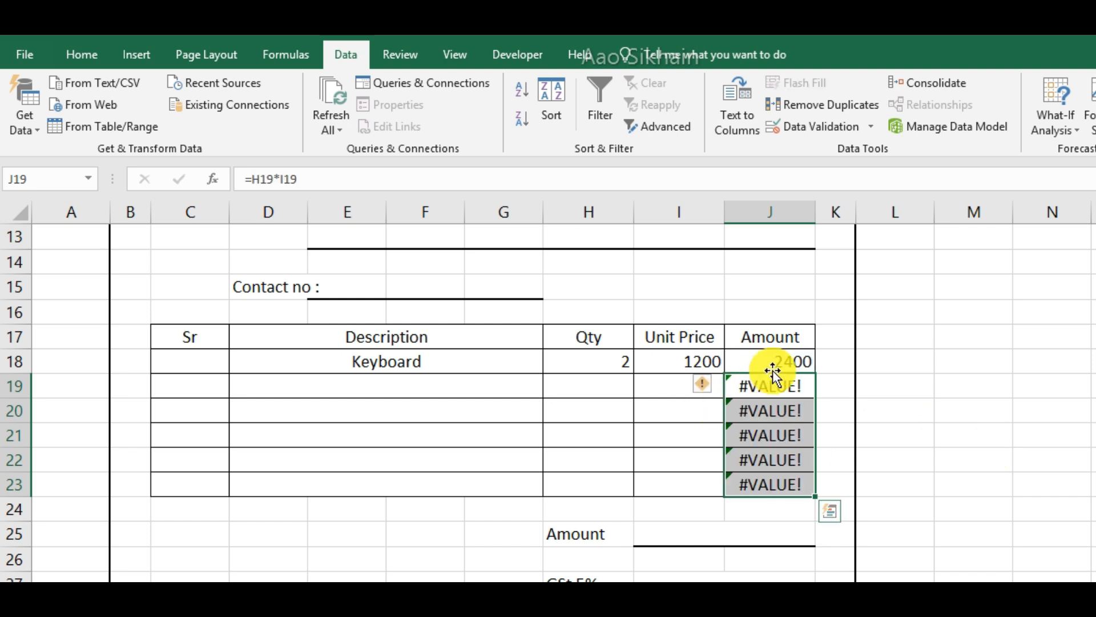
click(849, 381)
click(761, 381)
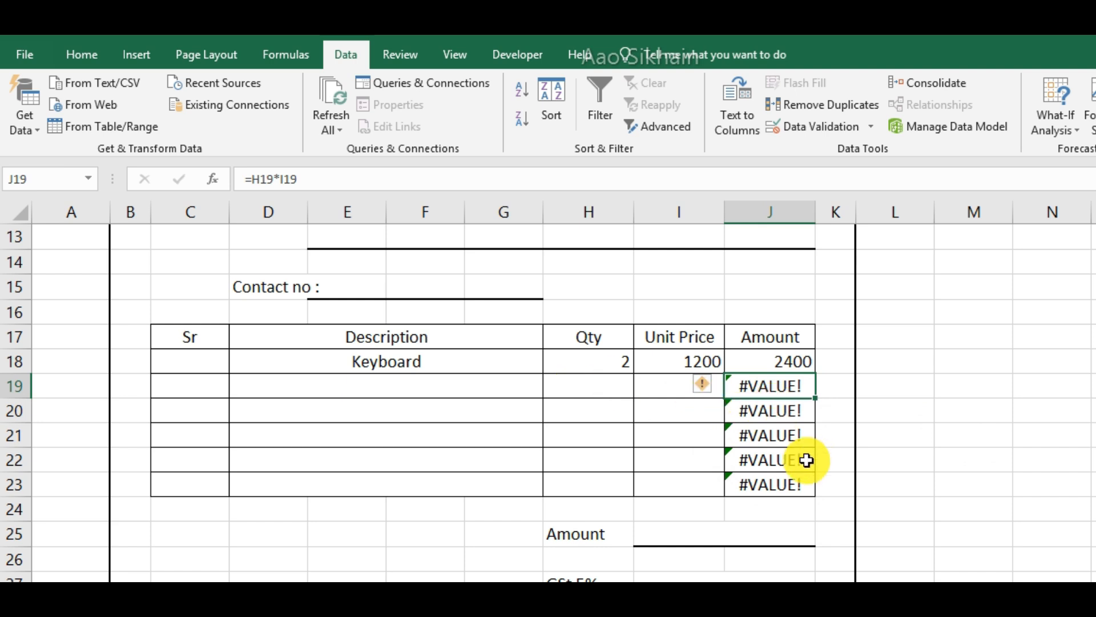
Wrap the Amount formula in J18 in IFERROR with an empty-text fallback, giving =IFERROR(H18*I18,"").
click(759, 360)
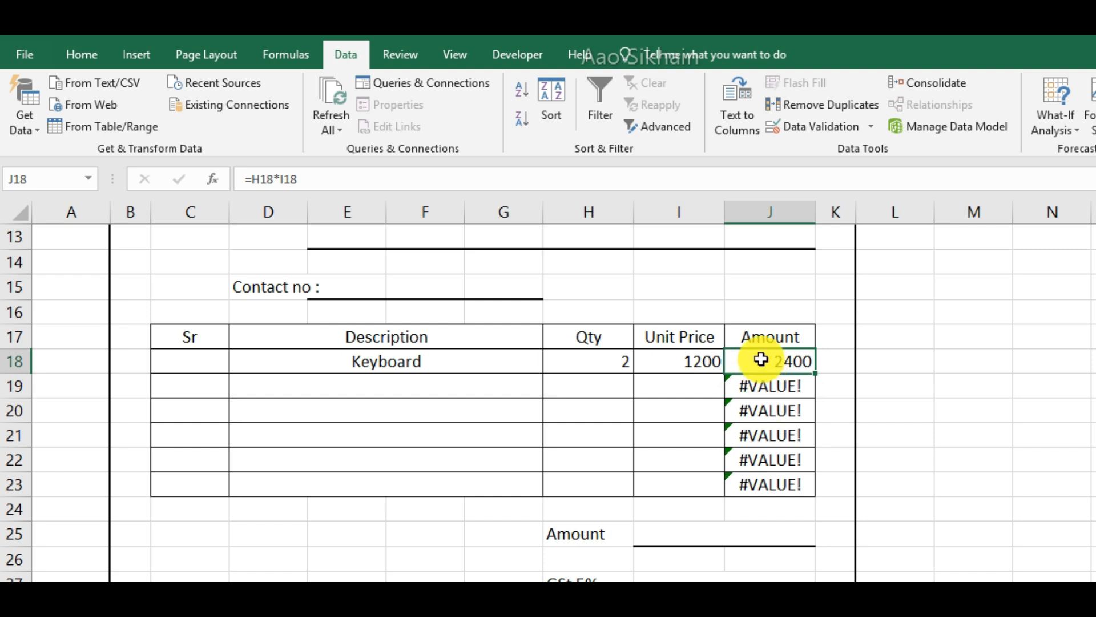
double_click(761, 359)
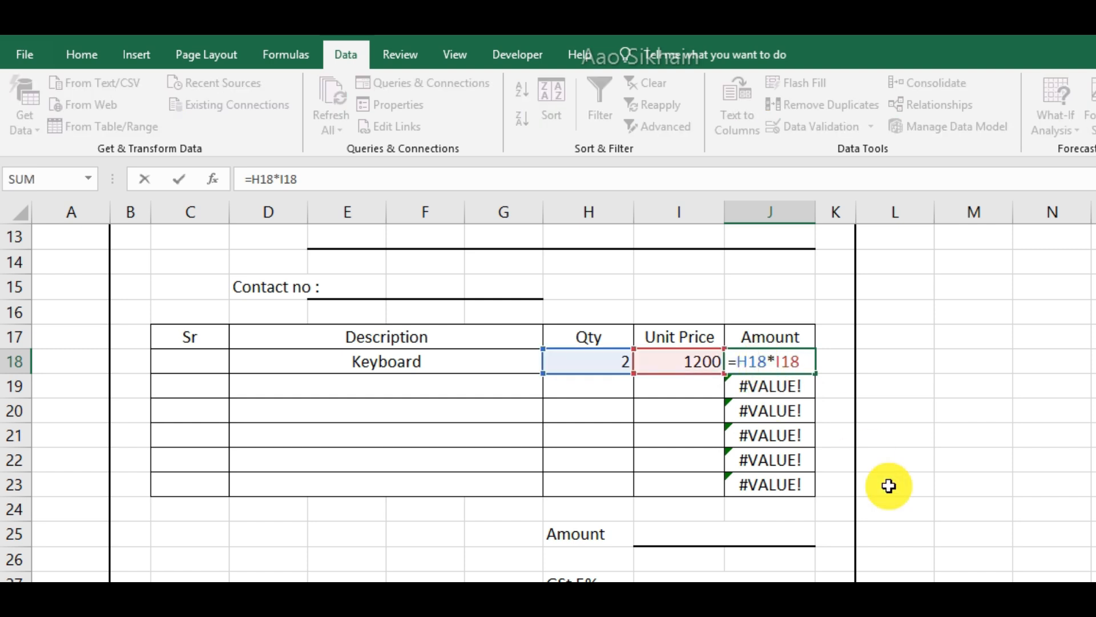
text(if)
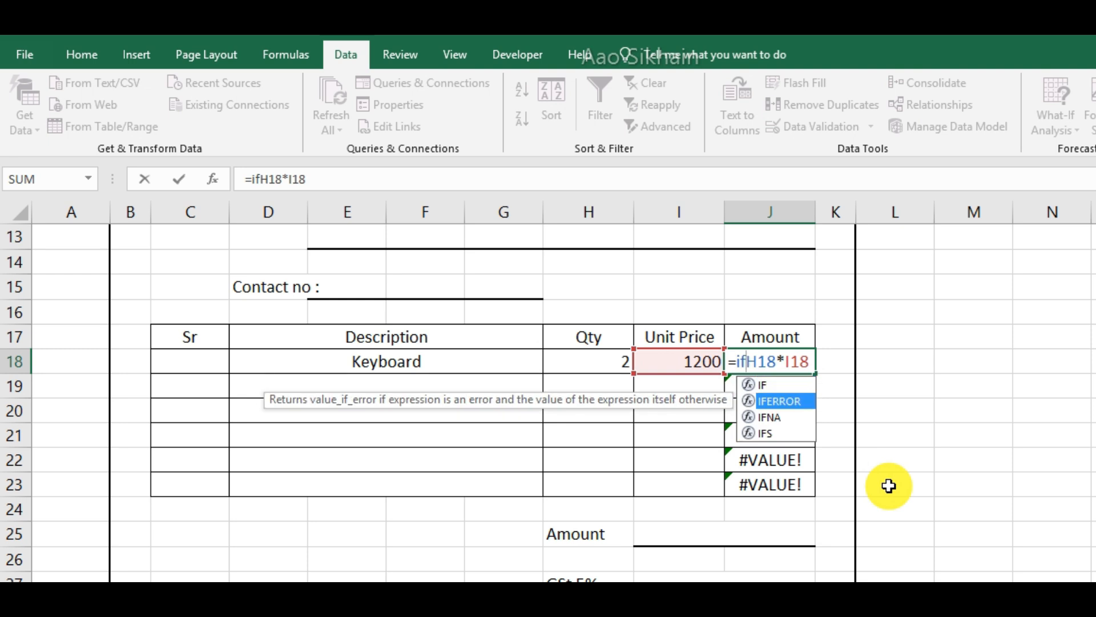
key(Tab)
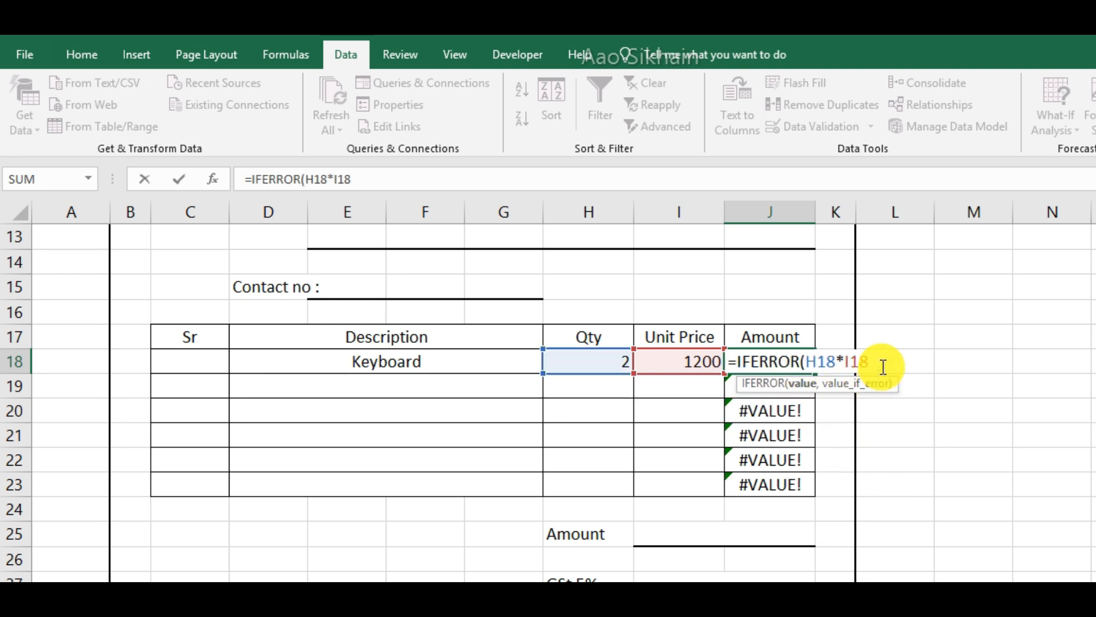
text(,)
key(Return)
Copy the IFERROR Amount formula from J18 over cells J19:J23.
key(Up)
key(ctrl+c)
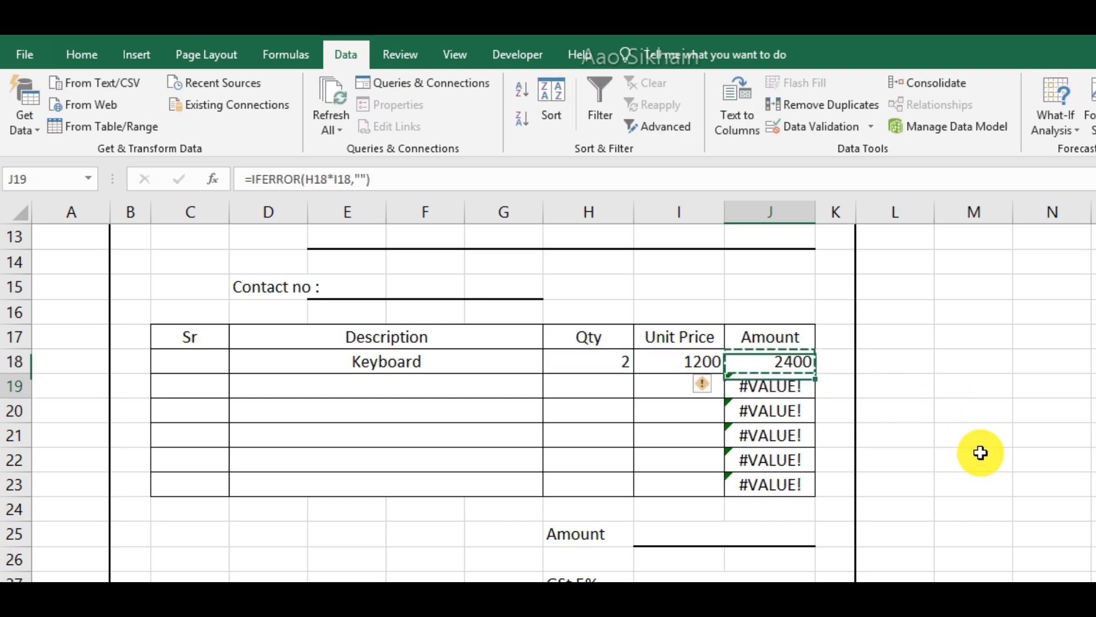
key(Down)
key(shift+Down)
key(shift+Down)
key(shift+Down)
key(shift+Down)
key(ctrl+v)
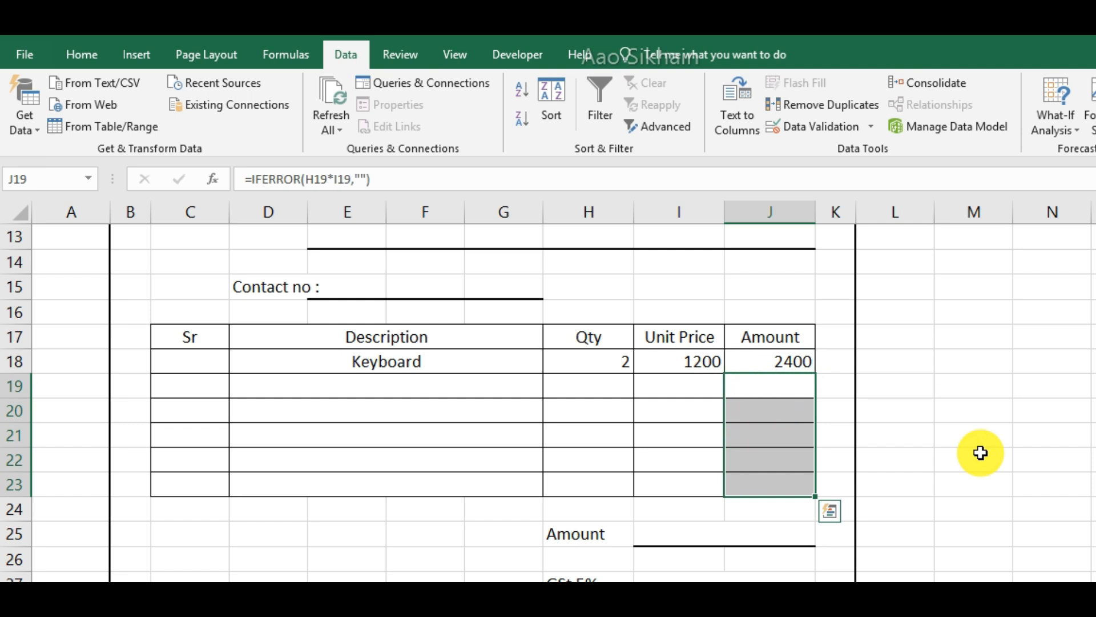
click(981, 452)
click(756, 424)
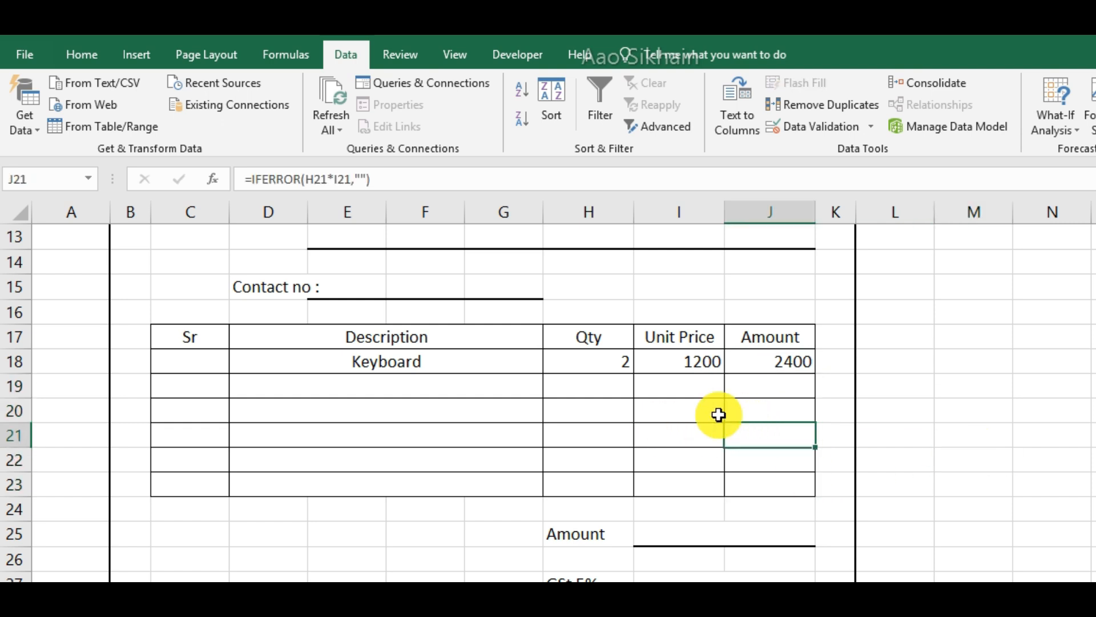
Test the second invoice row by choosing Mouse in D19 and entering quantity 5 in H19.
click(494, 386)
click(549, 390)
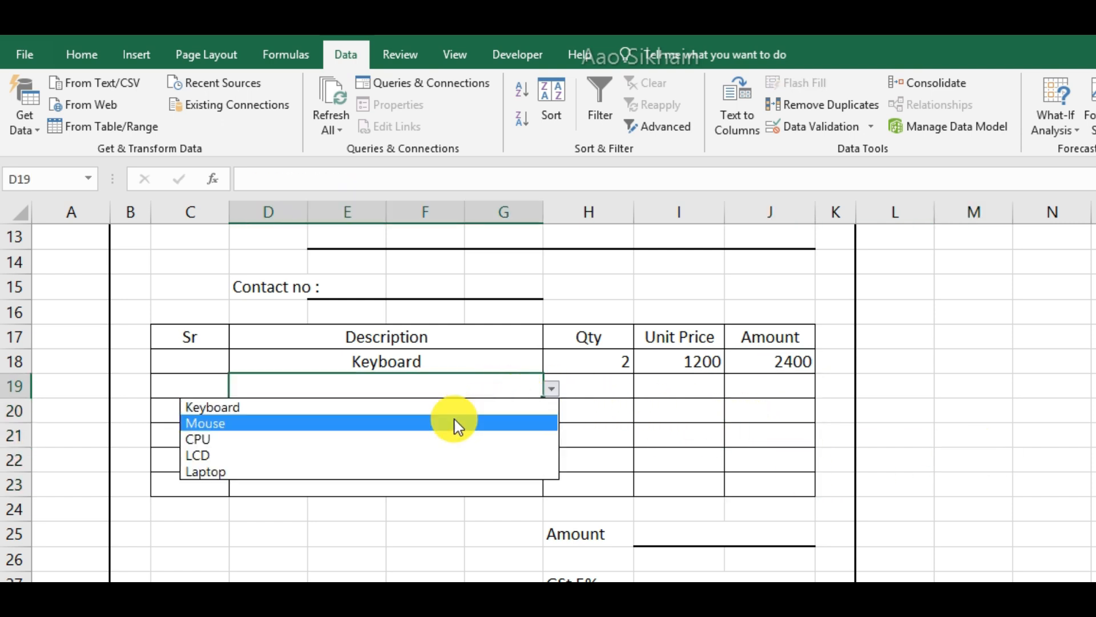
click(452, 426)
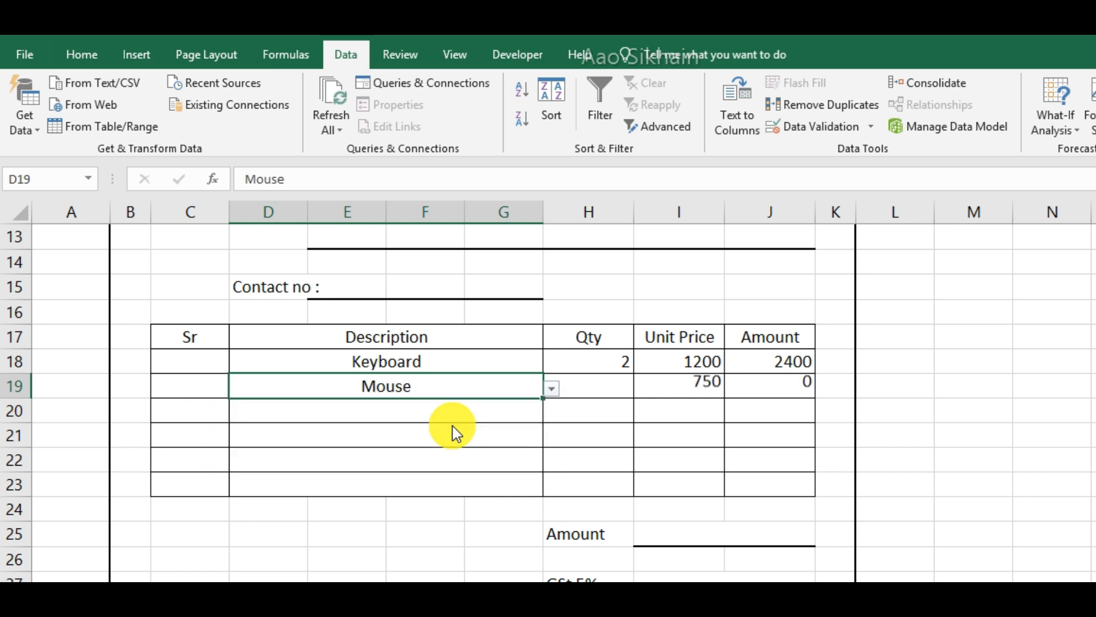
click(661, 393)
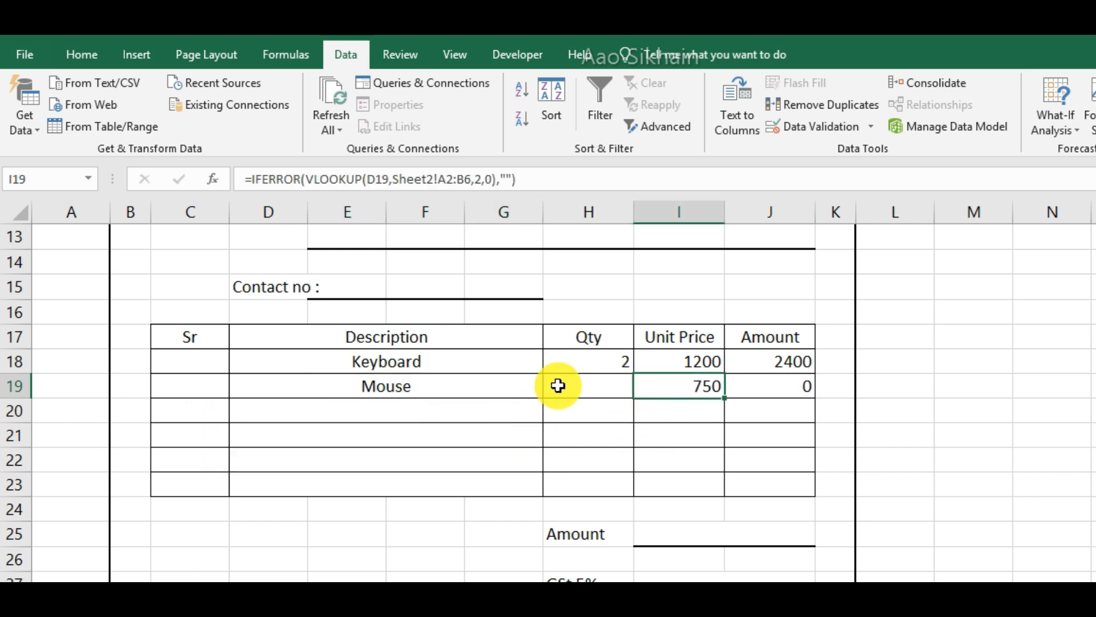
click(558, 385)
text(5)
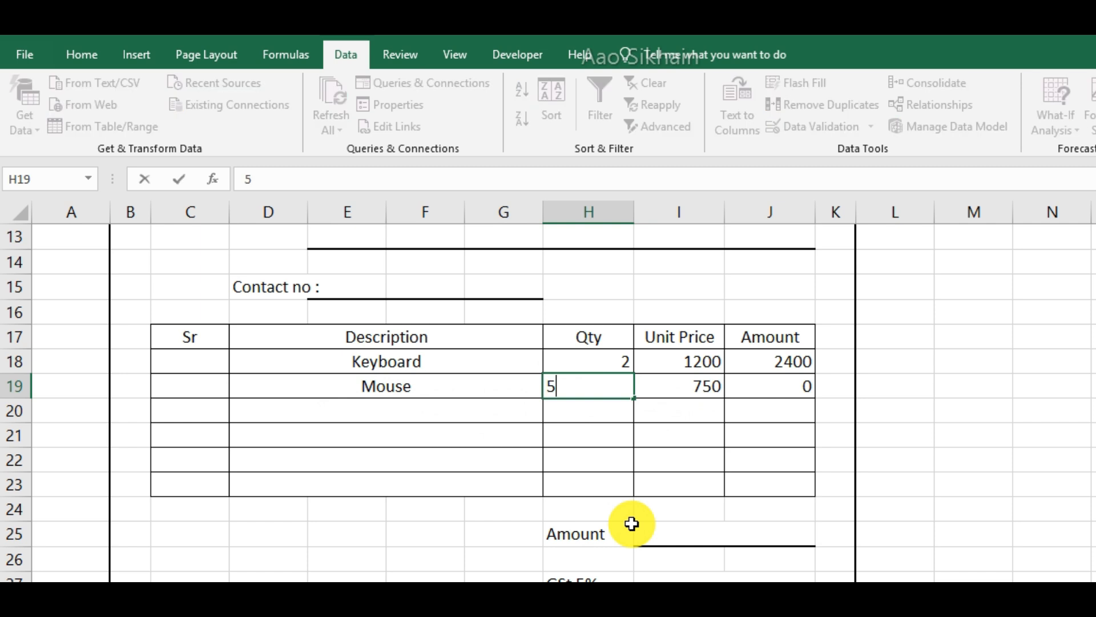
key(Return)
click(812, 393)
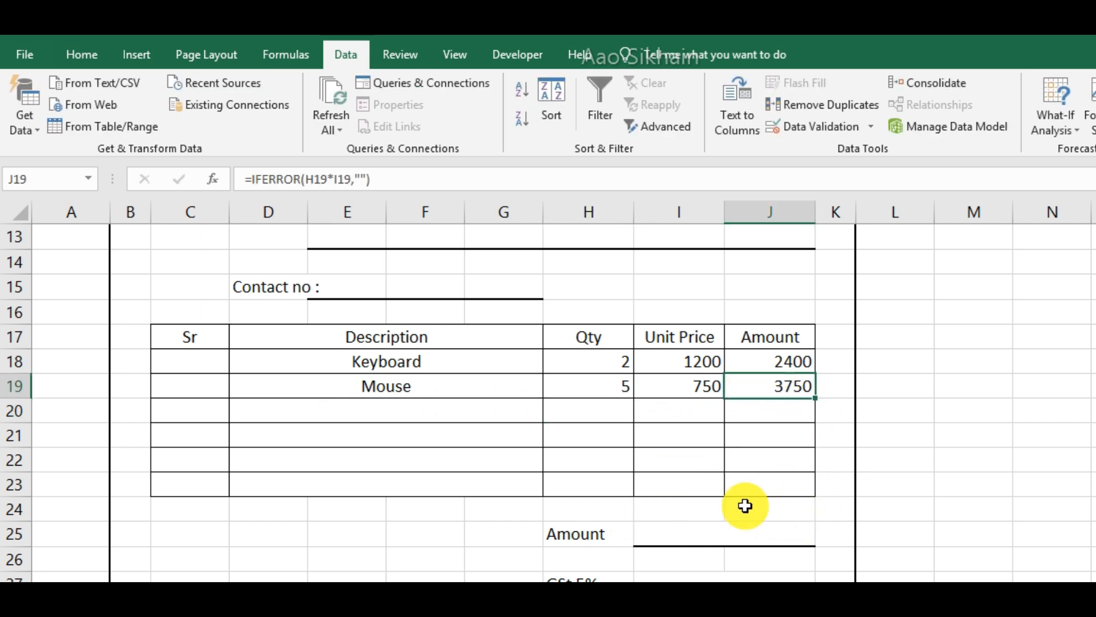
Clear the test items in D18:D19 and their quantities in H18:H19.
scroll(746, 505, down, 1)
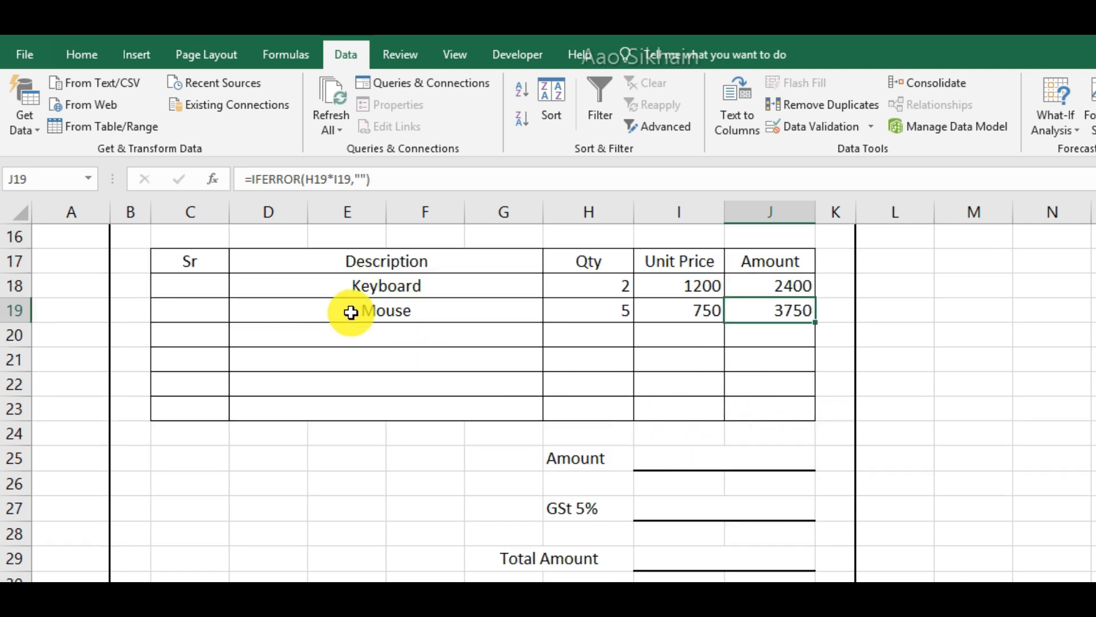
click(197, 277)
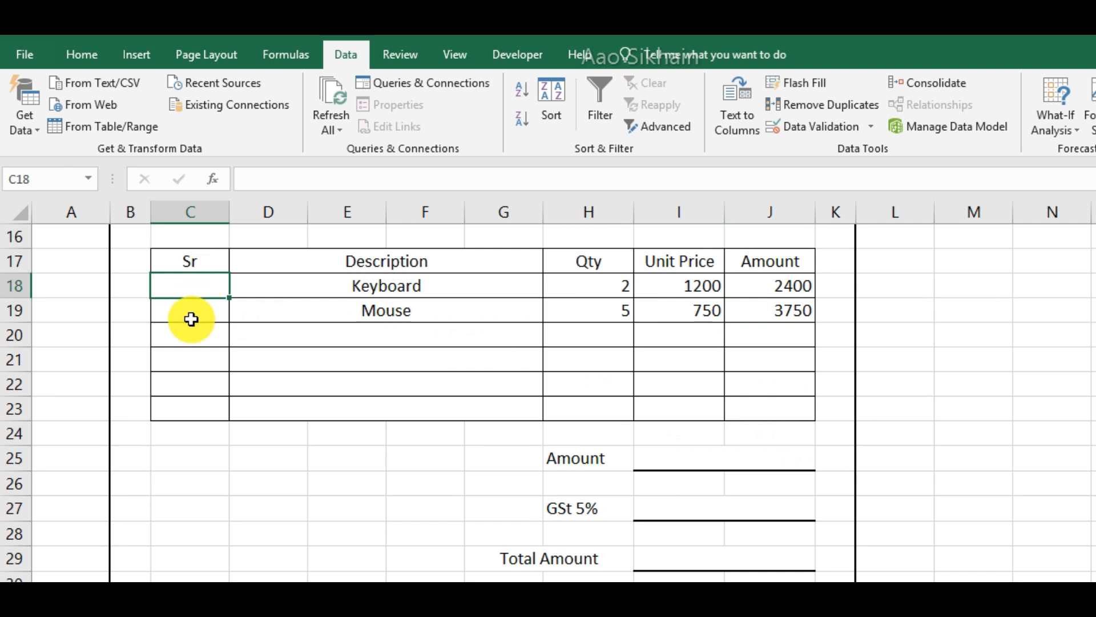
scroll(203, 326, up, 1)
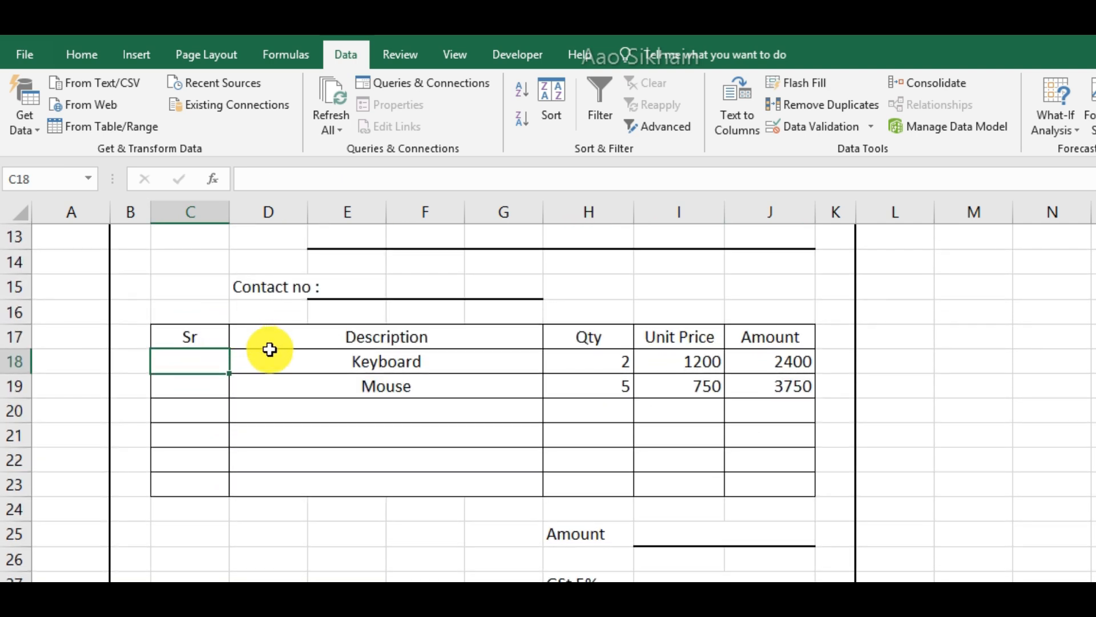
drag(321, 365, 322, 380)
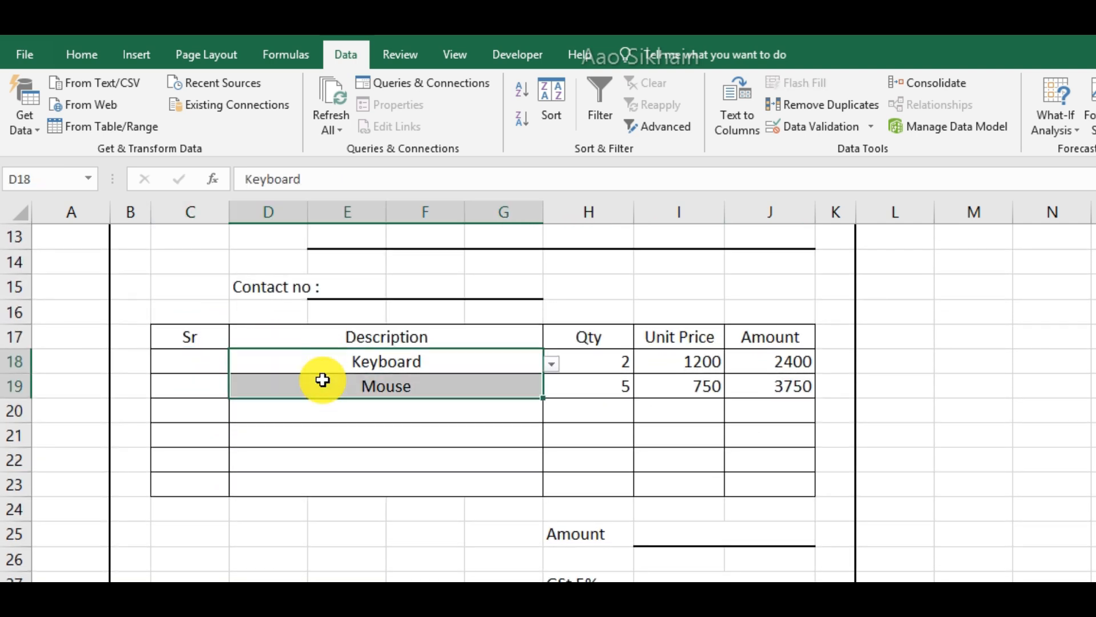
key(Delete)
drag(596, 370, 603, 404)
key(Delete)
Choose LCD from the item list in D18 and enter quantity 5 in H18.
click(452, 365)
click(551, 365)
click(542, 430)
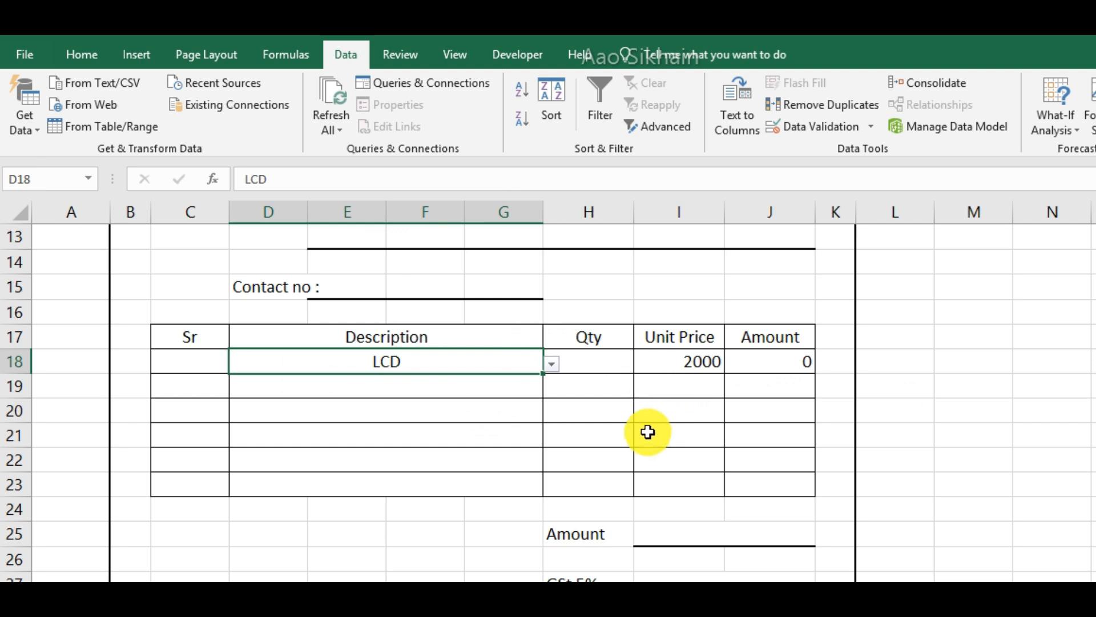
click(594, 367)
text(5)
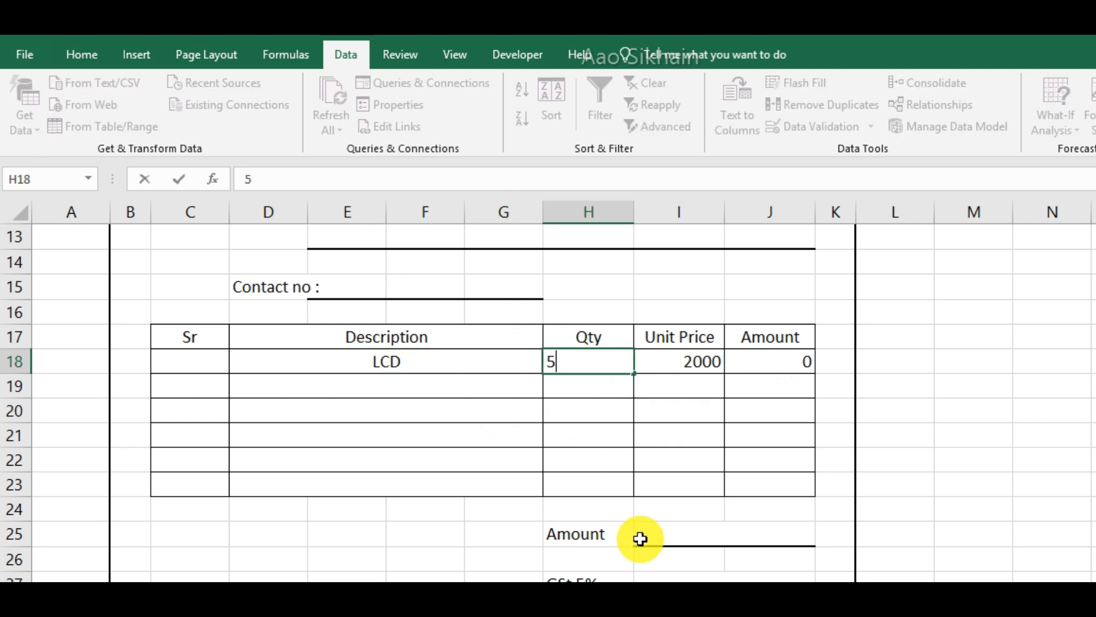
key(Return)
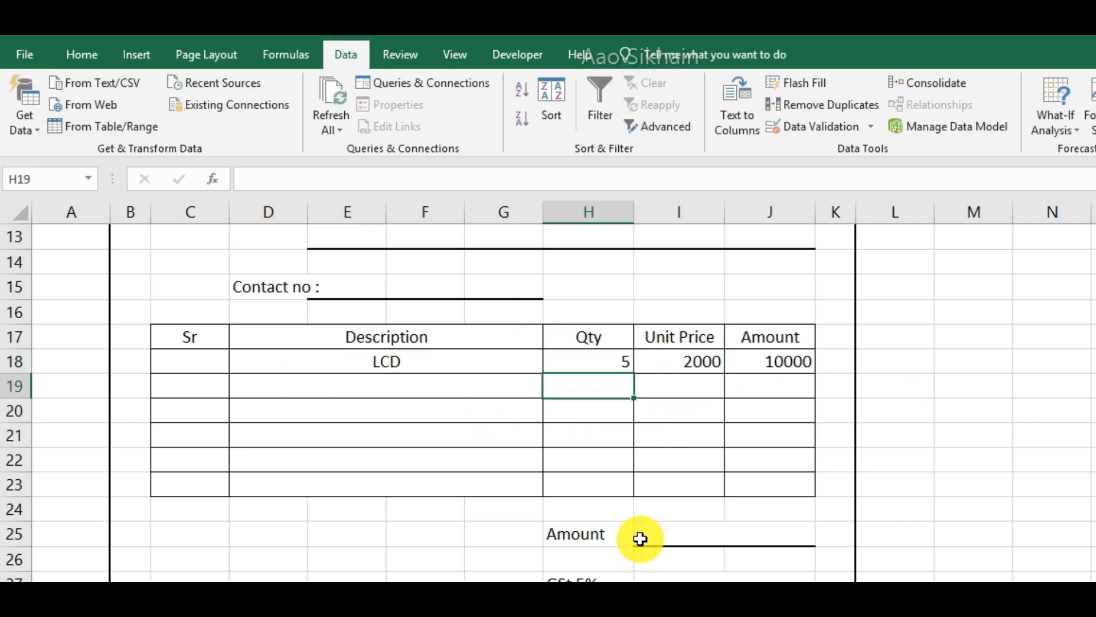
Begin an IF formula in the first Sr cell, C18, that returns an empty string when D18 is blank: =IF(D18="","",.
click(179, 368)
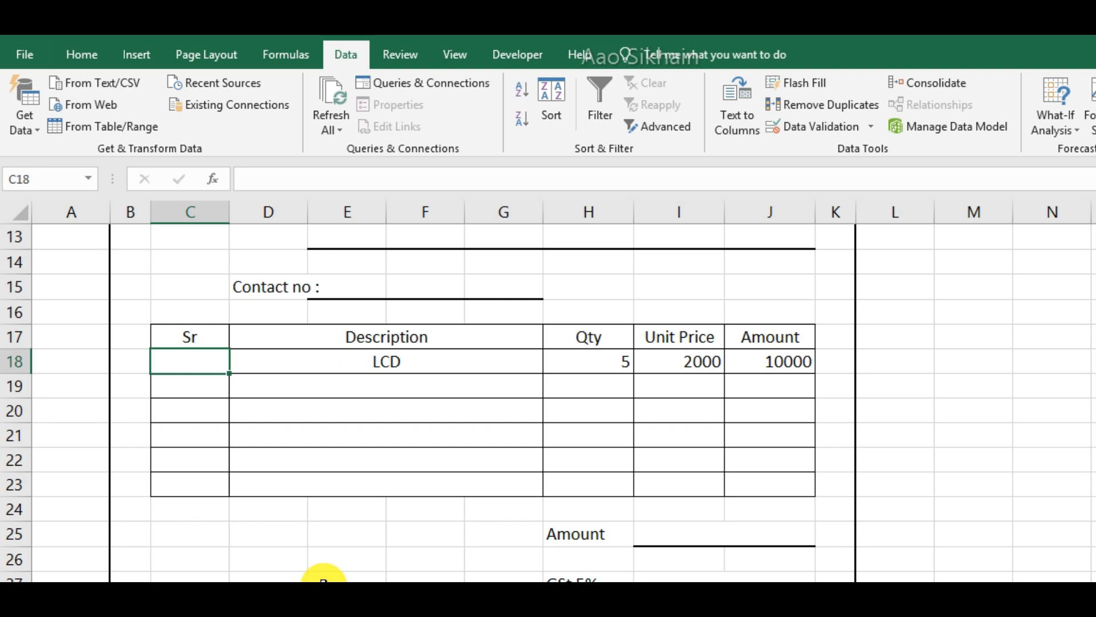
text(=if()
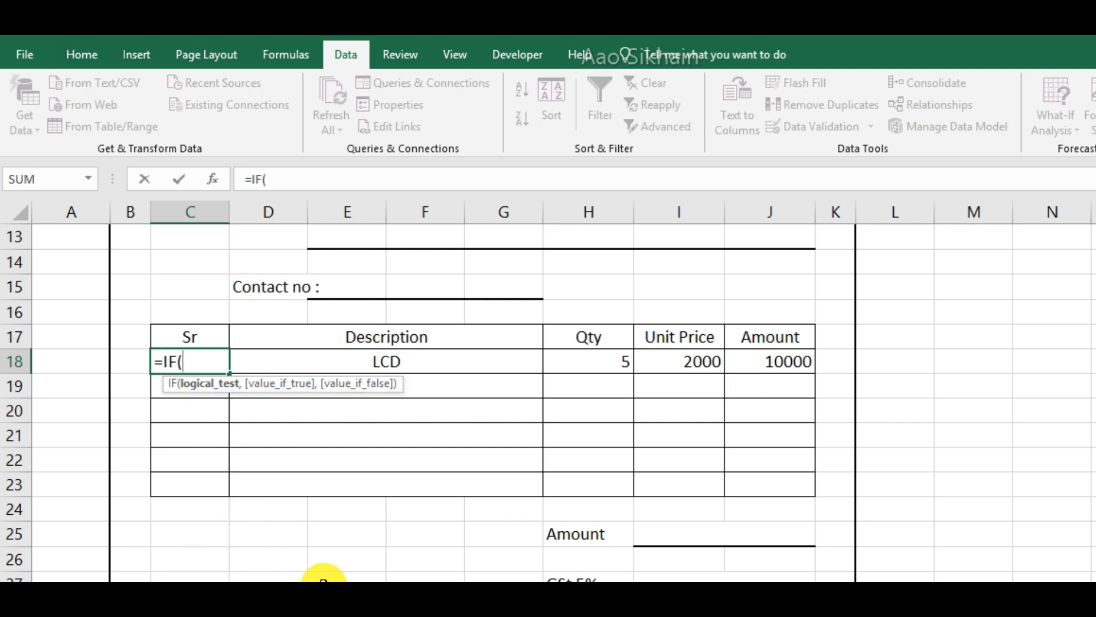
click(386, 358)
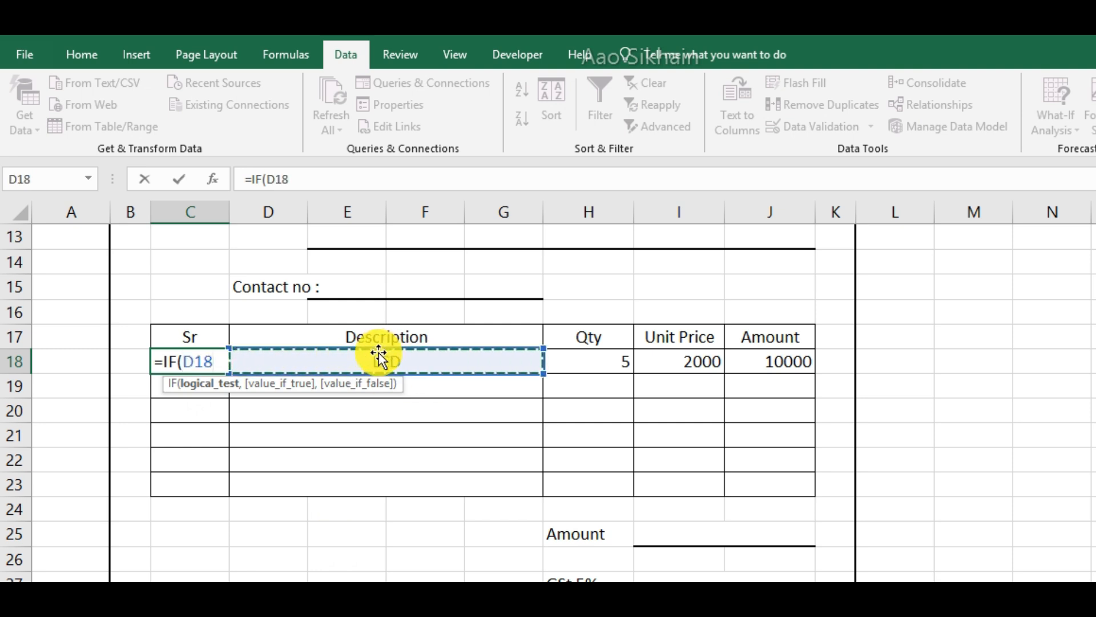
text(=)
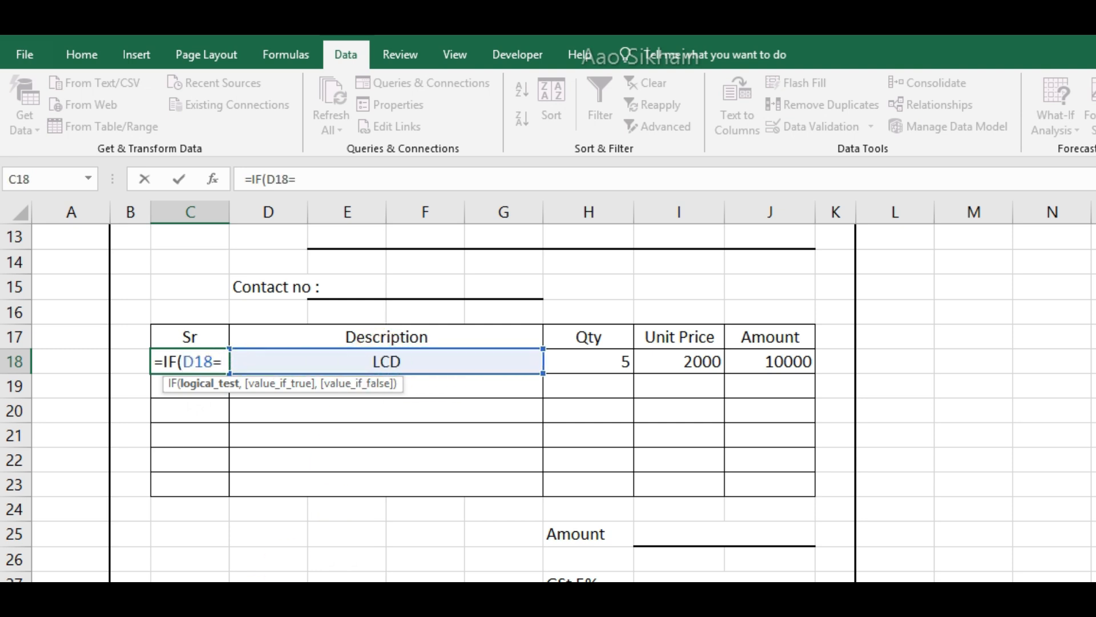
text("")
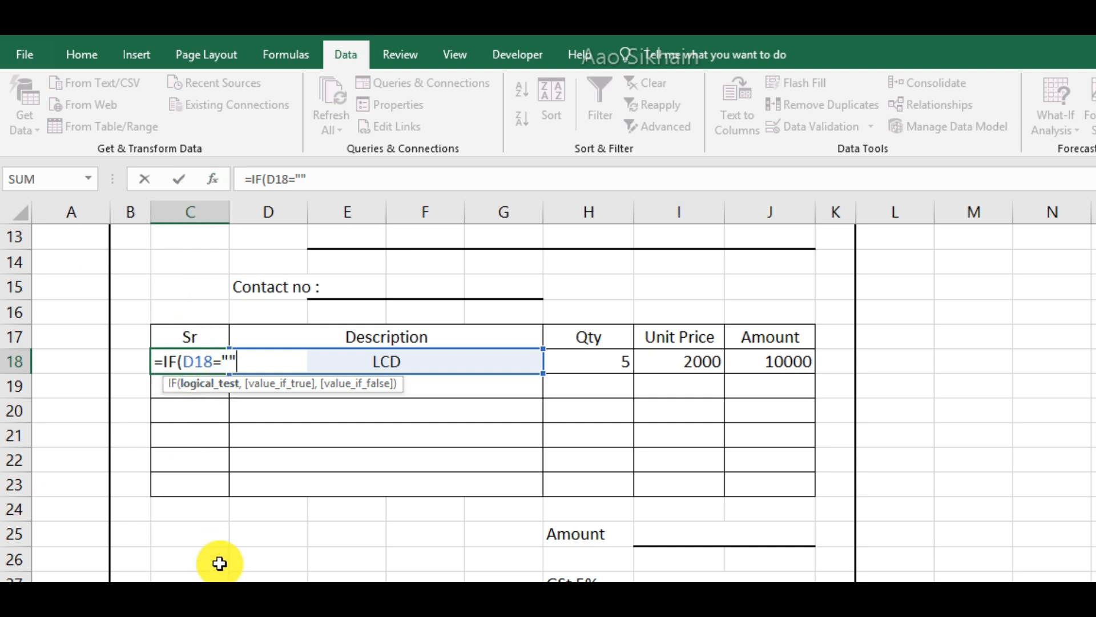
text(,)
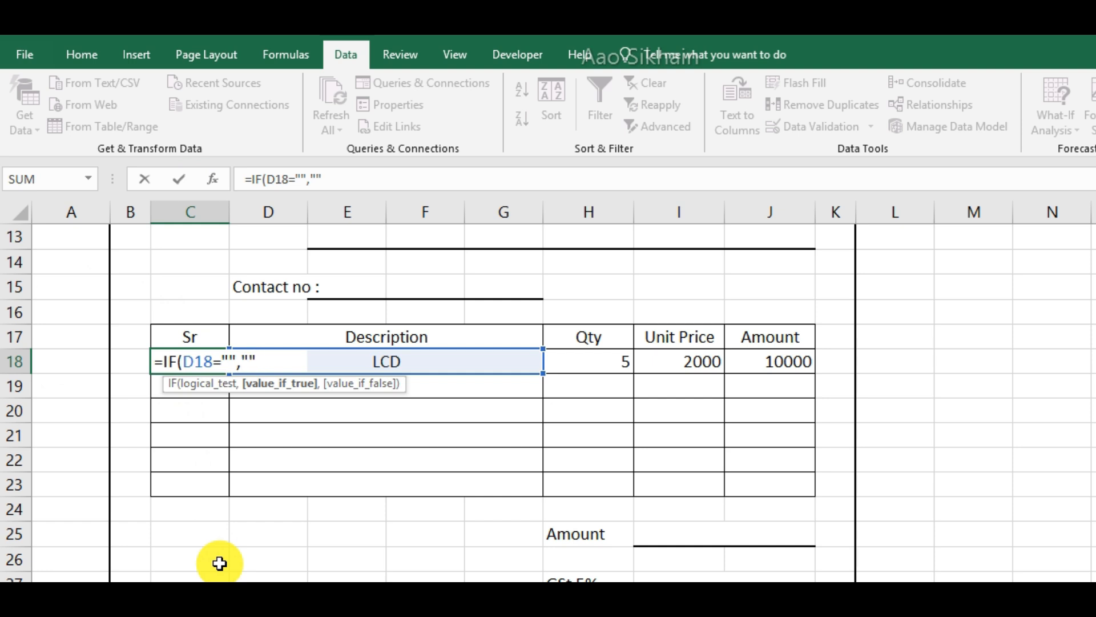
text("",)
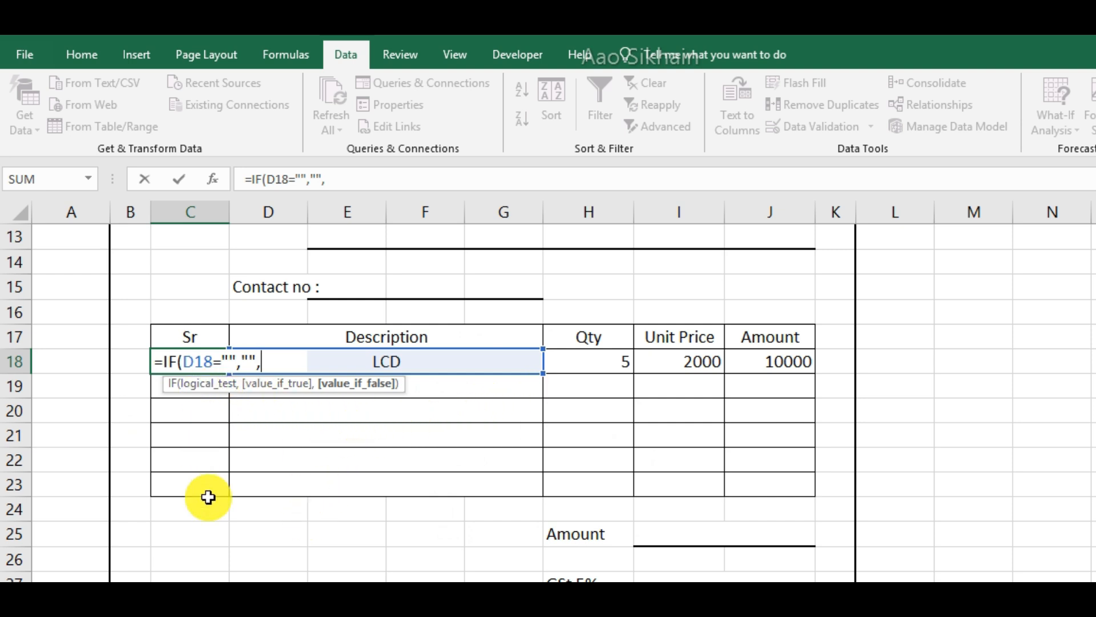
Complete the C18 serial number formula with COUNTA(D18:$D$18) as the value if false, making the second D18 reference absolute.
text(counta)
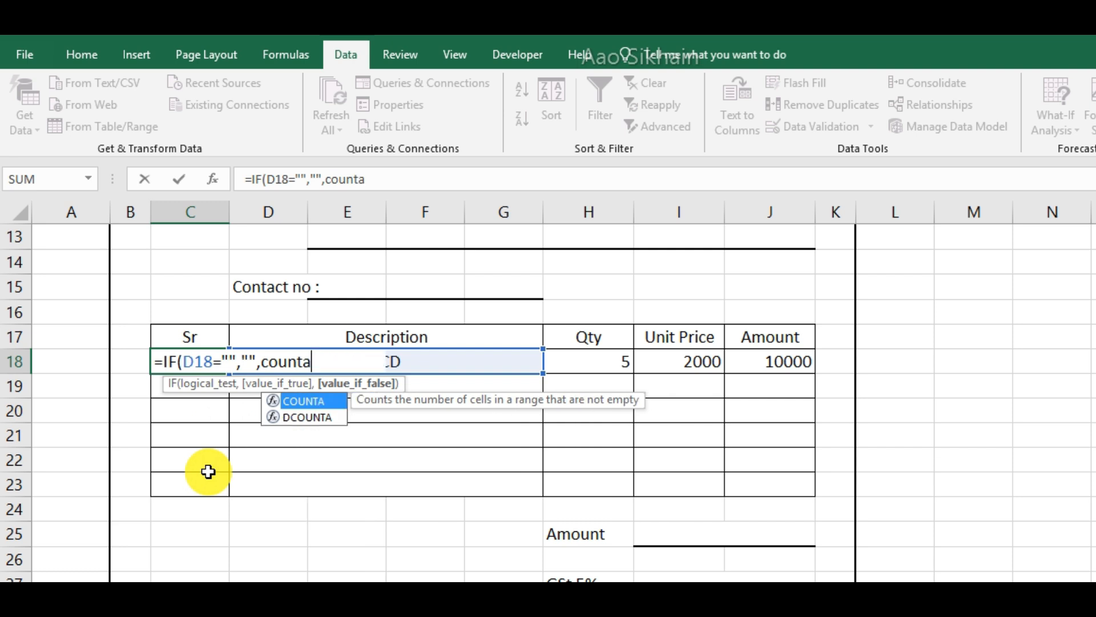
key(Tab)
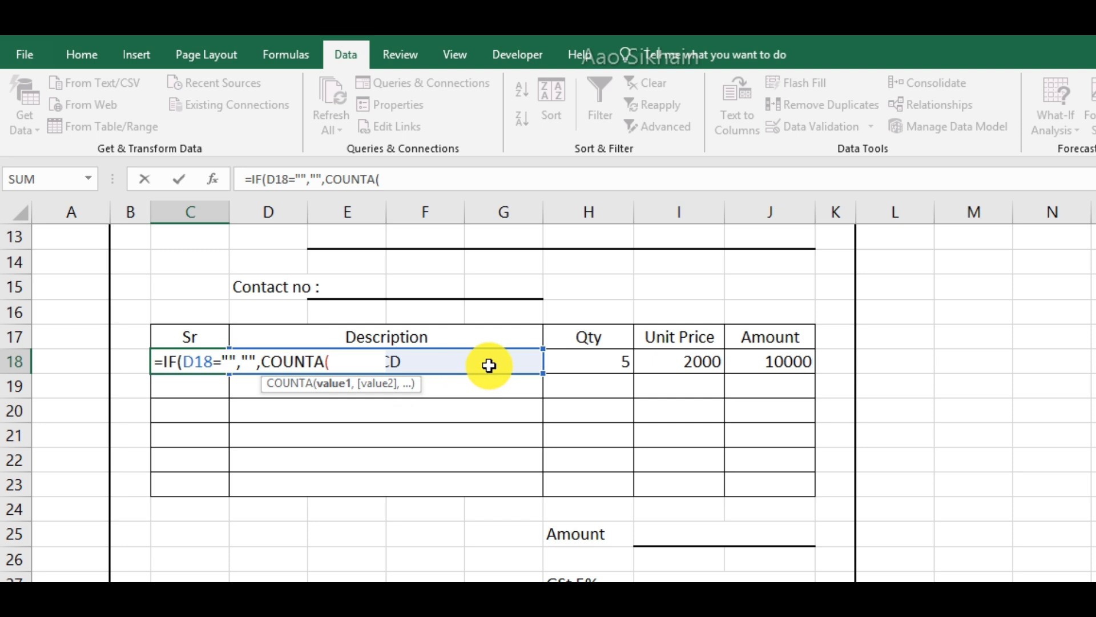
click(469, 364)
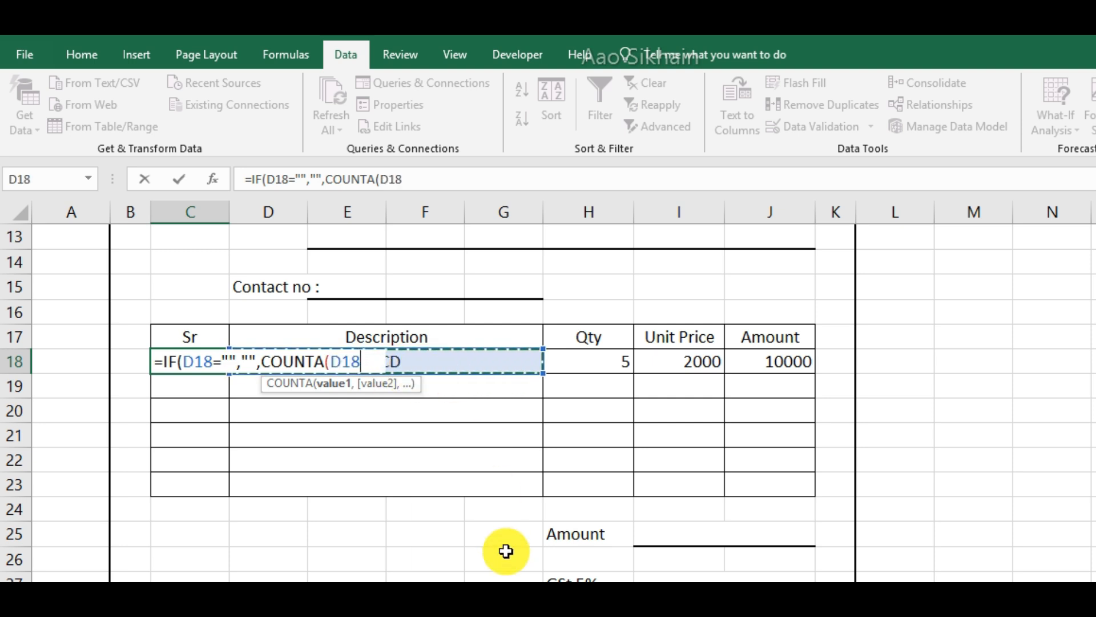
text(:D18)
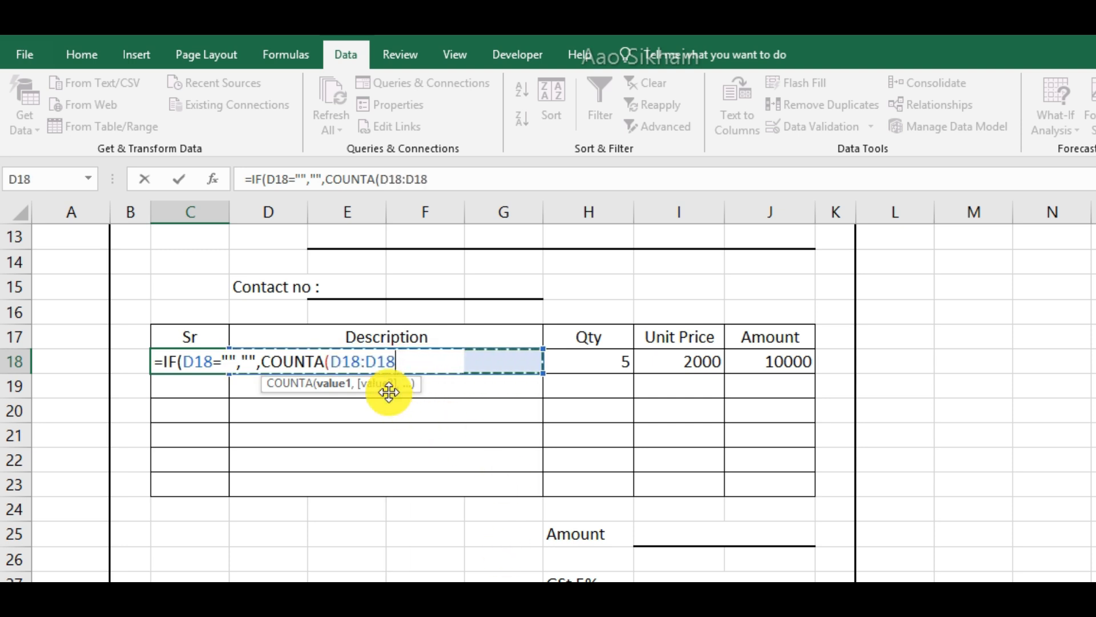
double_click(427, 182)
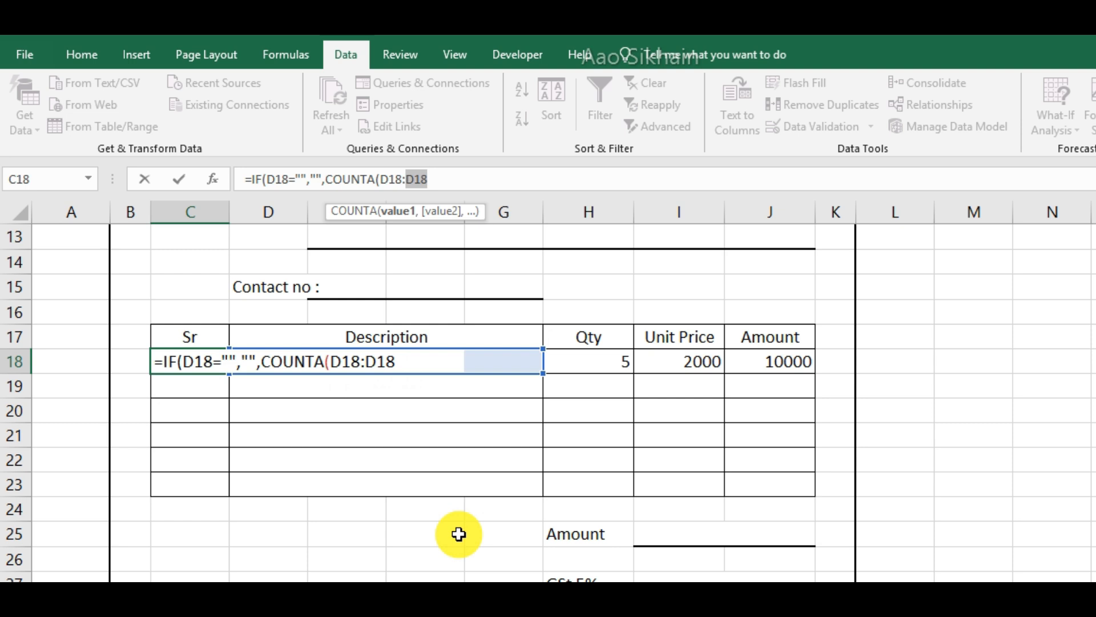
key(F4)
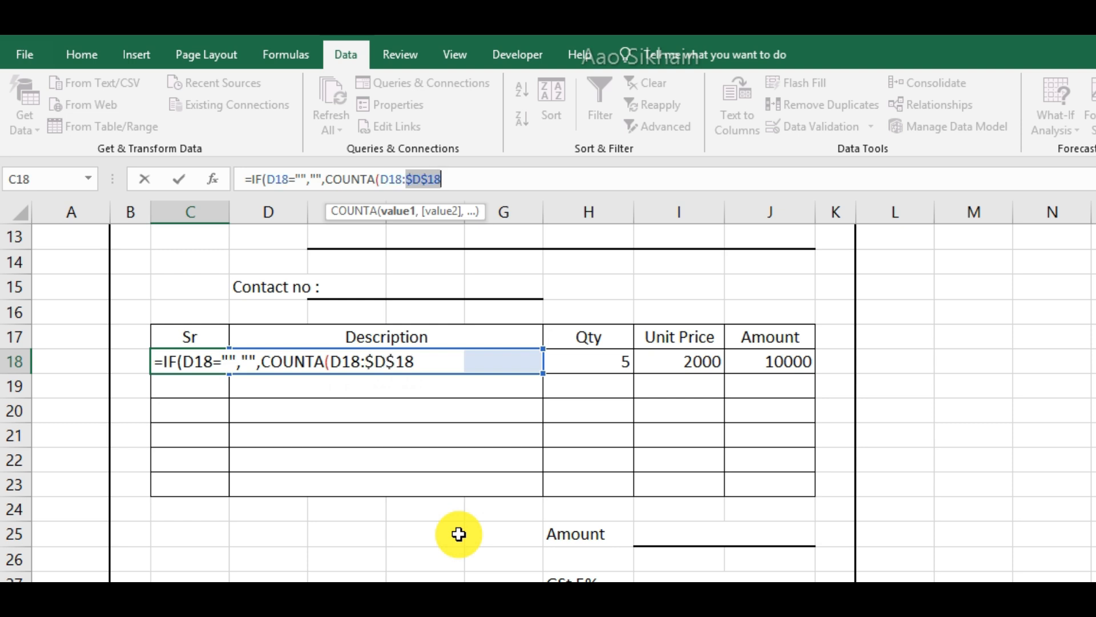
key(Right)
text()))
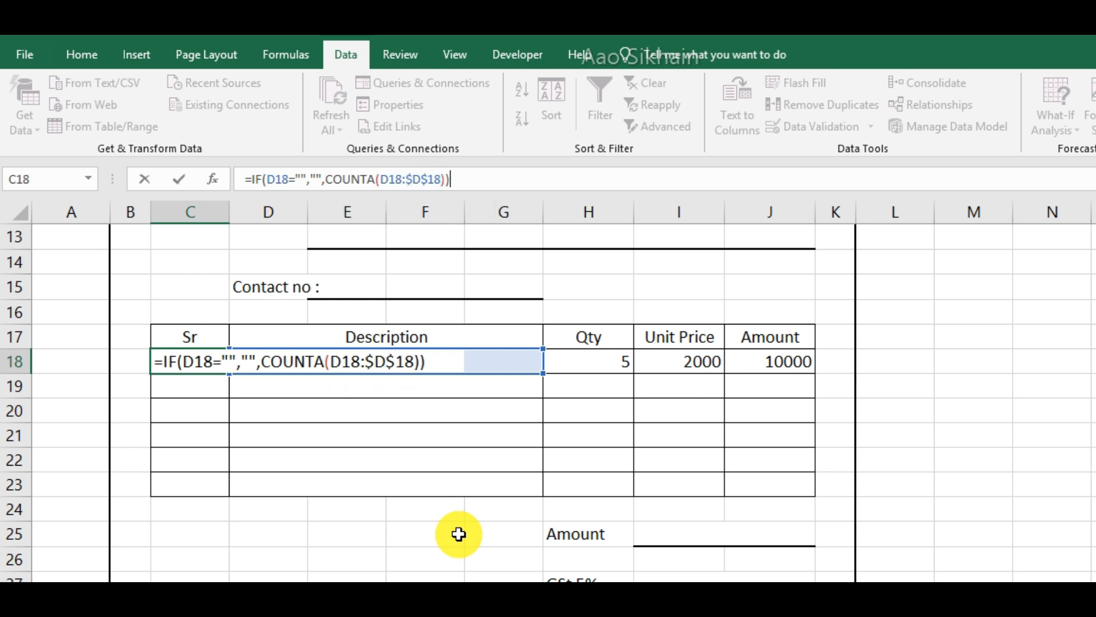
key(Return)
key(Up)
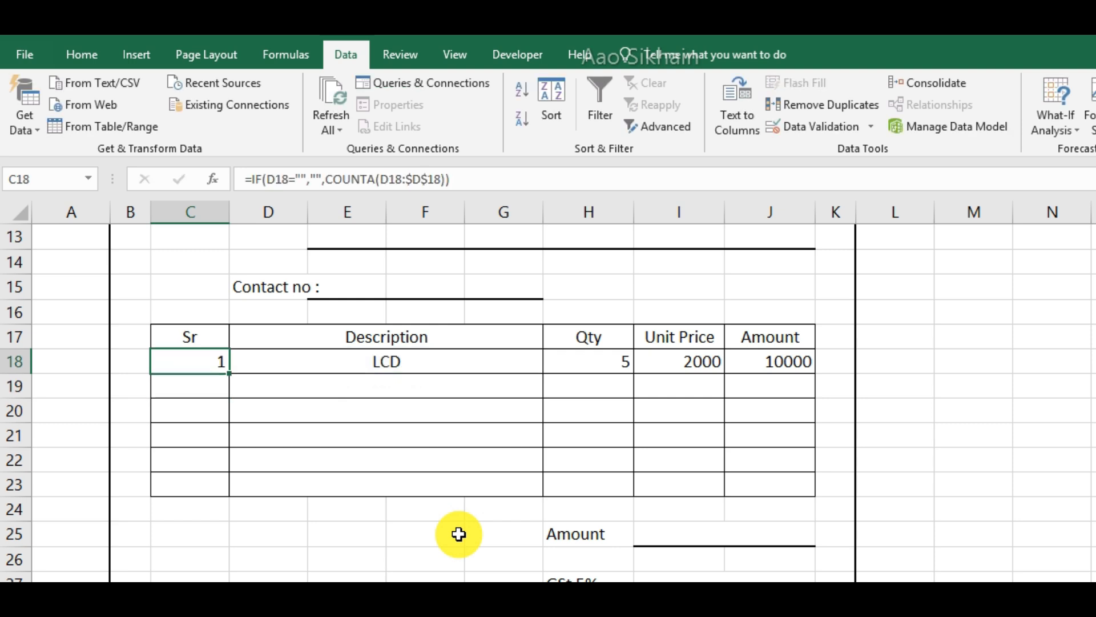
Copy the serial number formula from C18 into cells C19:C23.
key(Down)
key(shift+Down)
key(shift+Down)
key(shift+Down)
key(shift+Down)
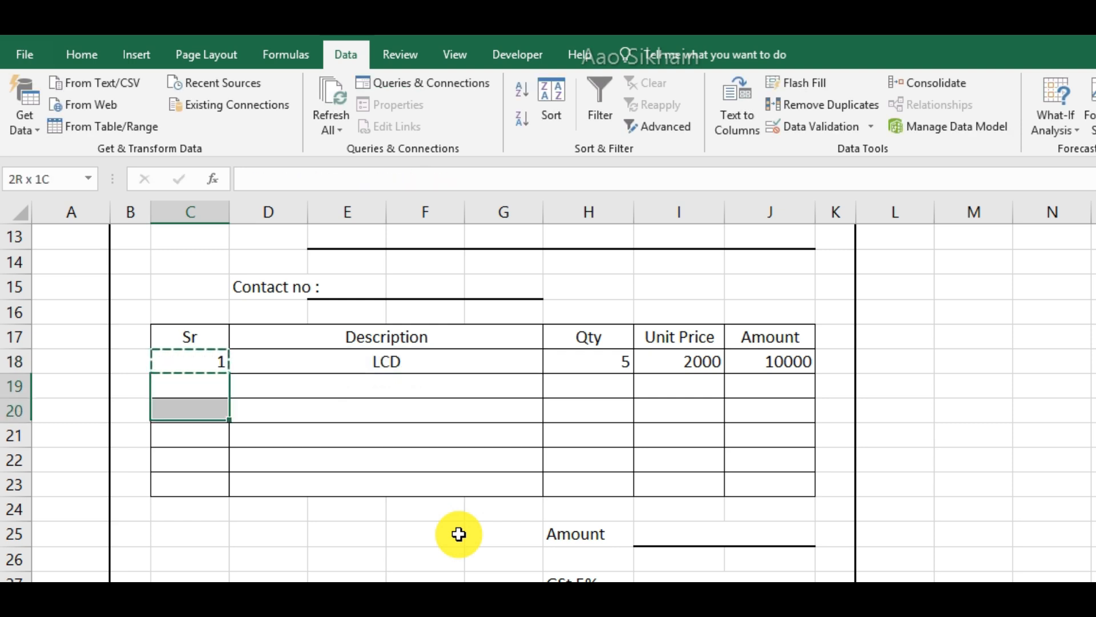
key(ctrl+v)
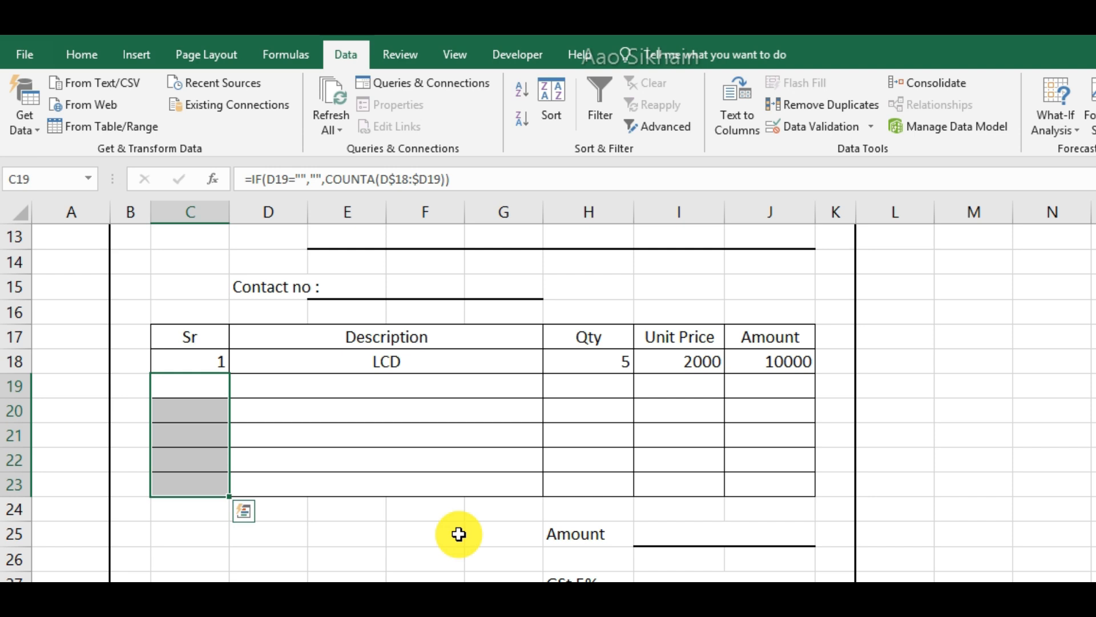
Test the serial number formula by clearing the item in D18, then choosing Keyboard from its item list.
click(299, 367)
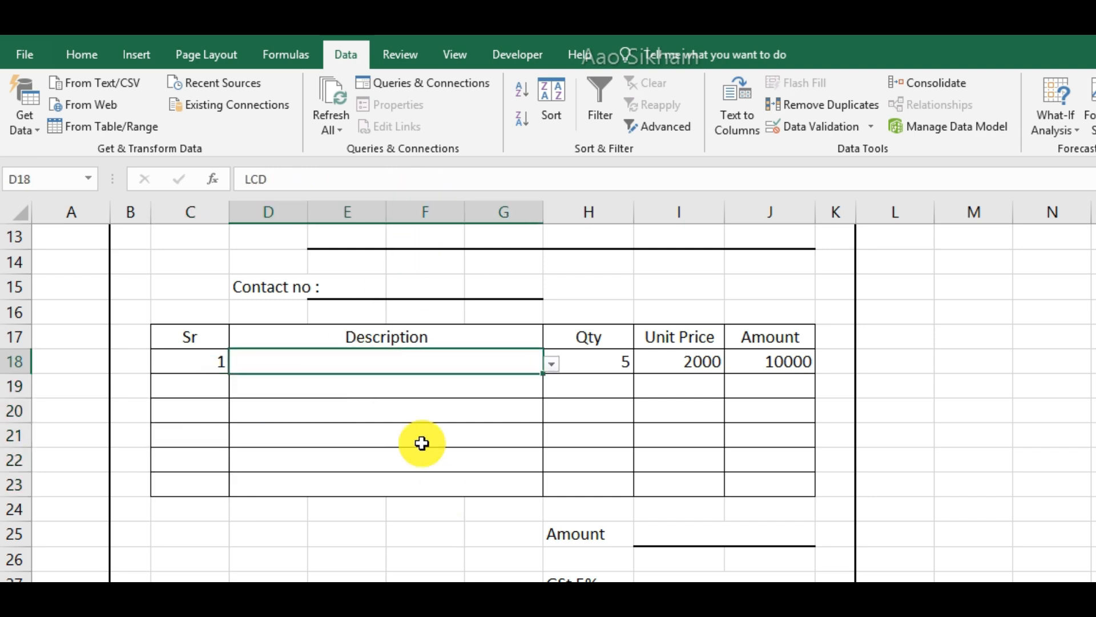
key(Delete)
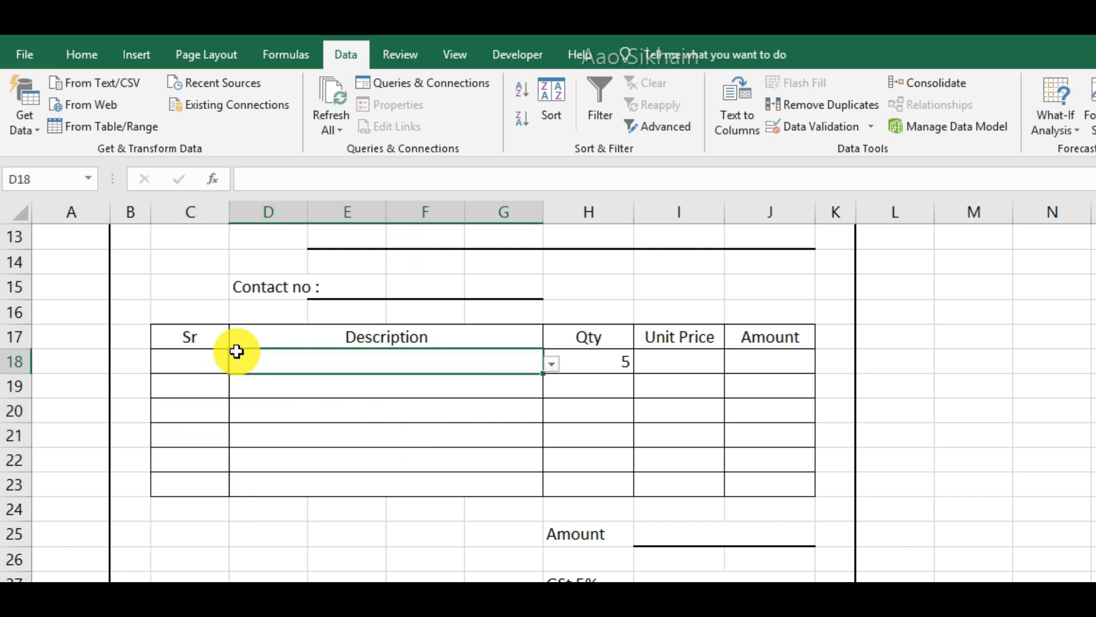
click(178, 359)
key(Right)
key(Right)
key(Left)
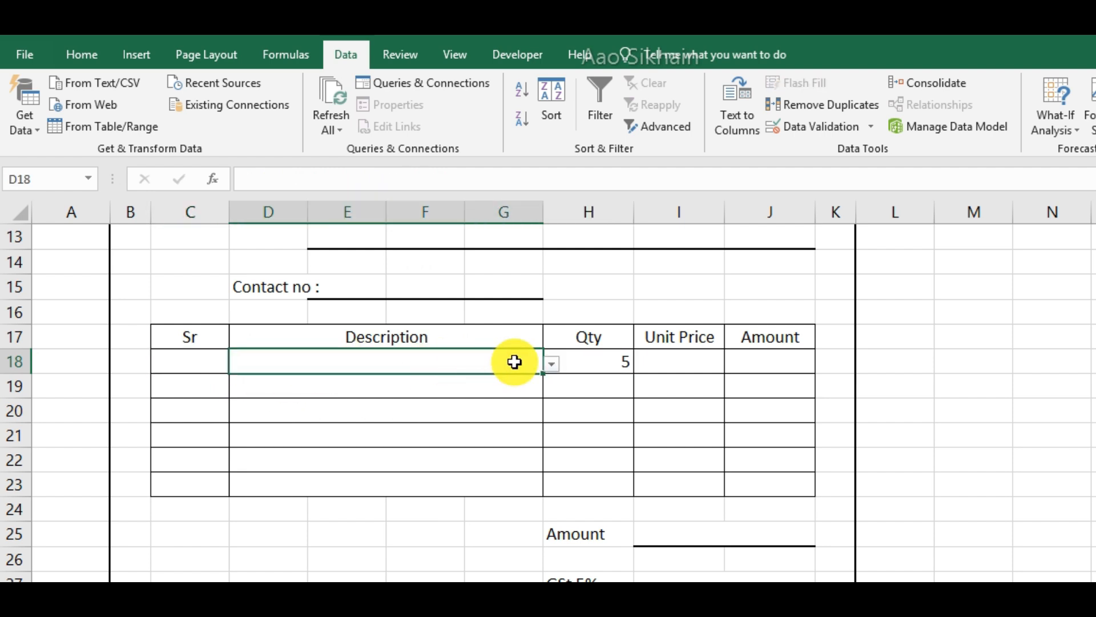
click(552, 363)
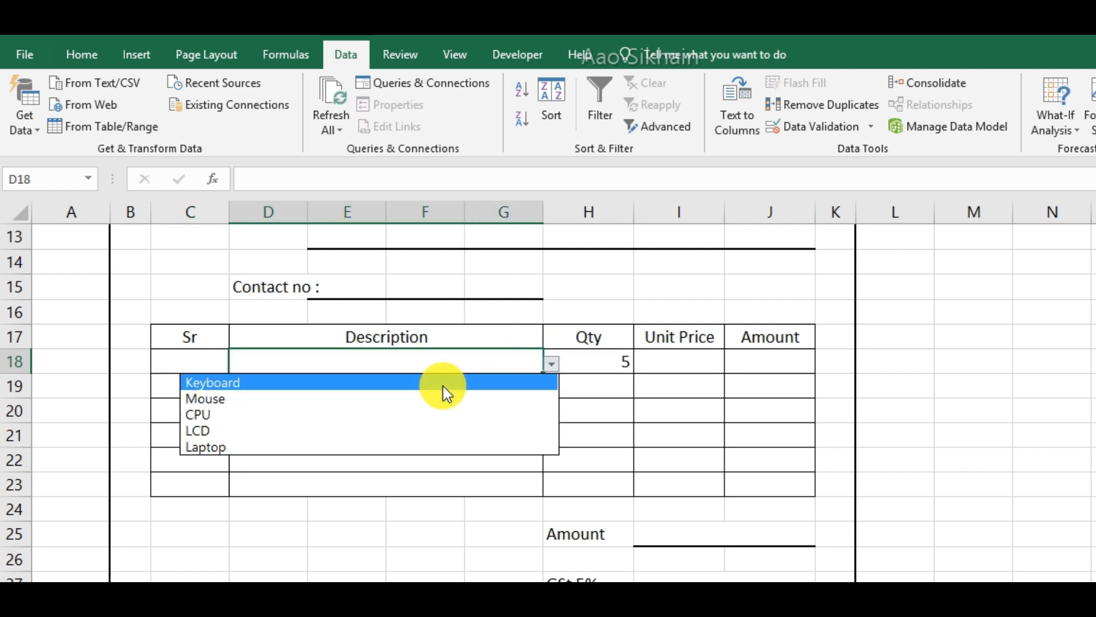
click(444, 393)
click(161, 370)
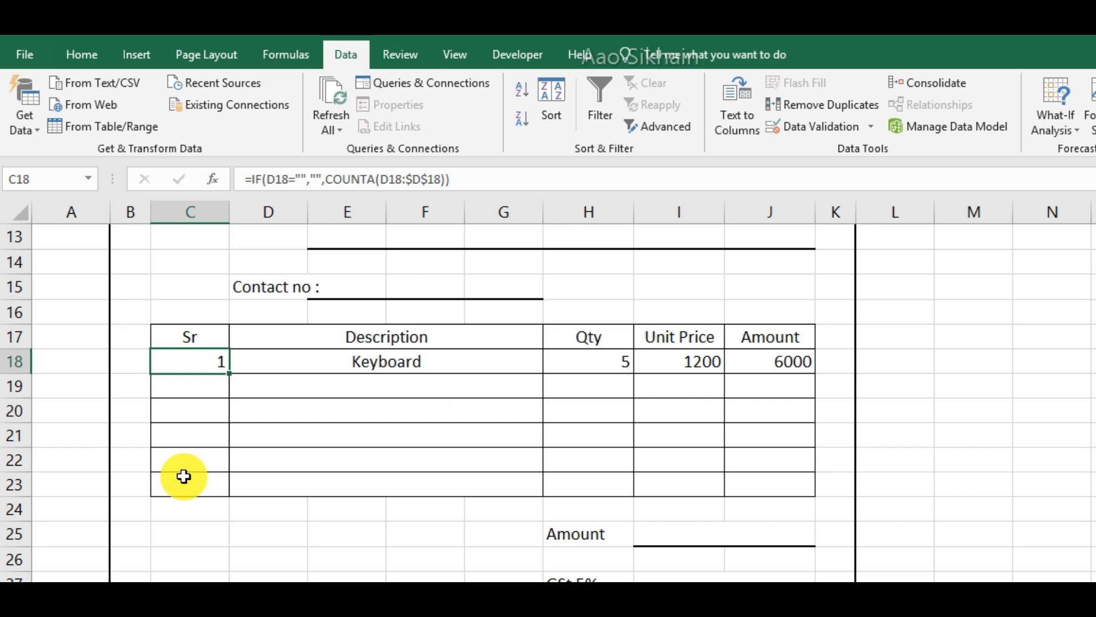
Fill the second invoice row by choosing Mouse in D19 and entering quantity 4 in H19.
click(318, 390)
click(551, 391)
click(444, 428)
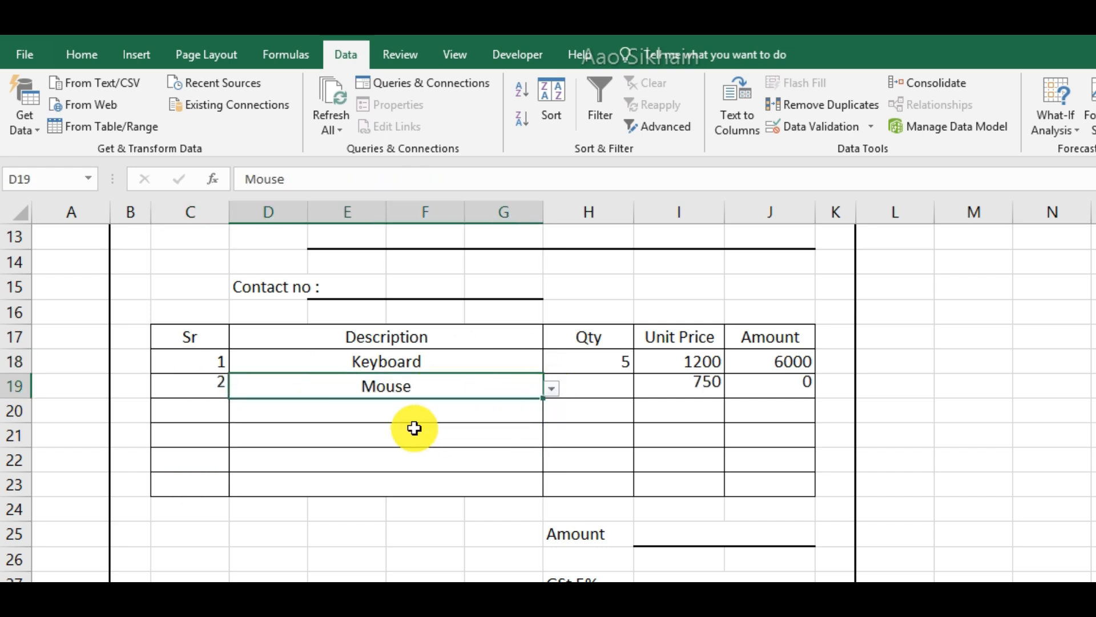
click(184, 391)
click(649, 391)
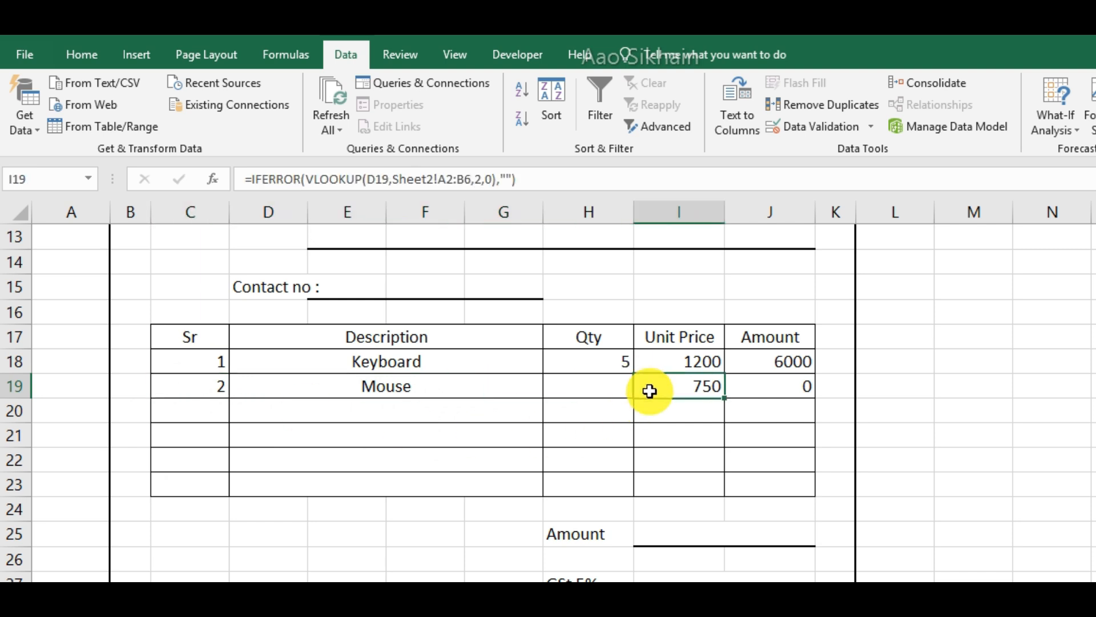
click(587, 384)
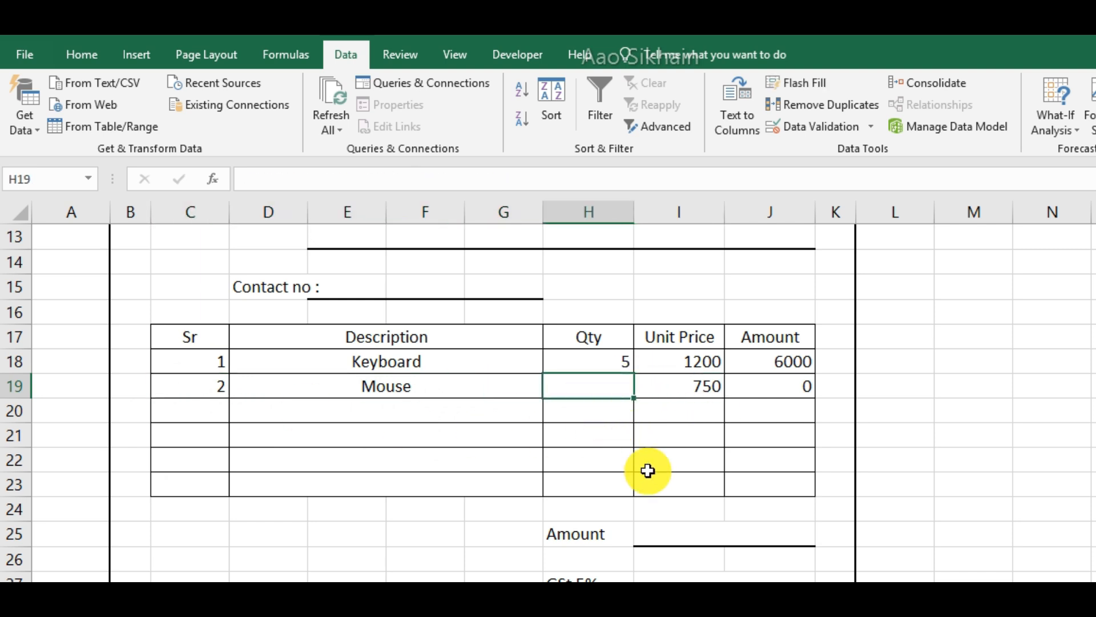
text(4)
key(Return)
click(778, 392)
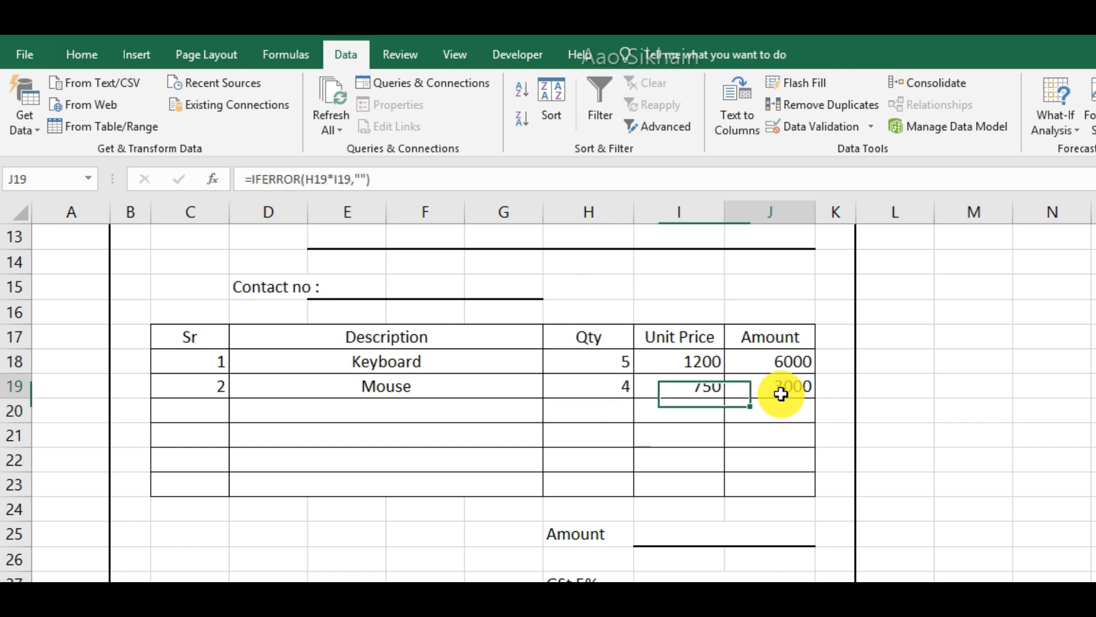
Enter =SUM(J18:J23) in I25 beside the Amount label to total the item amounts.
scroll(837, 434, down, 1)
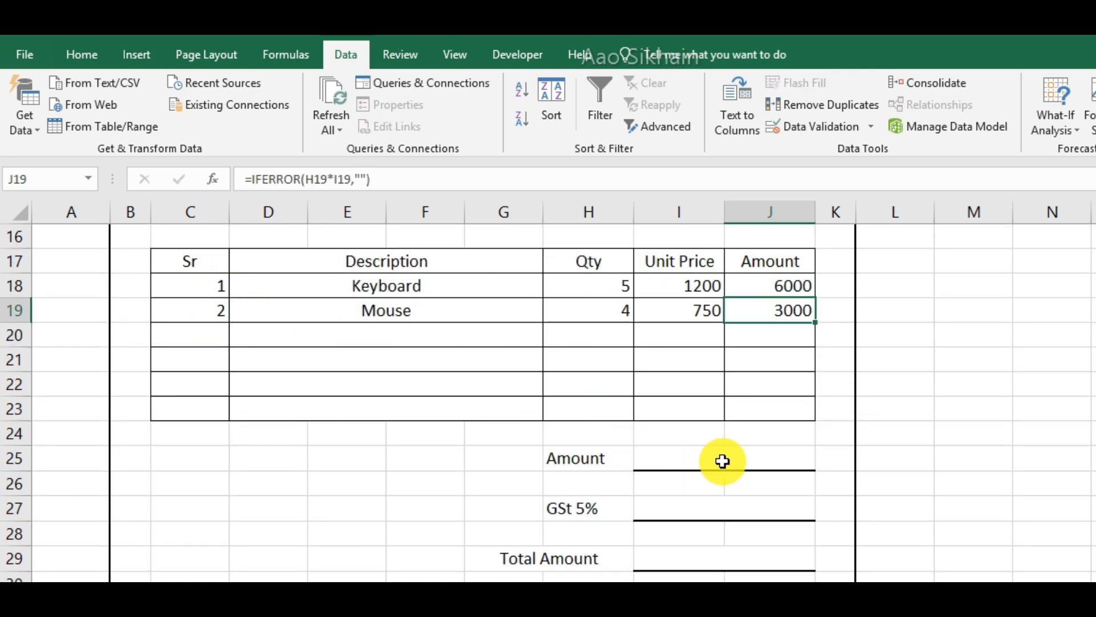
click(657, 457)
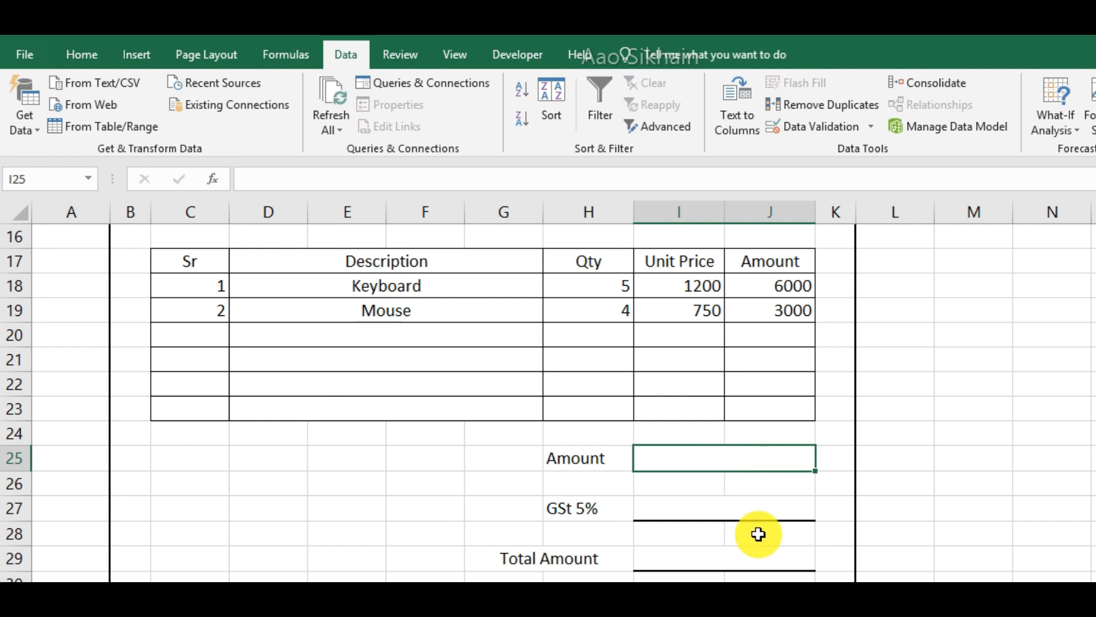
text(=sum)
key(Tab)
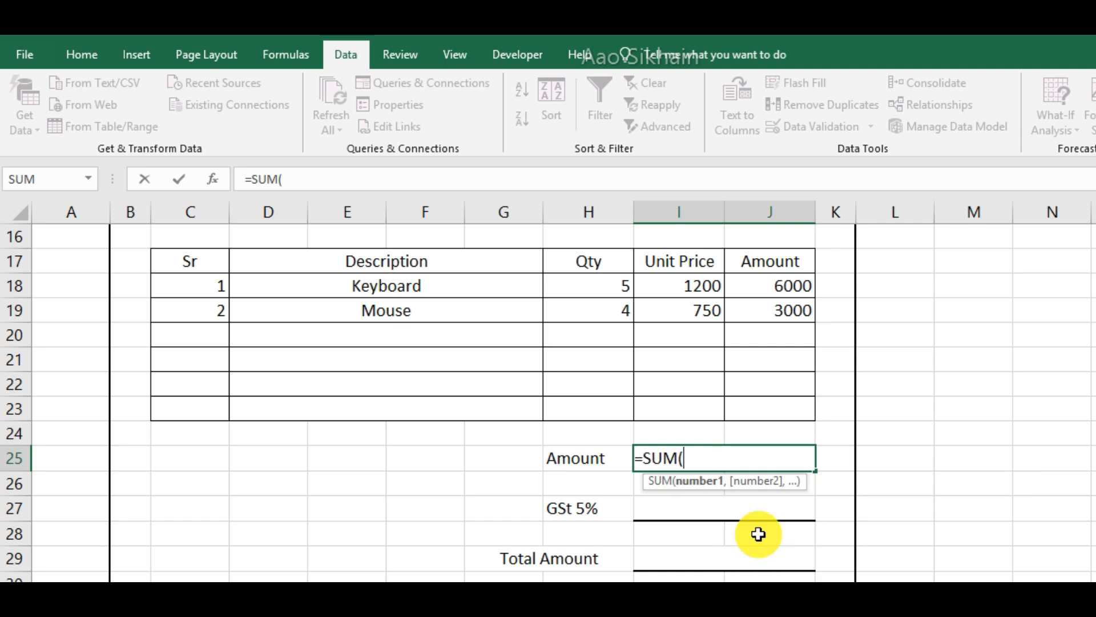
drag(799, 290, 803, 399)
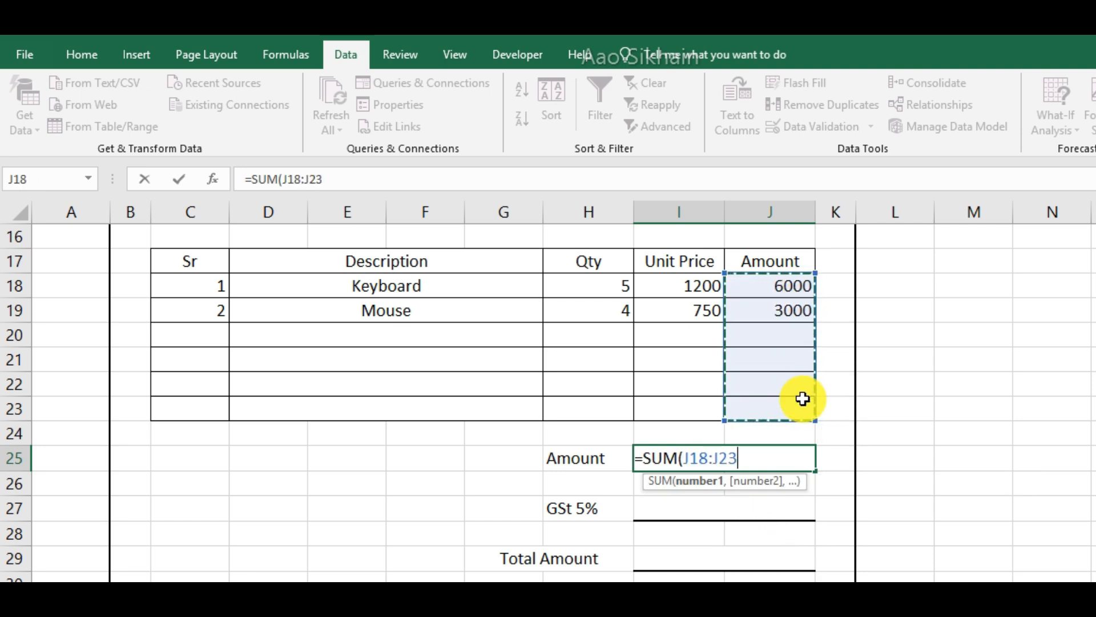
key(Return)
click(765, 460)
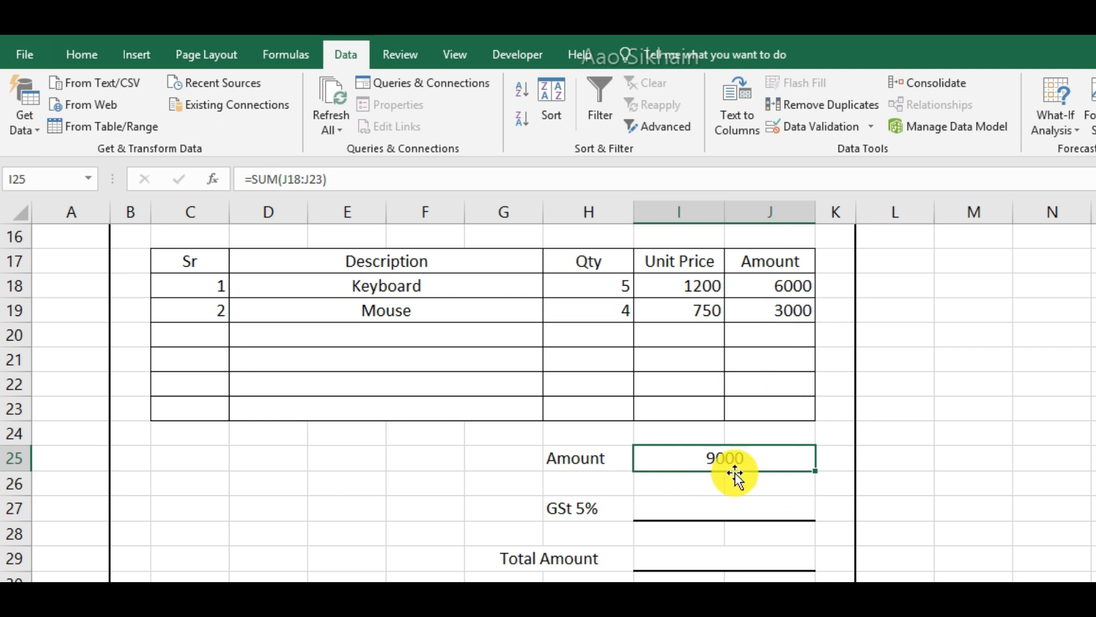
Enter =I25*5% in I27 beside the GSt 5% label to calculate the tax on the amount.
scroll(735, 474, down, 3)
click(720, 434)
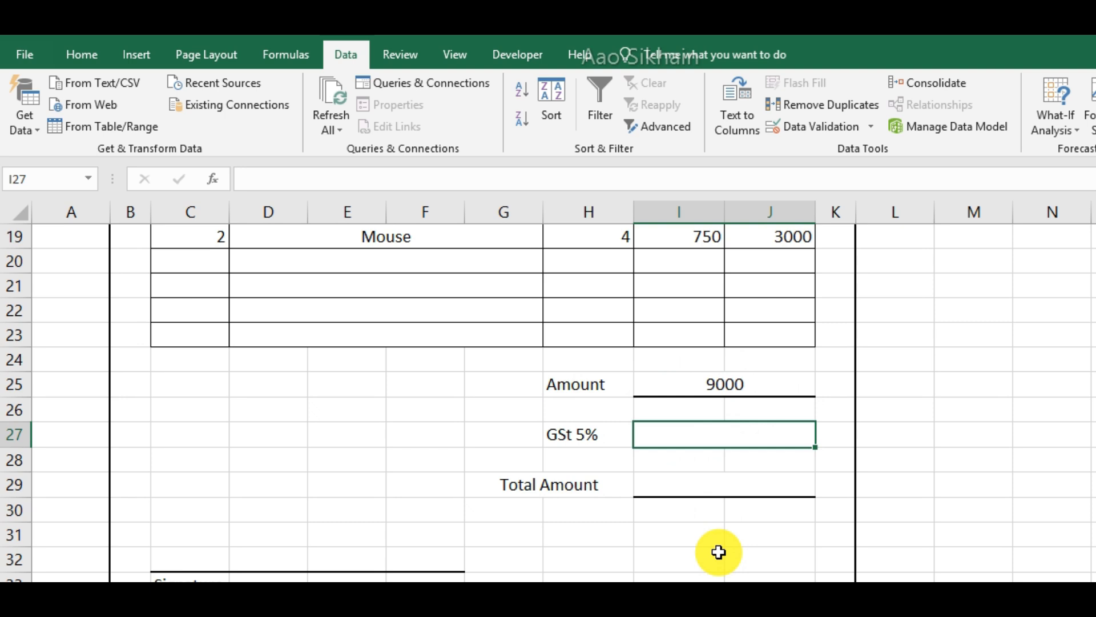
text(=)
click(676, 382)
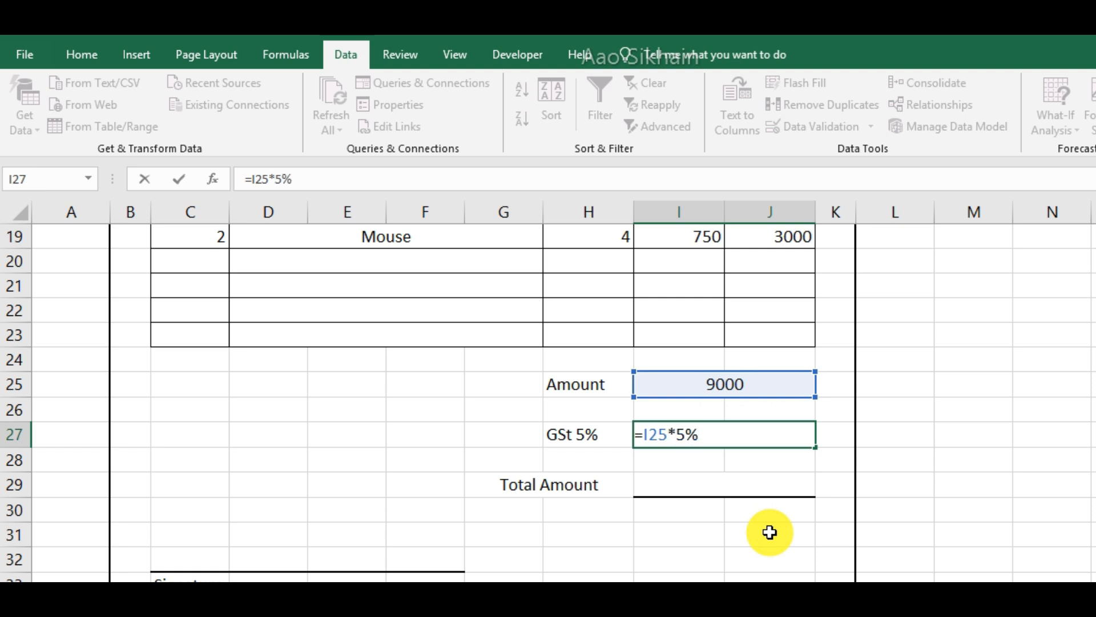
key(Return)
click(747, 382)
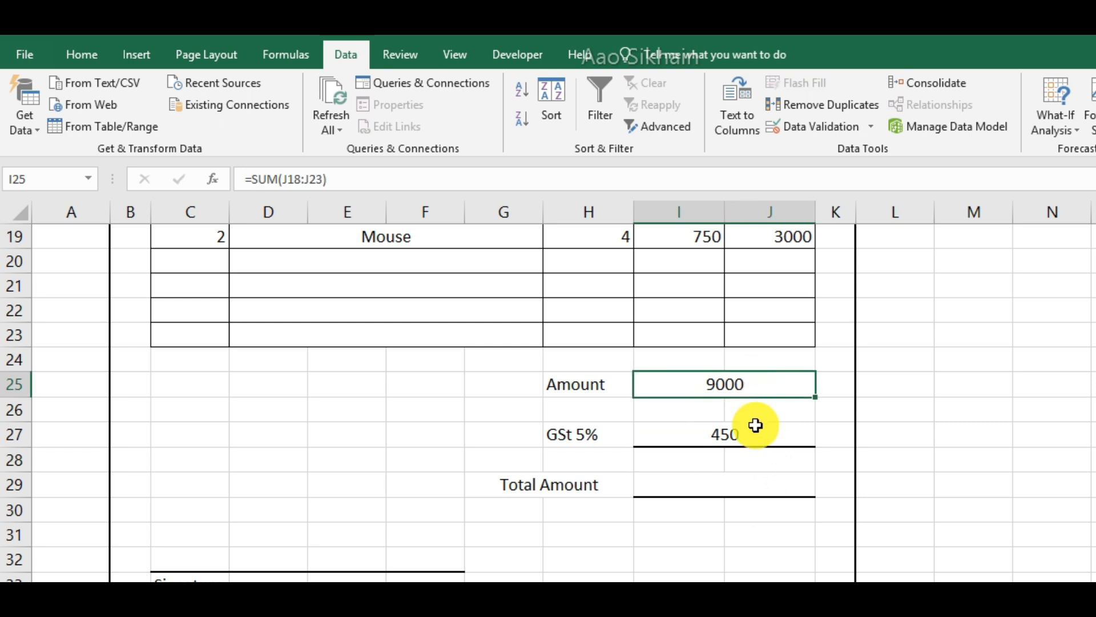
click(755, 424)
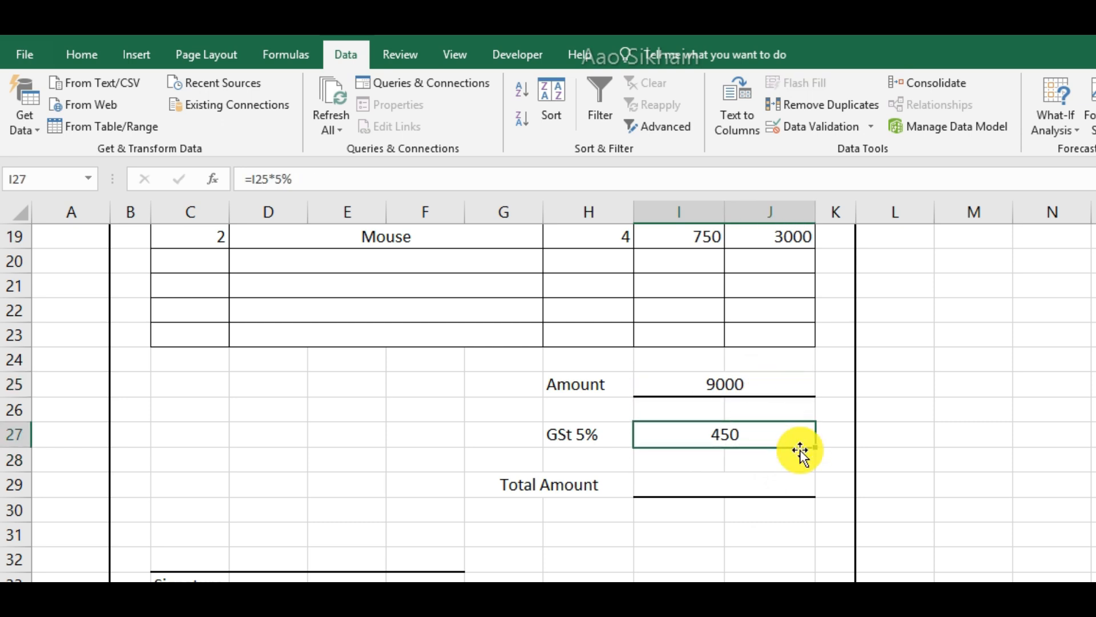
Enter =+I25+I27 in I29 beside the Total Amount label to add the amount and the GST.
click(702, 484)
click(736, 377)
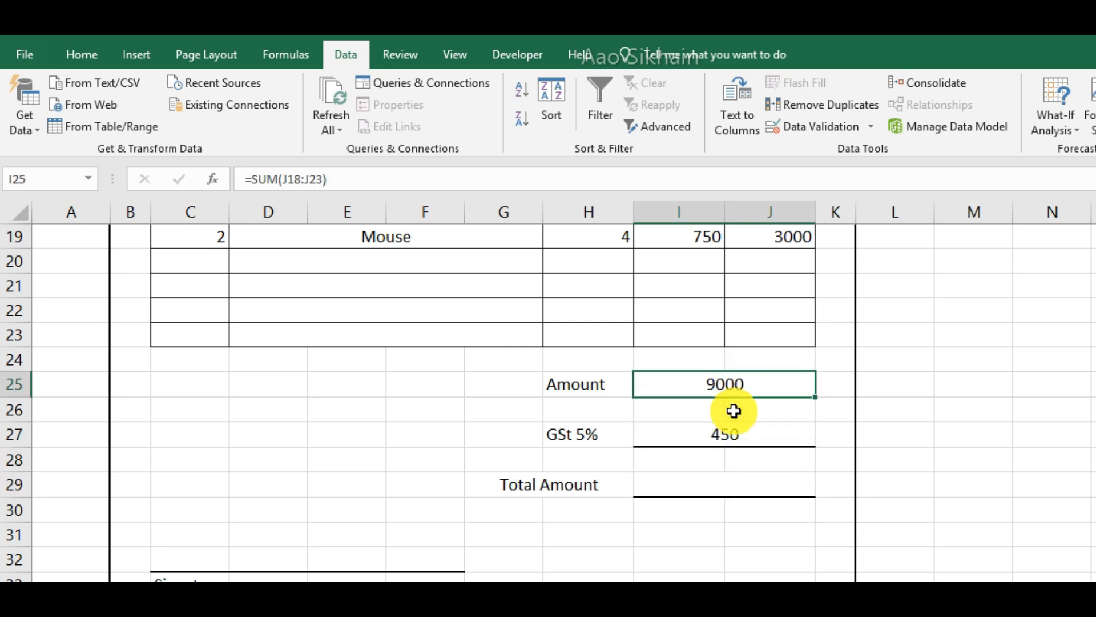
click(787, 493)
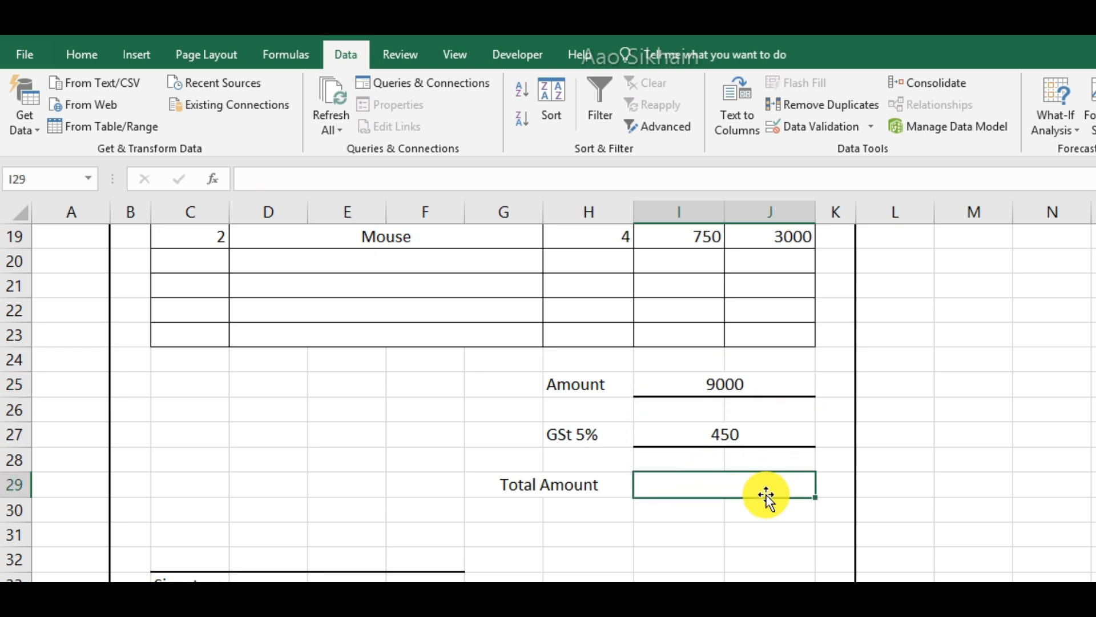
text(=)
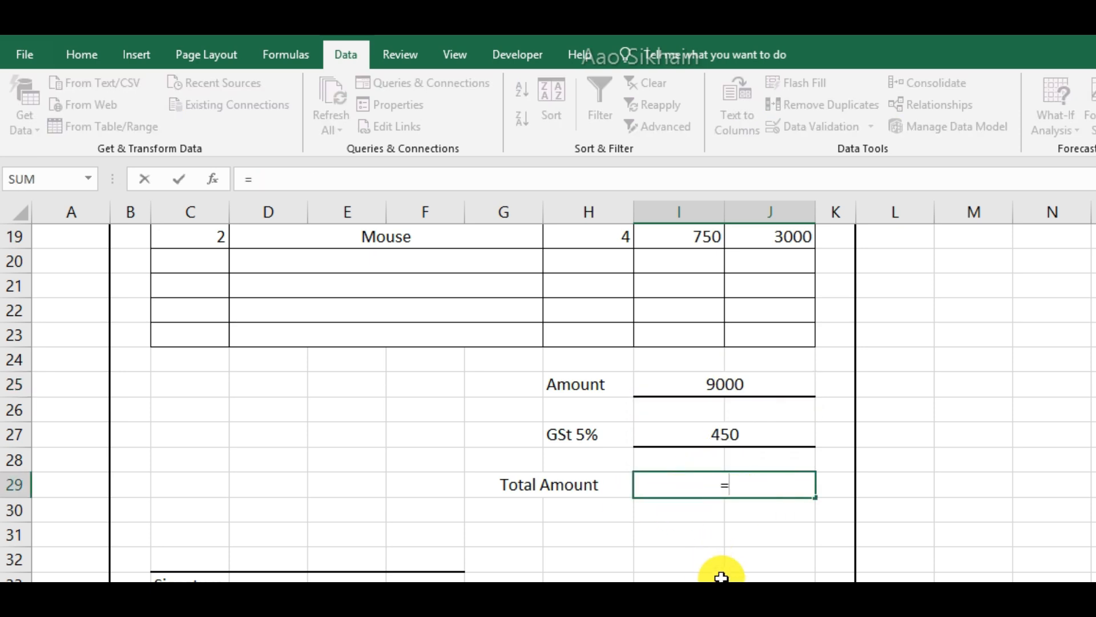
key(BackSpace)
text(+)
click(681, 388)
text(+)
click(683, 432)
key(Return)
click(746, 484)
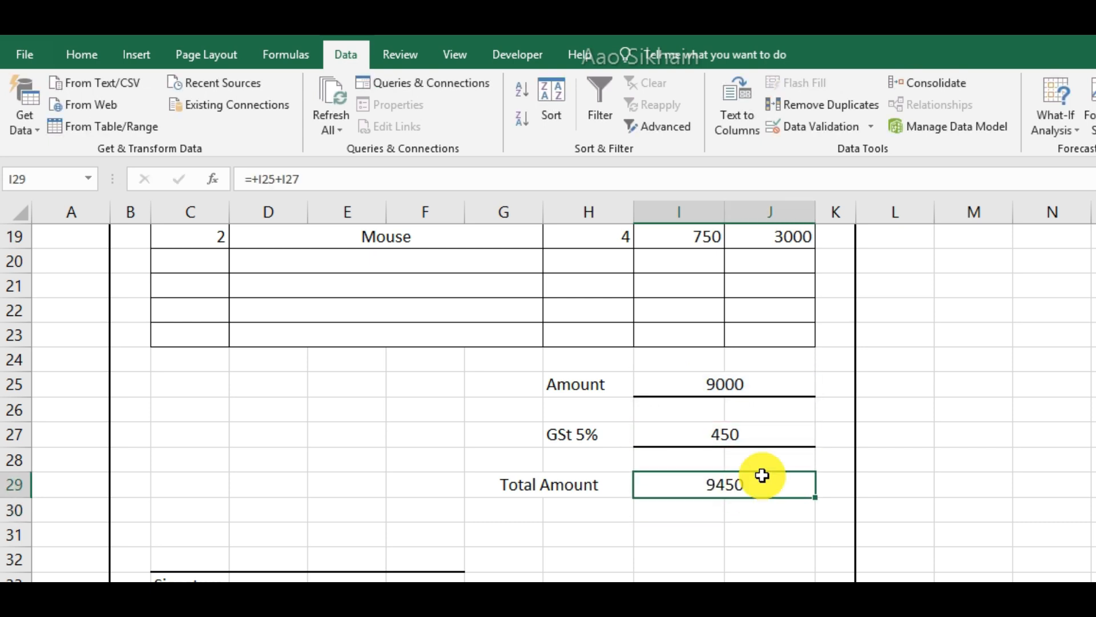
scroll(763, 491, down, 1)
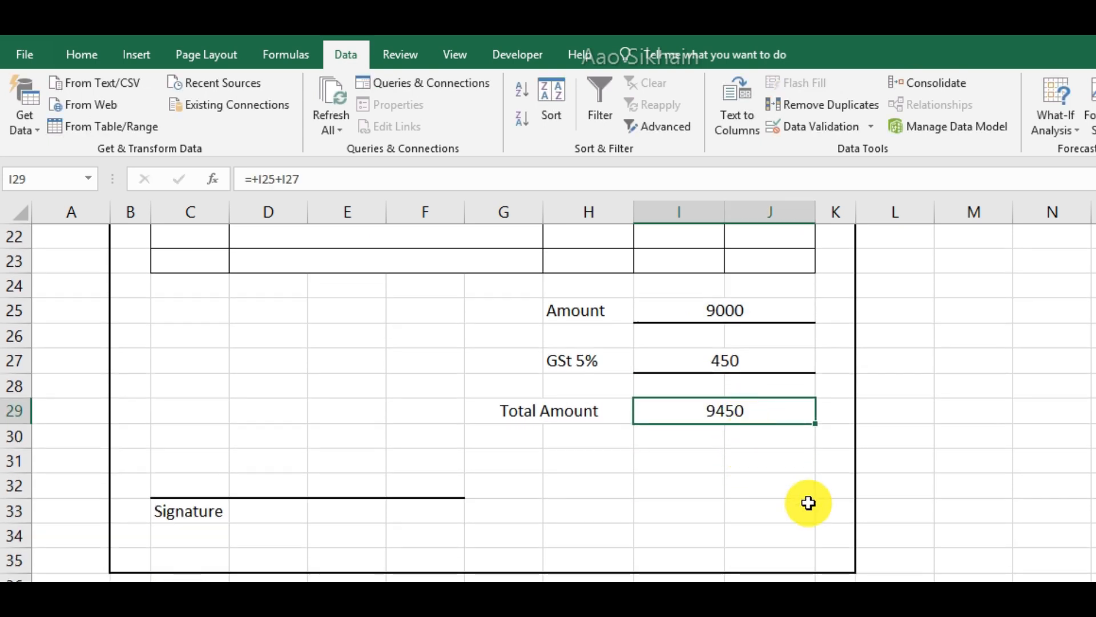
Test the totals by clearing the quantities in H18:H19, then entering 1 for Keyboard and 2 for Mouse.
scroll(805, 503, up, 2)
drag(607, 288, 611, 314)
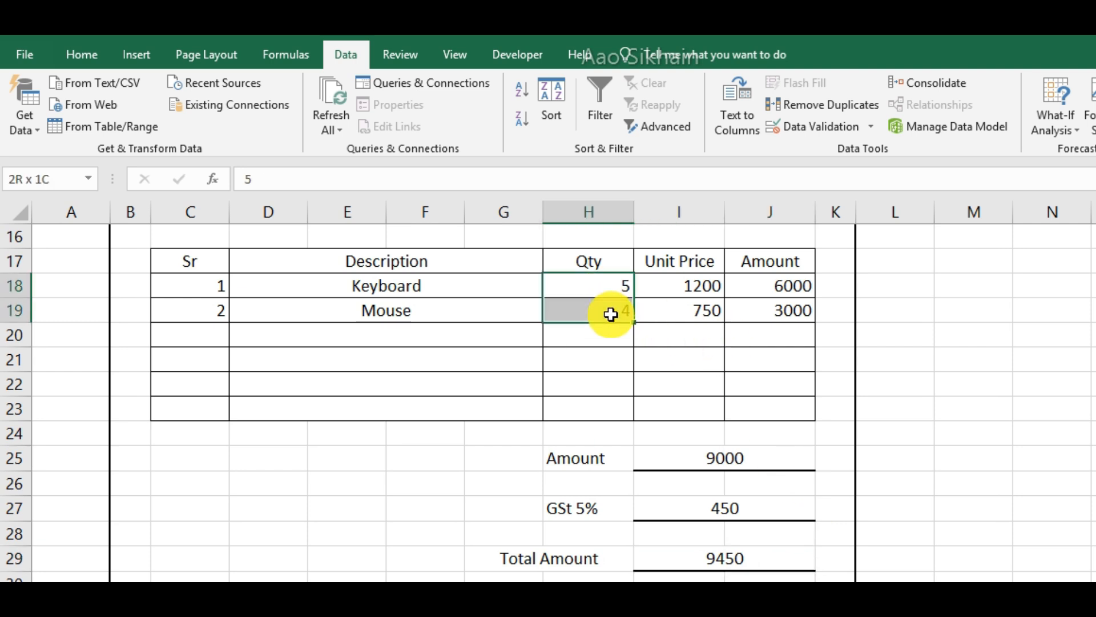
key(Delete)
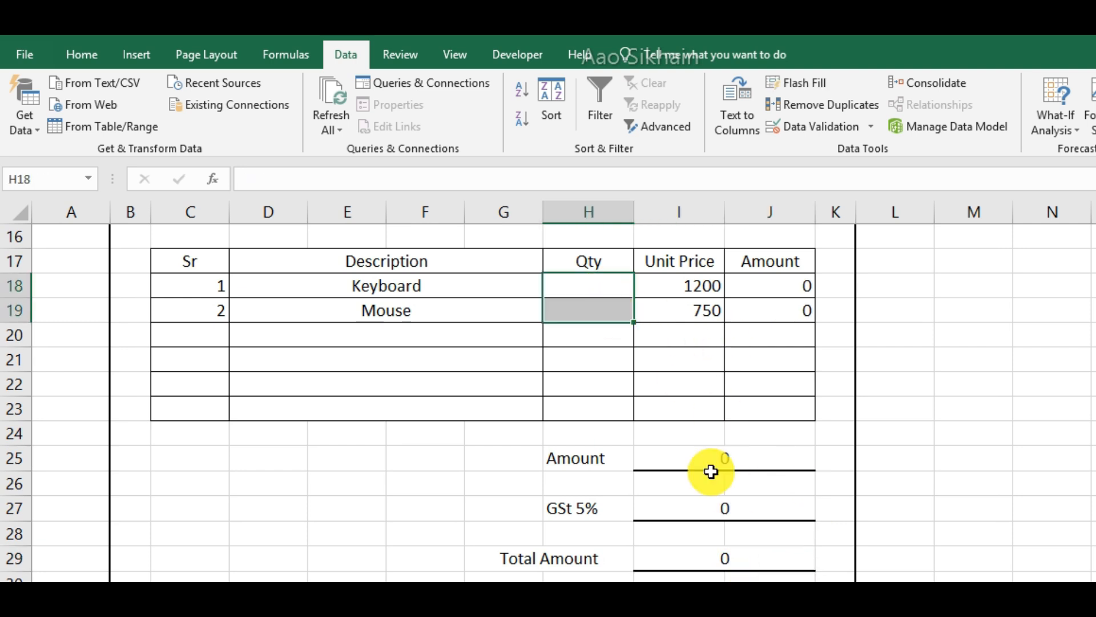
click(598, 282)
text(1)
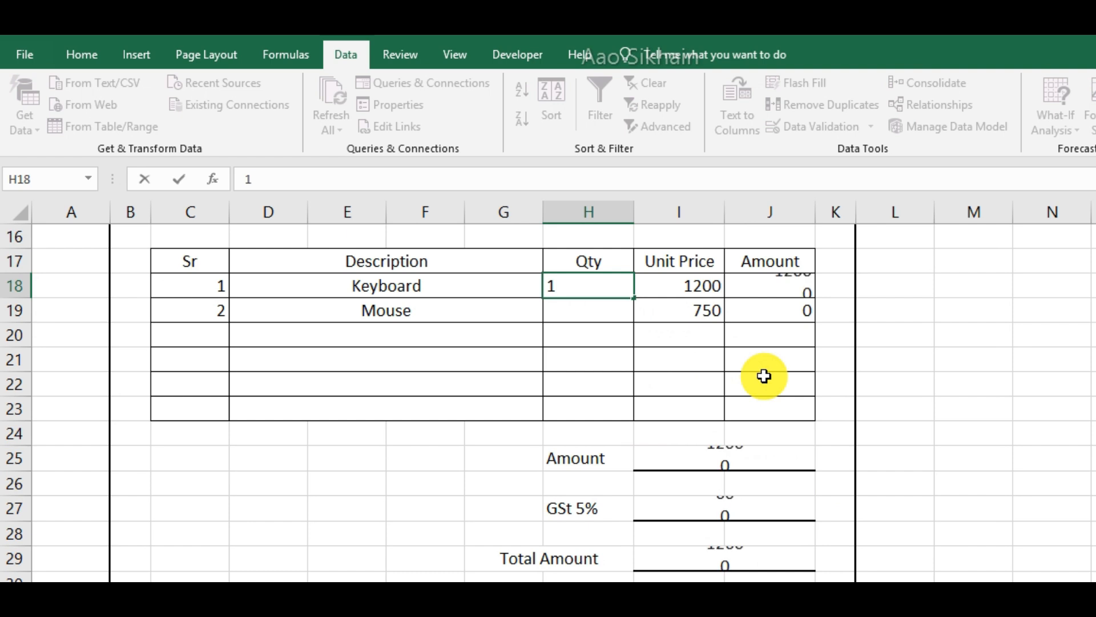
key(Return)
text(2)
key(Return)
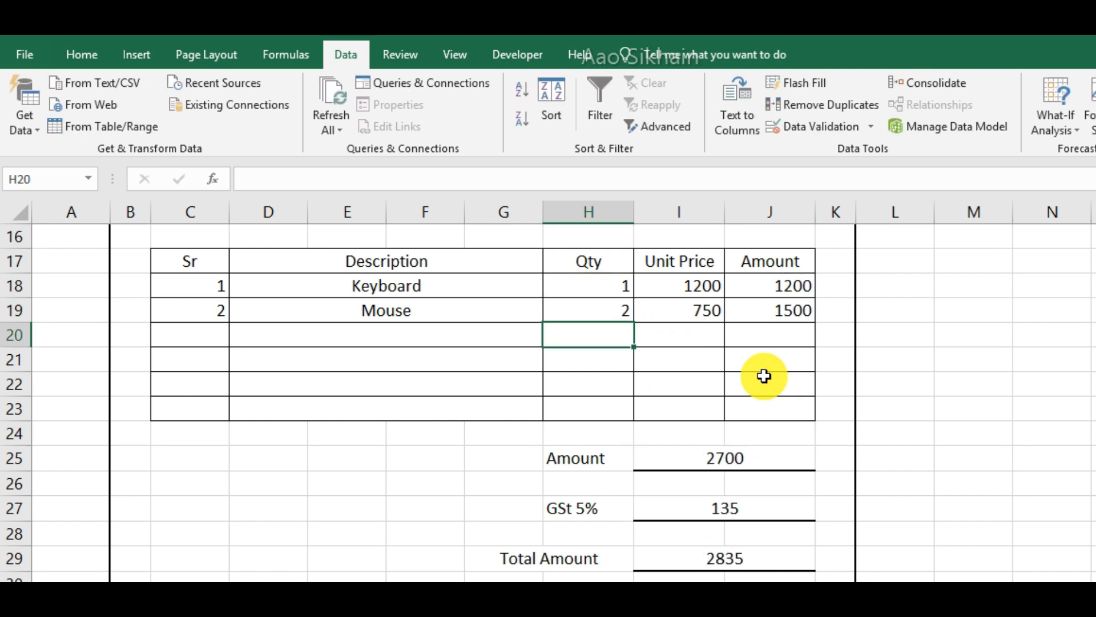
Check the GSt 5%, Amount and Total Amount cells, plus the signature line in row 32.
click(757, 506)
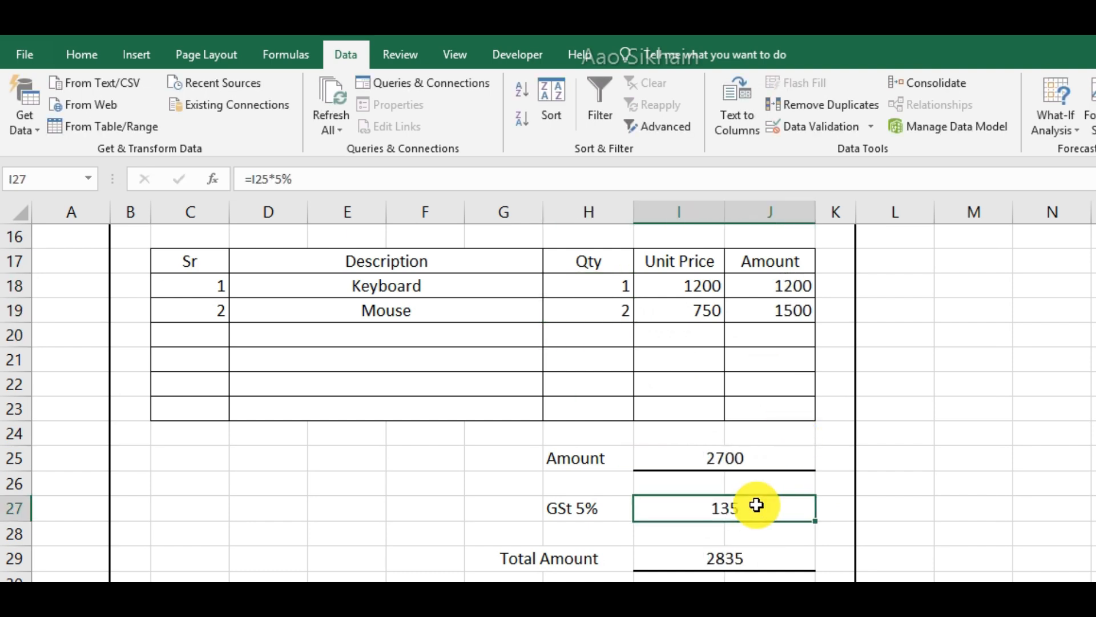
click(768, 456)
click(766, 564)
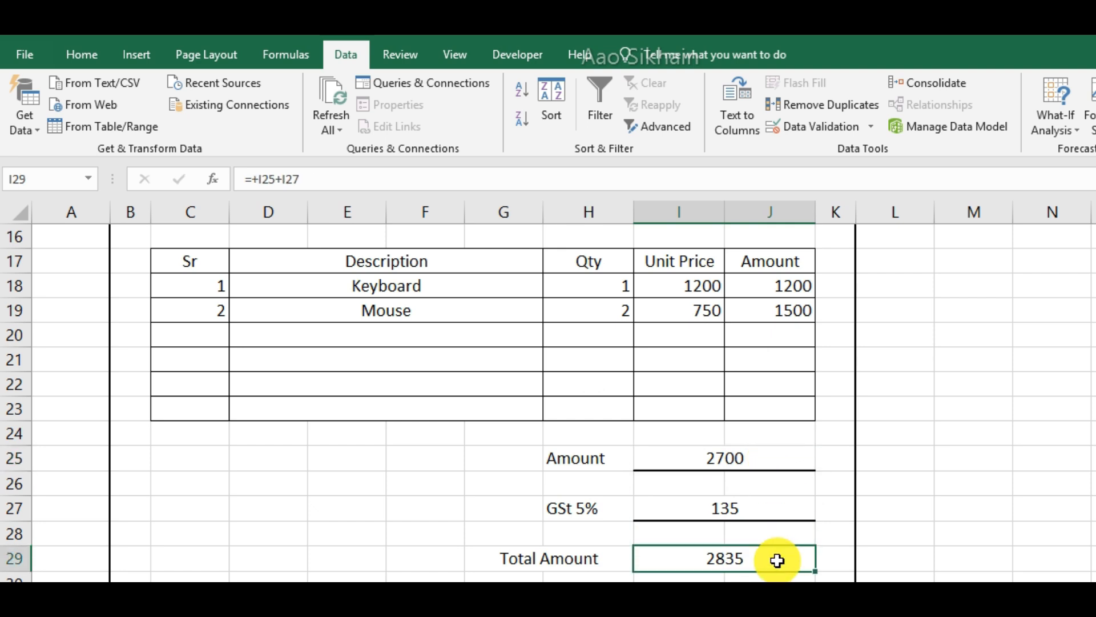
scroll(752, 514, down, 1)
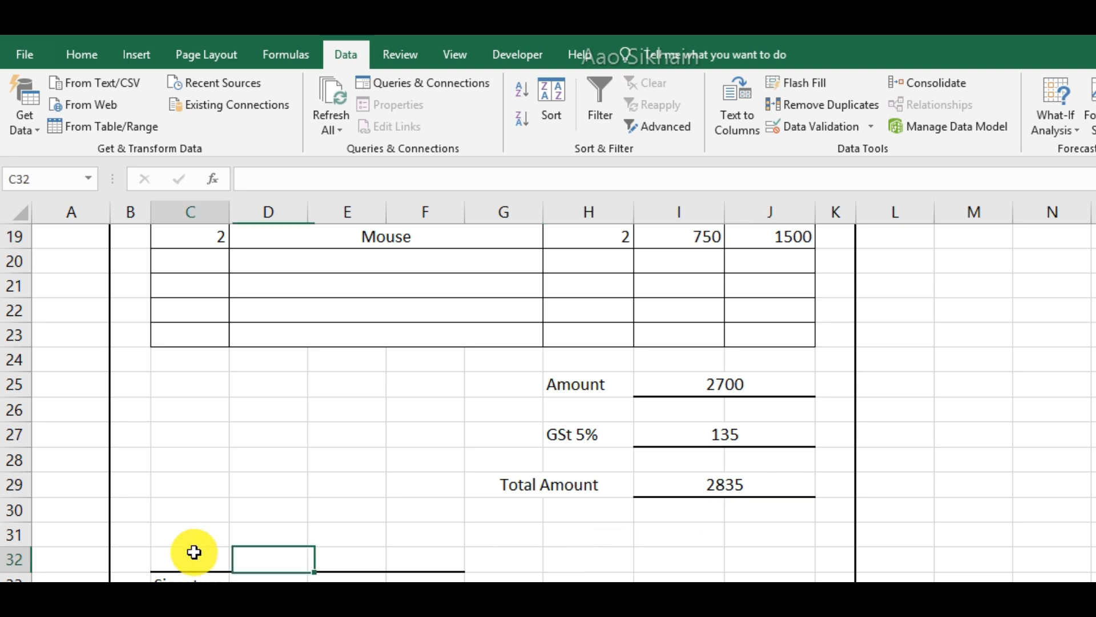
drag(191, 548, 462, 549)
scroll(654, 536, up, 1)
scroll(651, 528, up, 6)
Hide the gridlines on the invoice sheet.
click(551, 431)
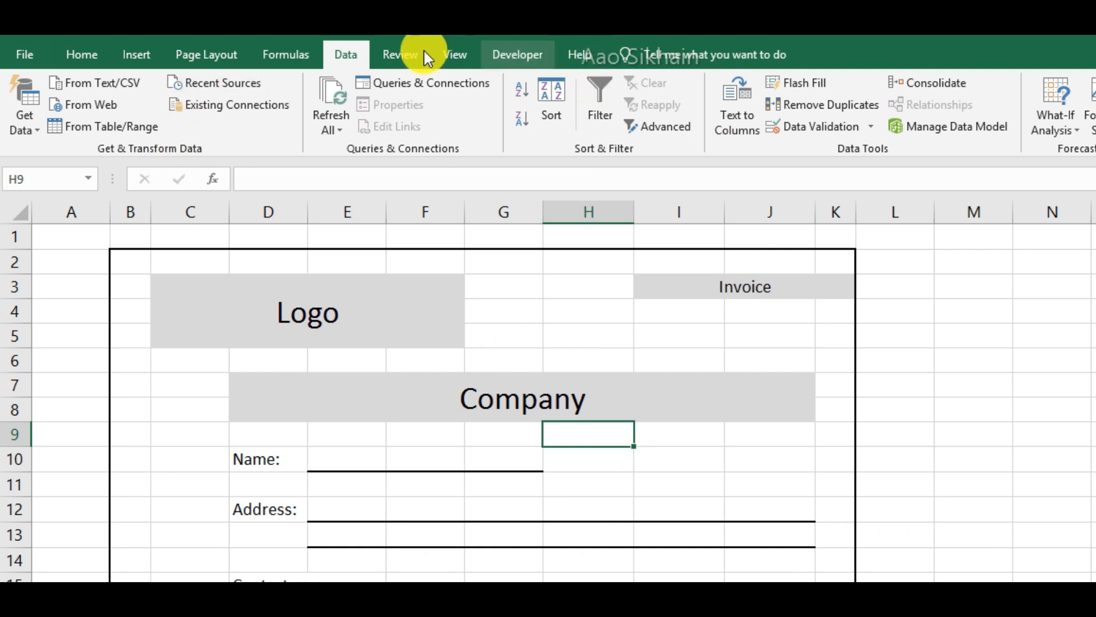
click(458, 57)
key(Right)
key(Right)
key(Right)
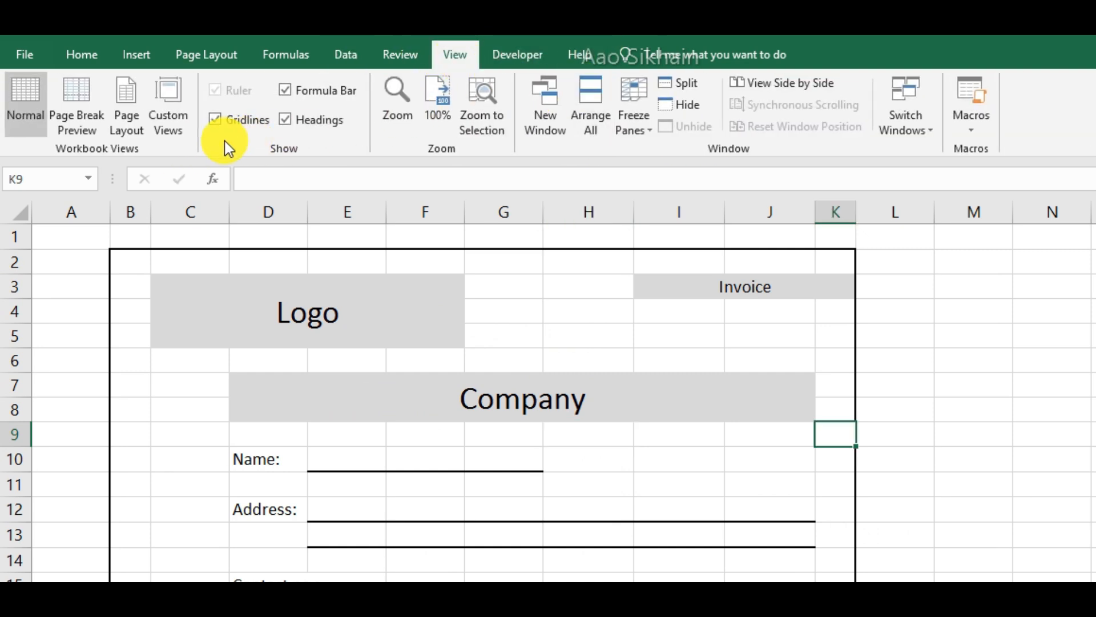
click(217, 126)
Review the full invoice layout without gridlines, from the logo and customer fields down to the item table and totals.
scroll(903, 352, down, 3)
scroll(991, 399, up, 3)
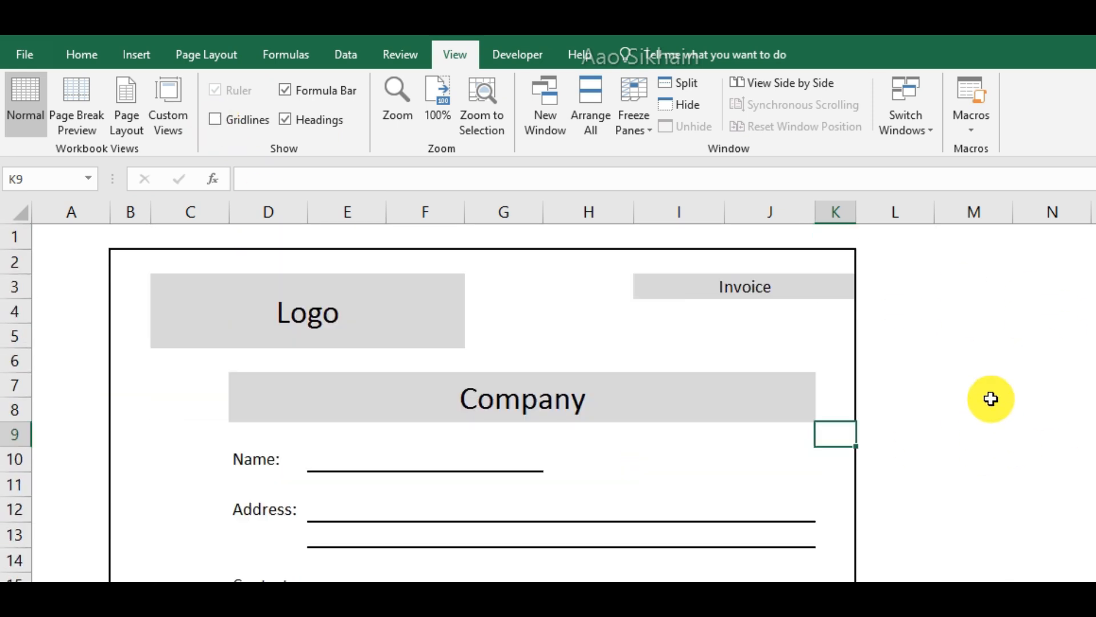
ctrl+scroll(815, 381, down, 2)
scroll(854, 370, down, 1)
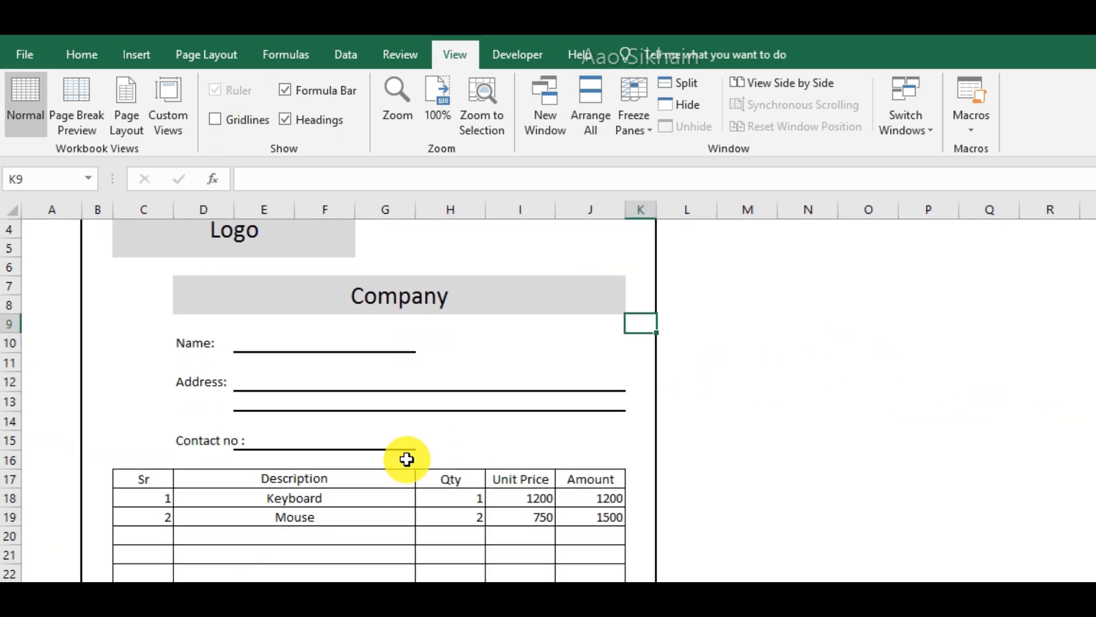
scroll(414, 471, down, 3)
scroll(491, 563, up, 4)
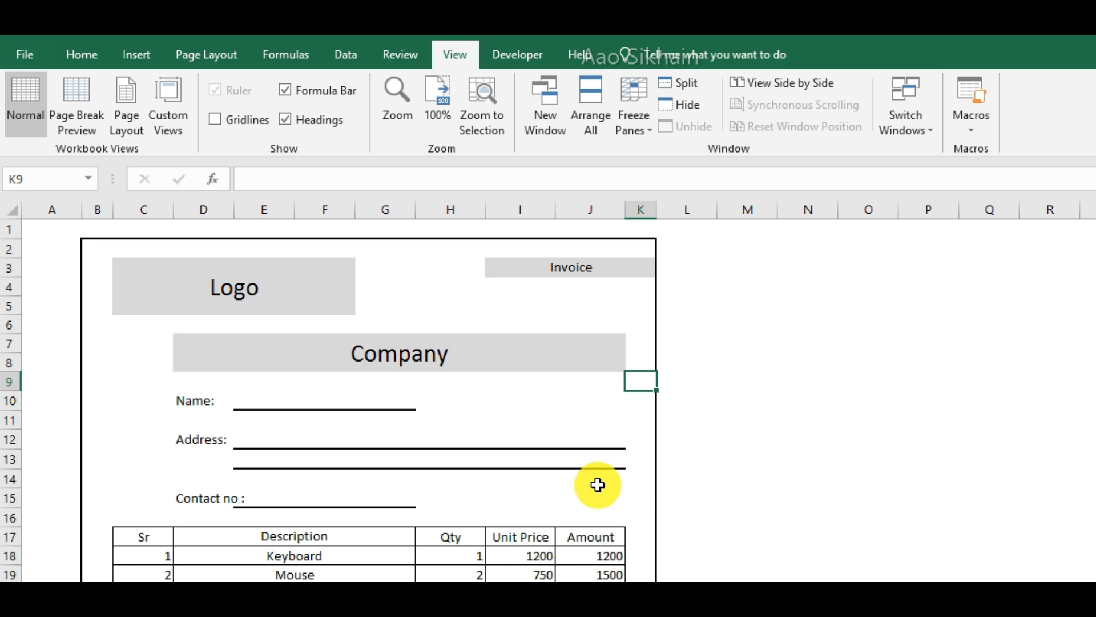
click(457, 498)
scroll(503, 511, down, 2)
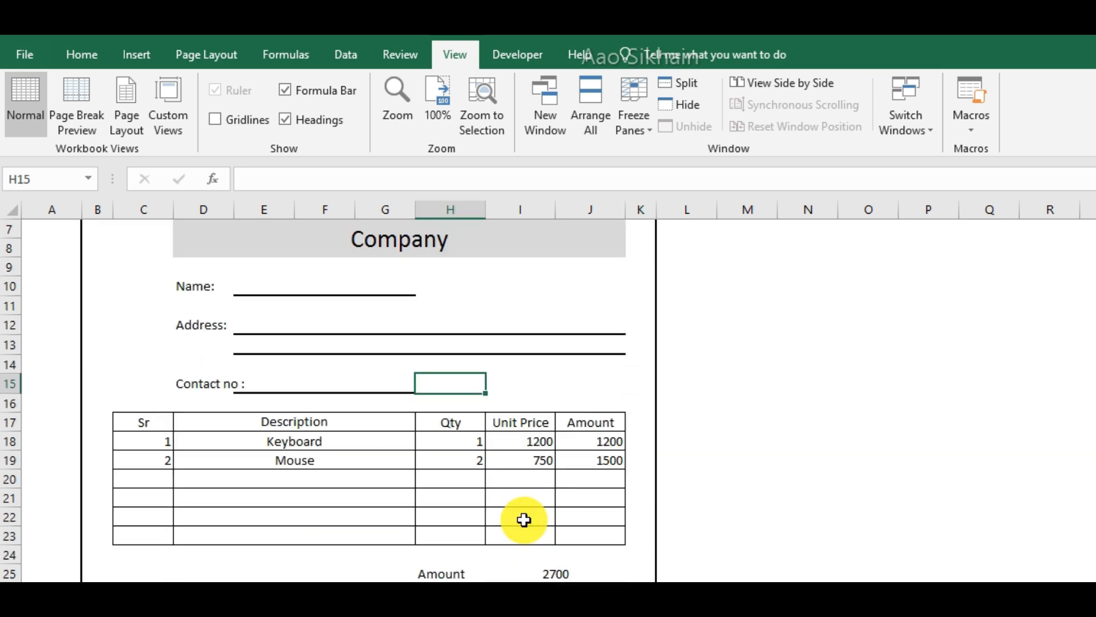